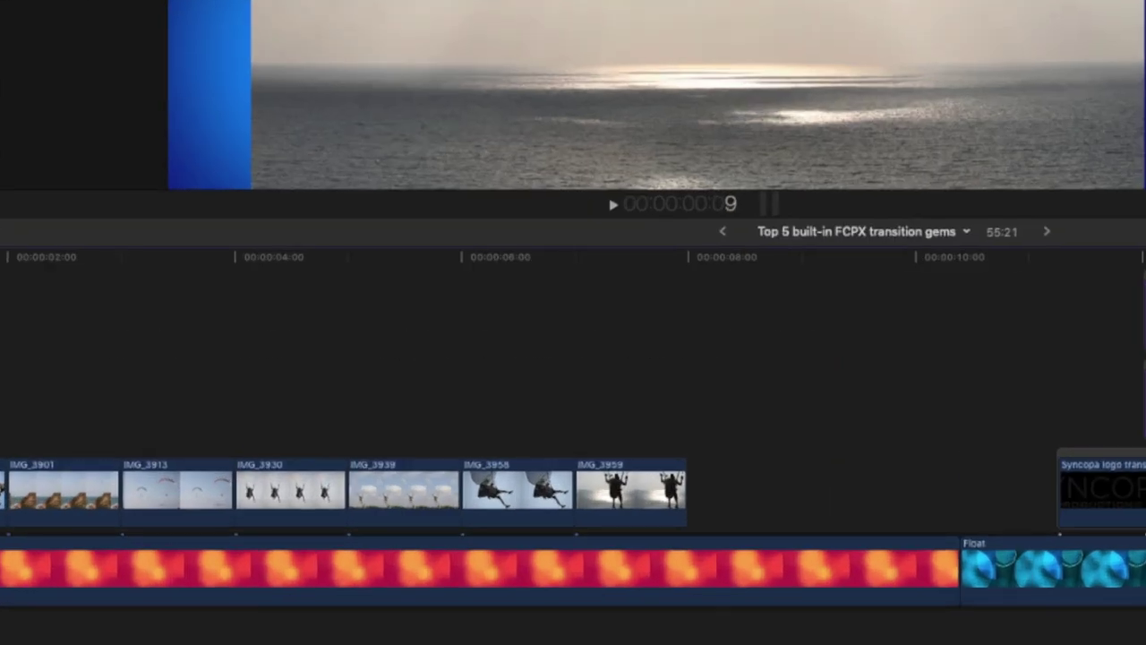
Select all the IMG paraglider clips and add the default Slide transition between each one
click(193, 492)
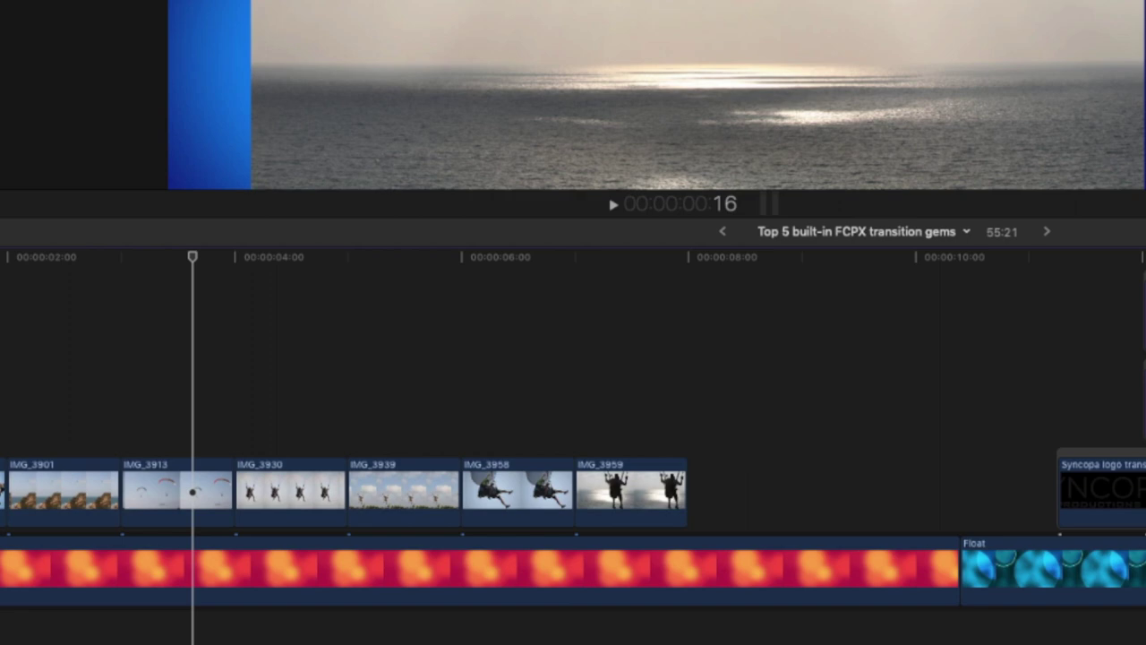
drag(0, 403, 632, 460)
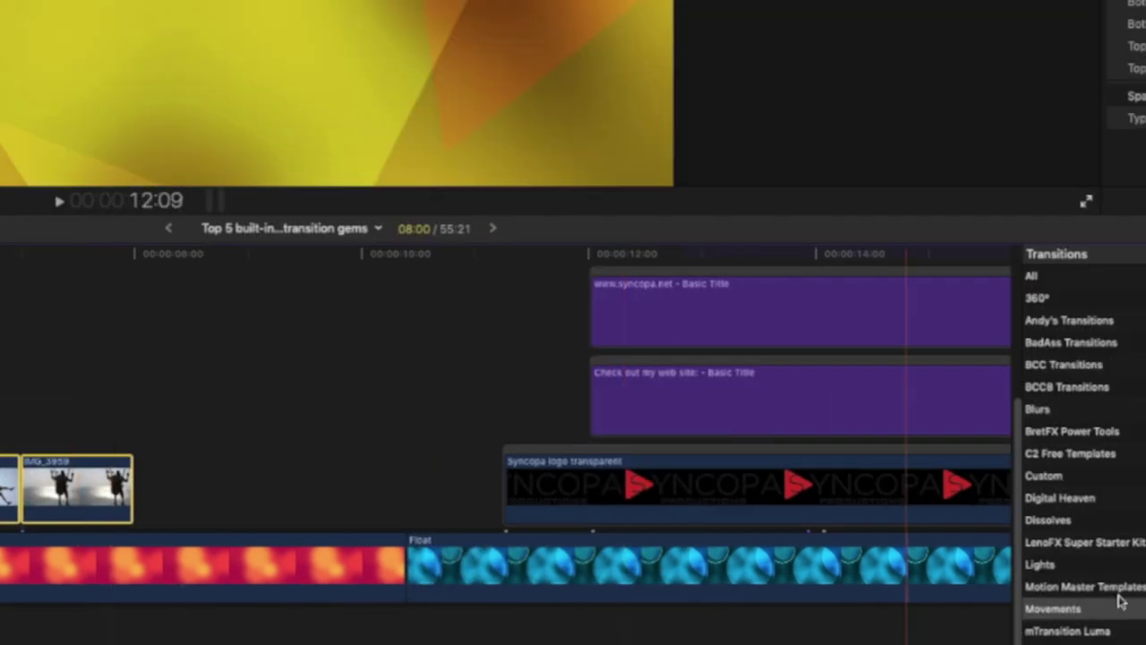
click(1119, 606)
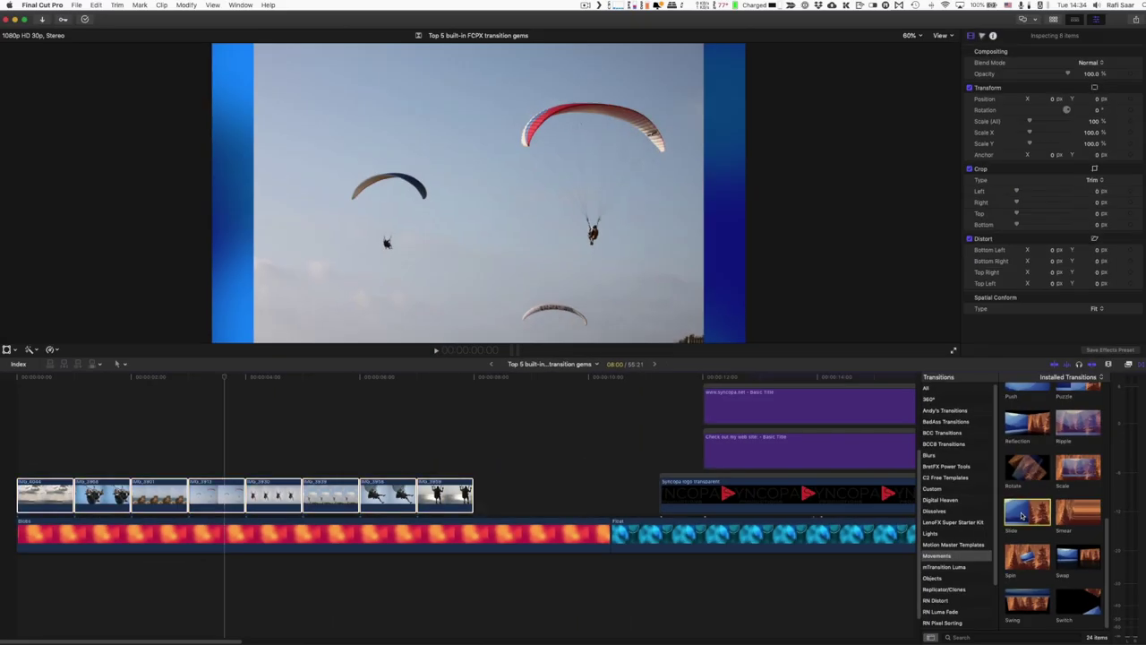
key(super+t)
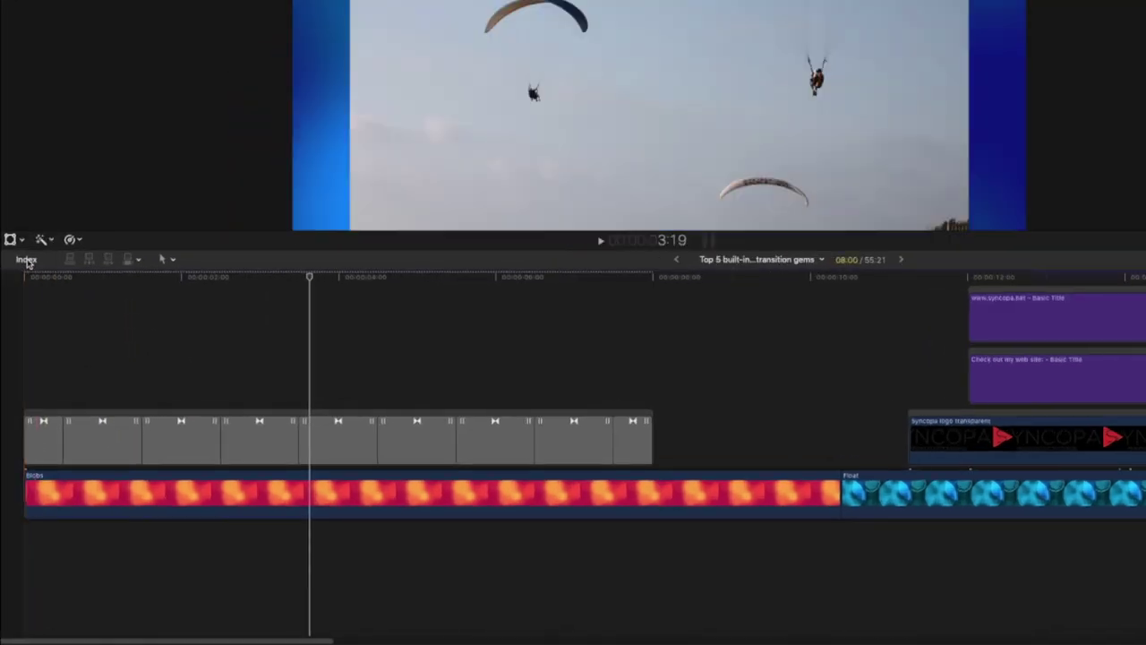
In the Timeline Index, select all nine Slide transitions and set their duration to 8 frames
click(25, 259)
click(20, 303)
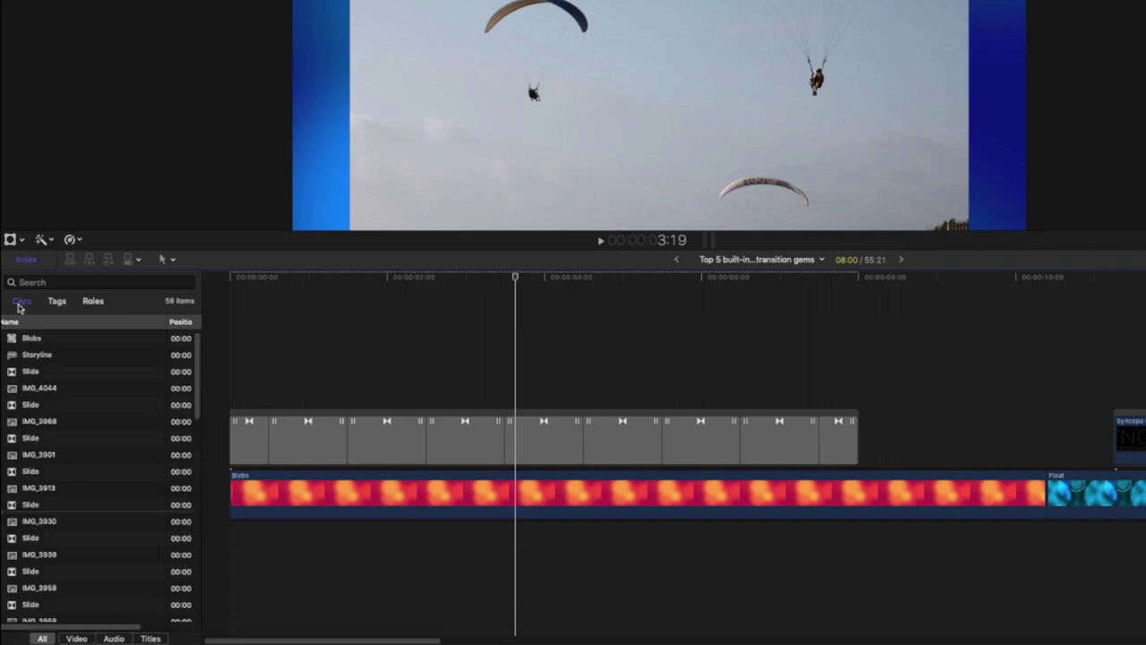
click(27, 283)
text(slide)
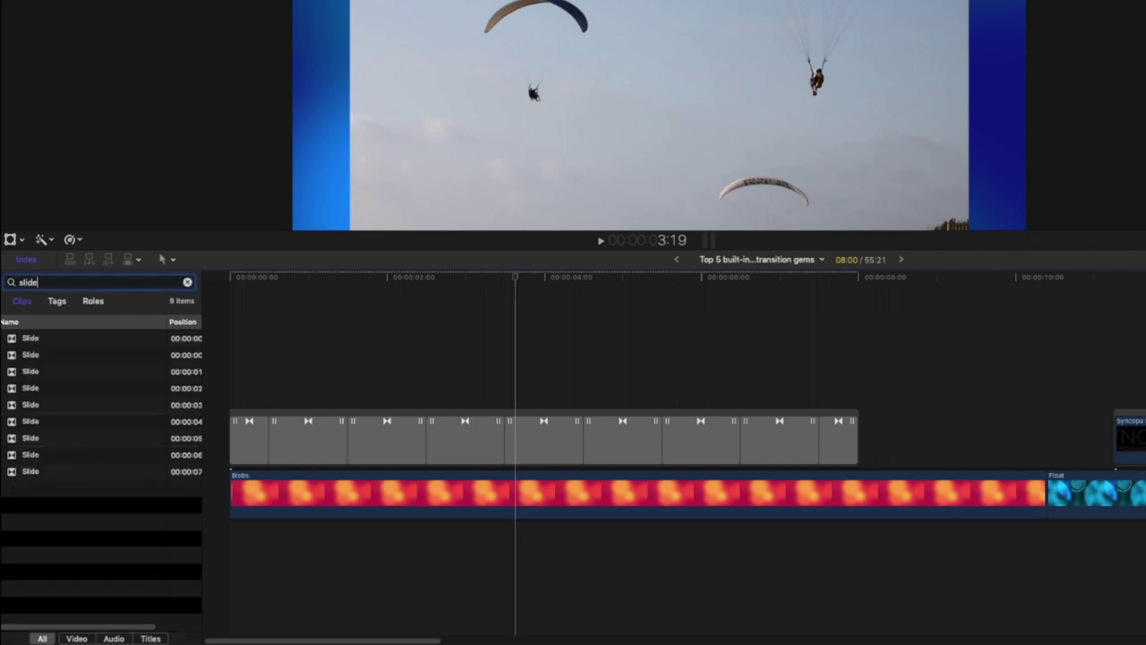
click(31, 337)
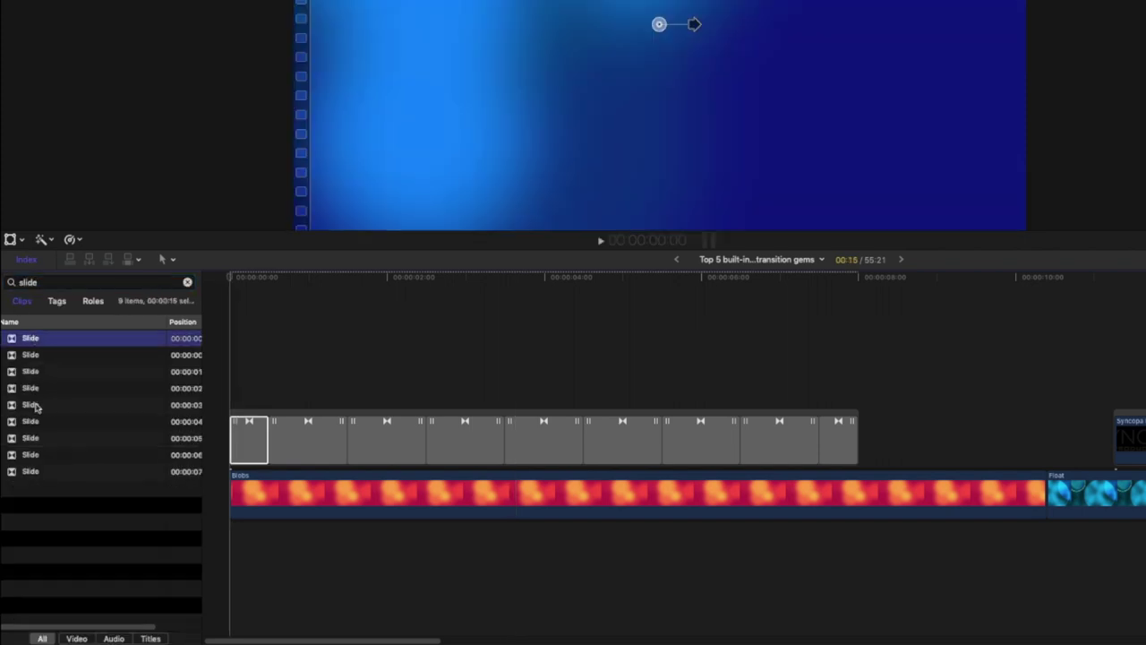
shift+click(28, 469)
key(ctrl+d)
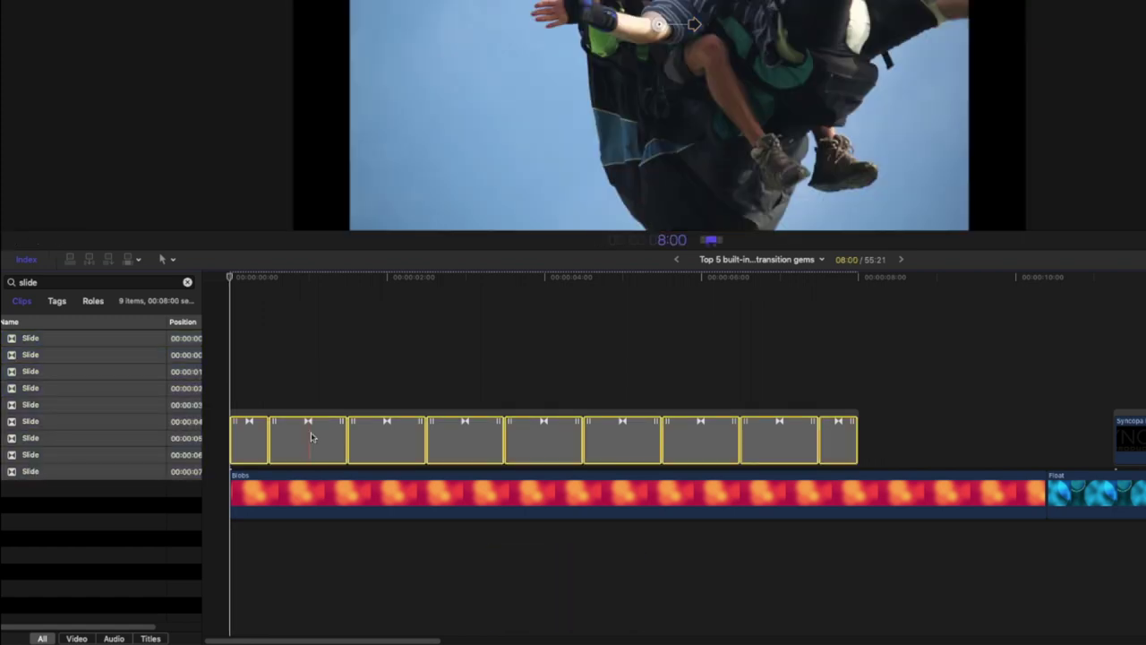
text(8)
key(Return)
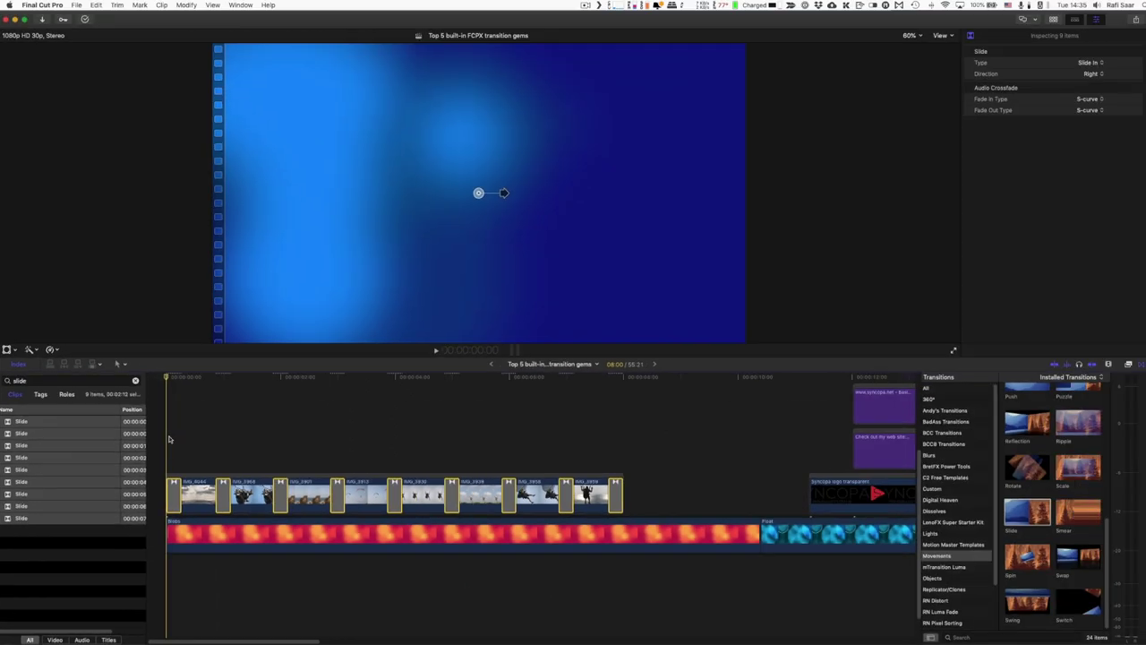
Play the sequence and step through a slide transition frame by frame
key(space)
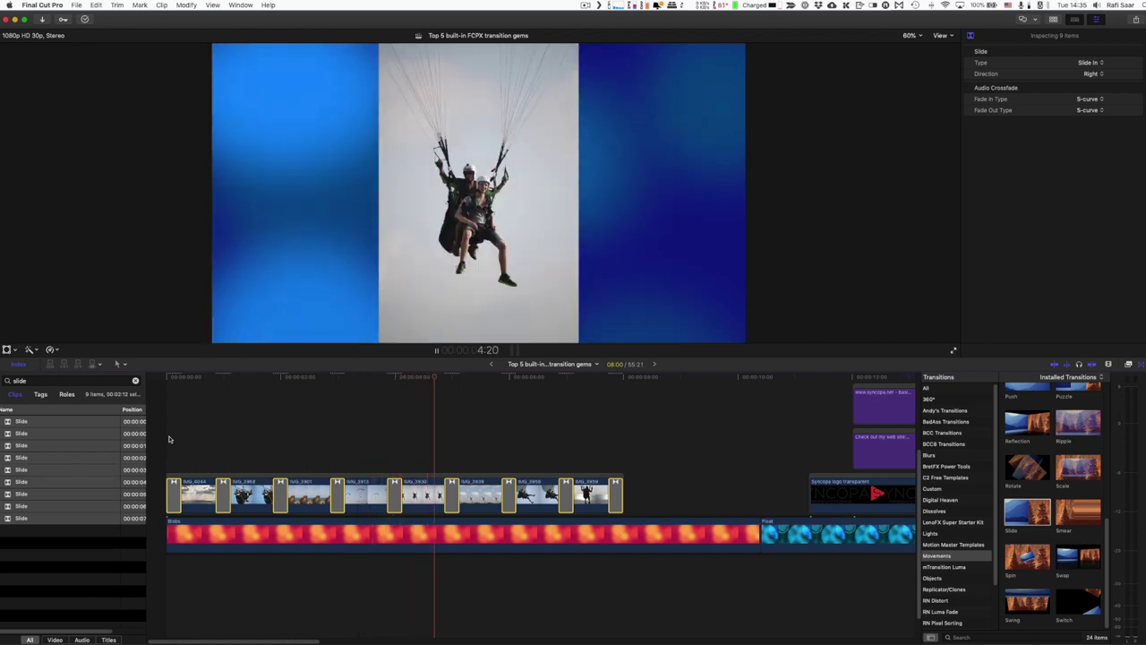
key(space)
key(Right)
key(Right)
key(Right)
key(Right)
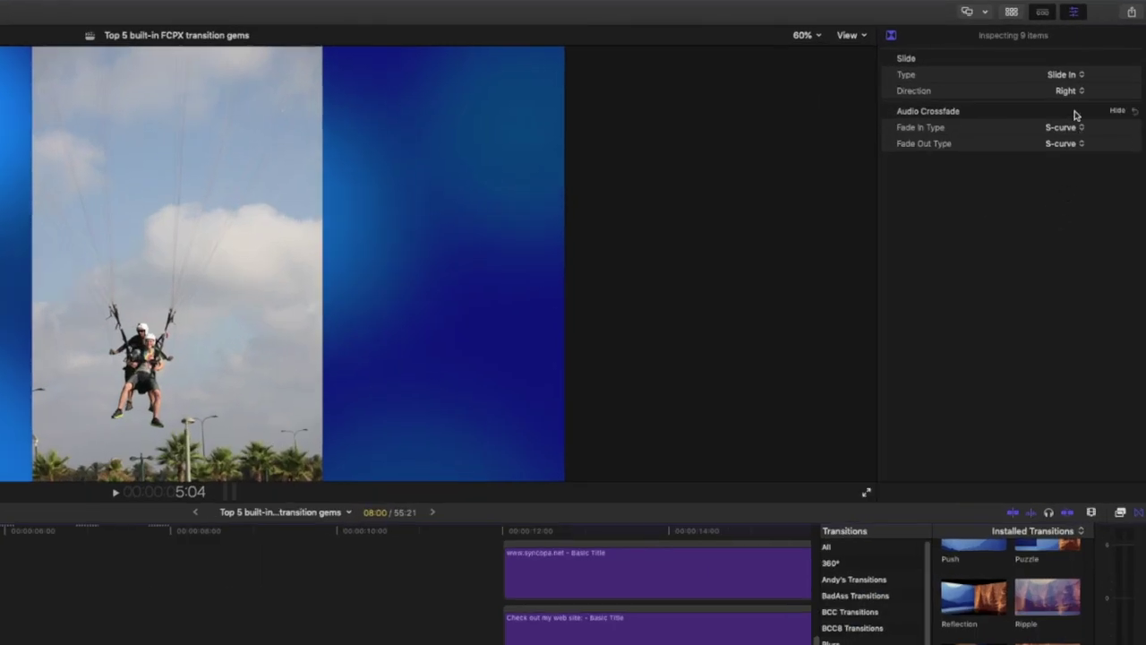
Switch the selected transitions' type to Slide Push and replay the sequence from the start
click(1081, 77)
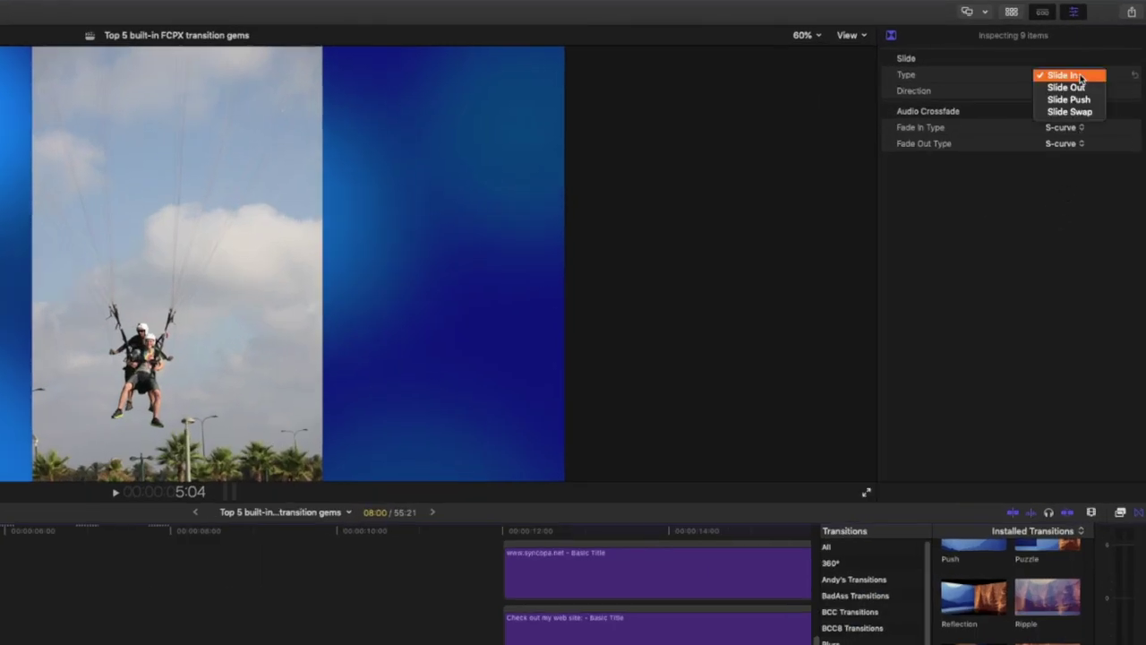
click(1070, 99)
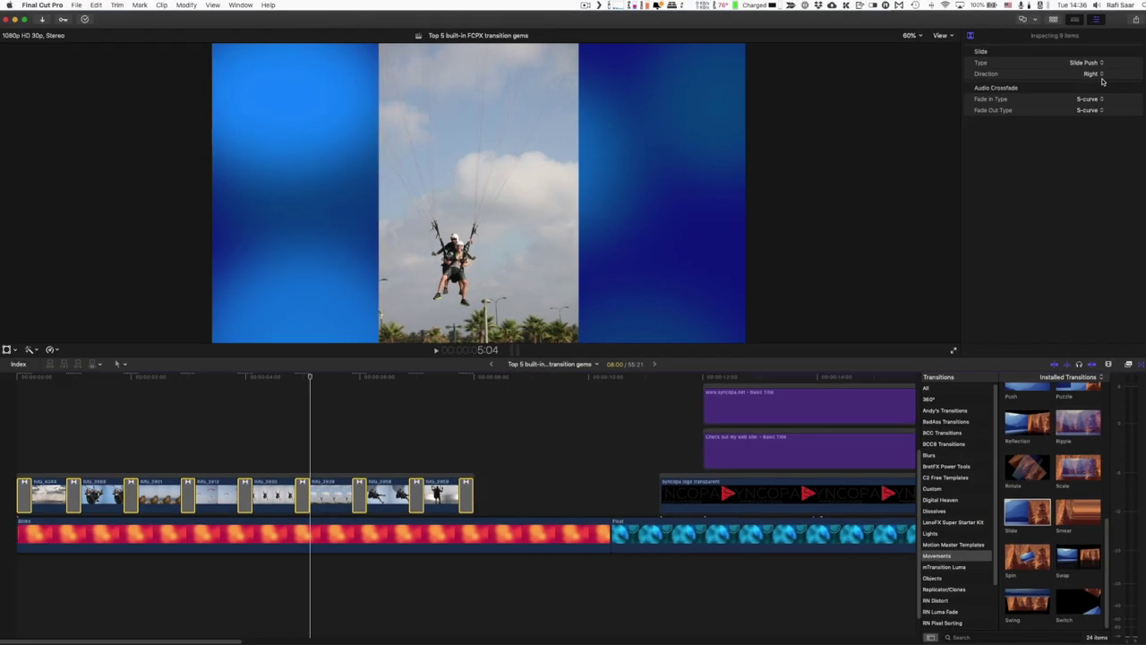
click(353, 420)
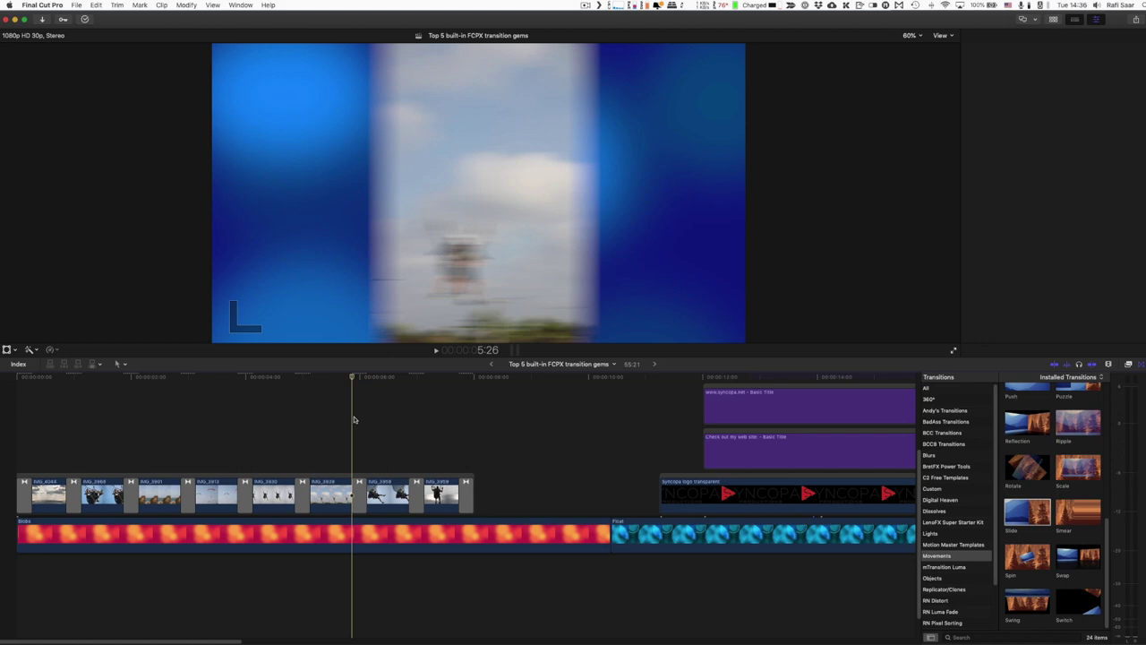
key(space)
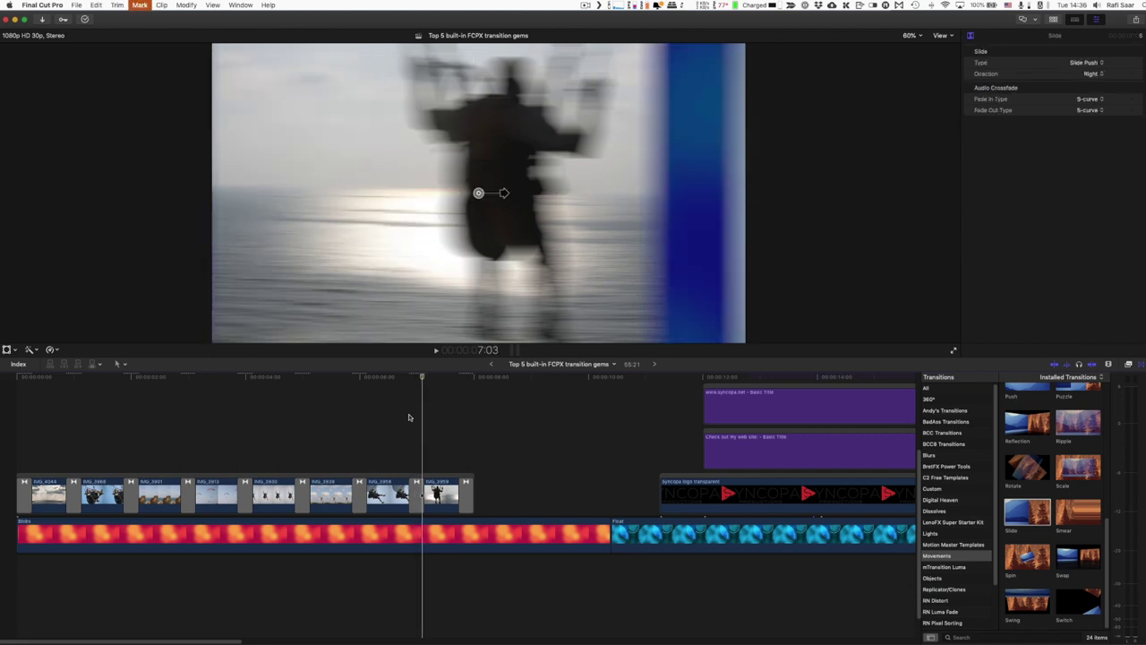
key(Home)
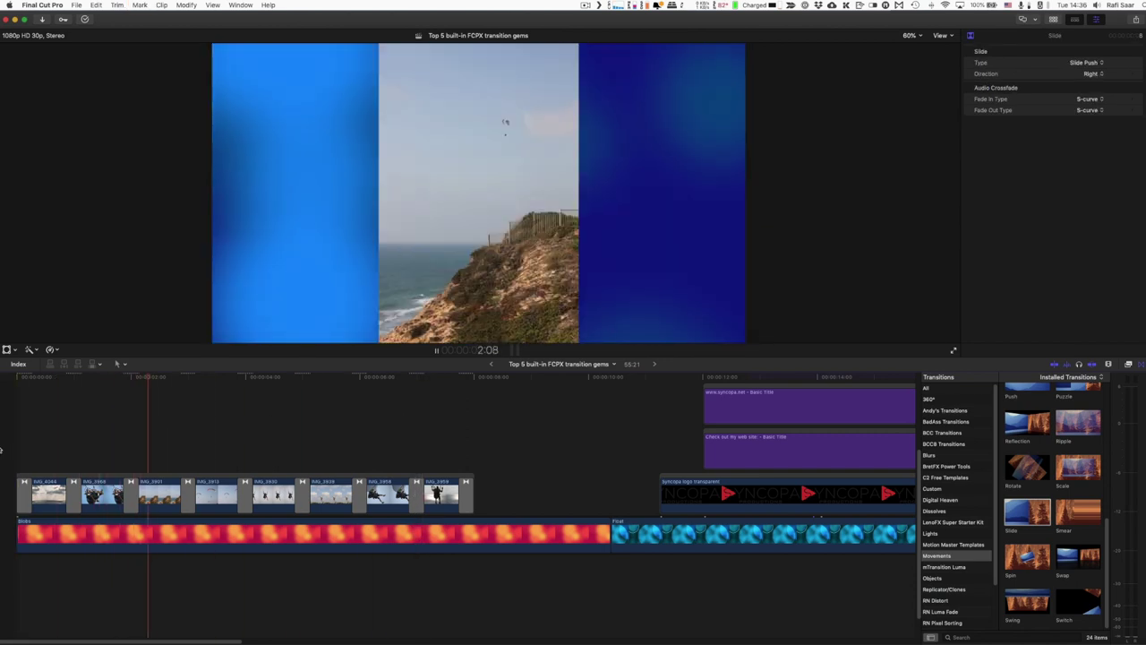
key(space)
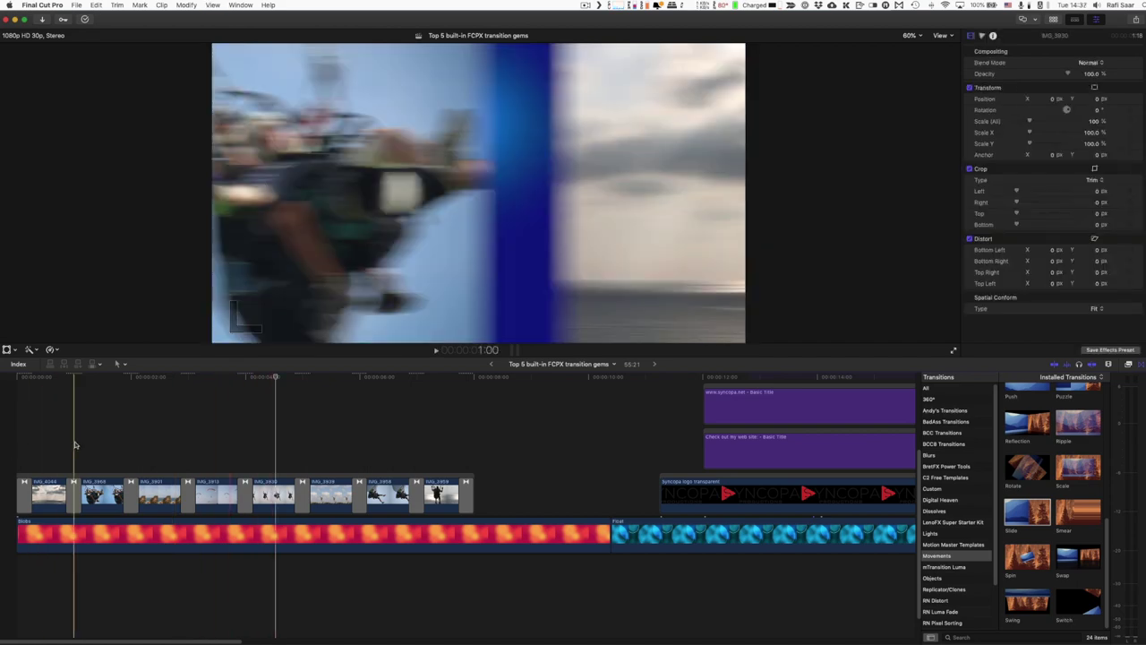
Set the first clip-to-clip transition's direction to Custom and step the playhead forward a frame
click(73, 490)
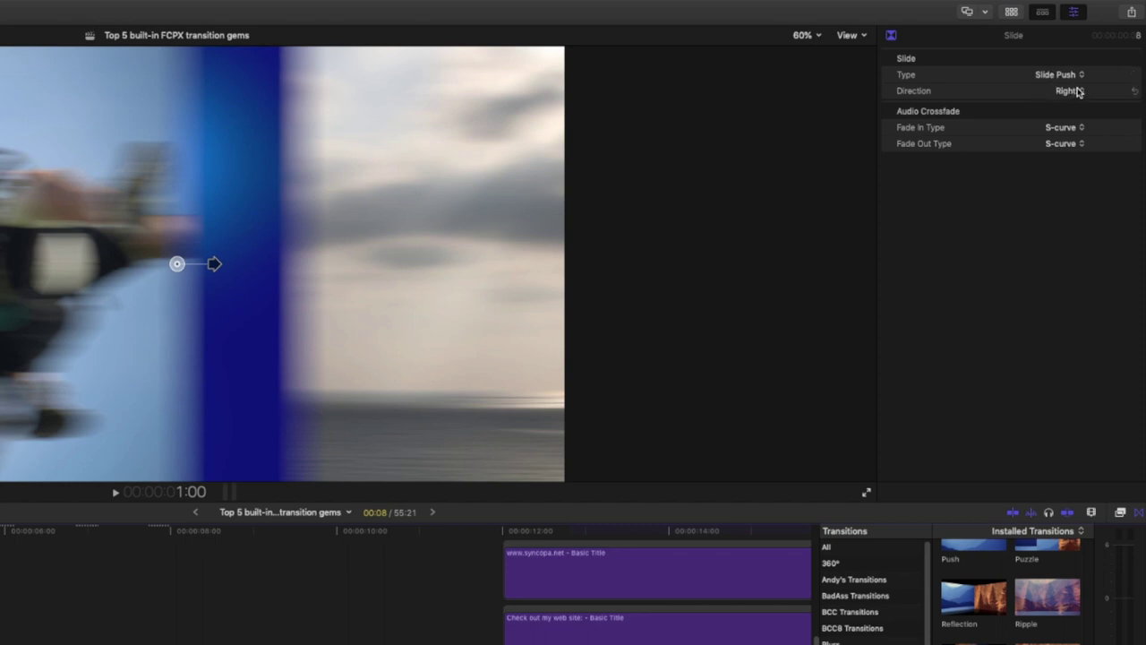
click(1079, 92)
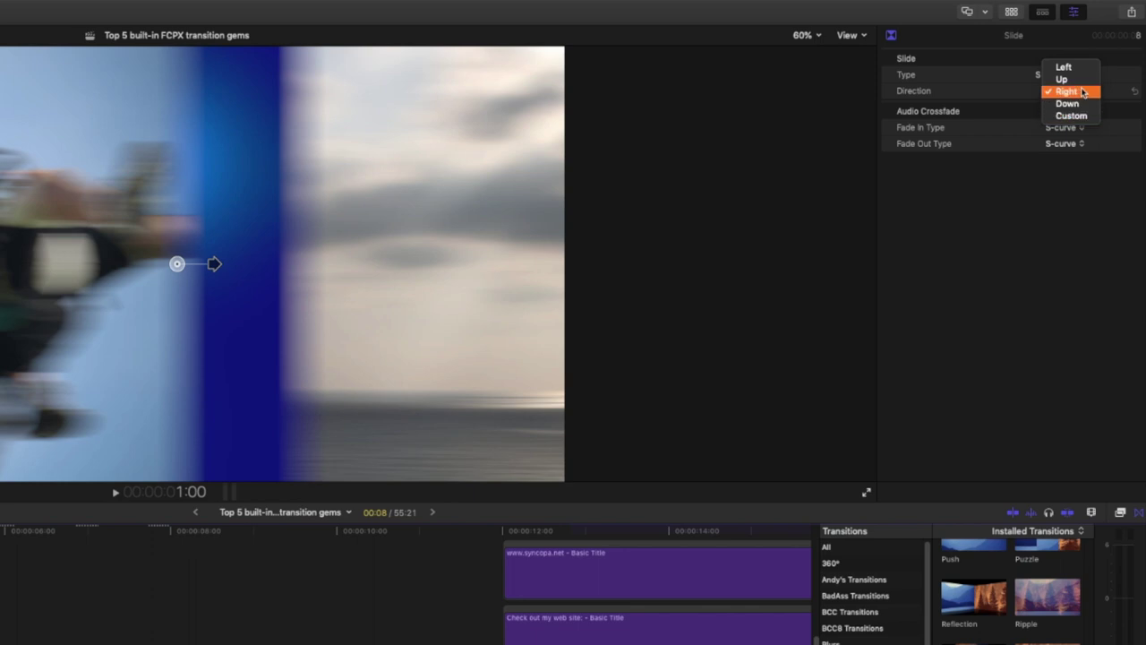
click(1084, 92)
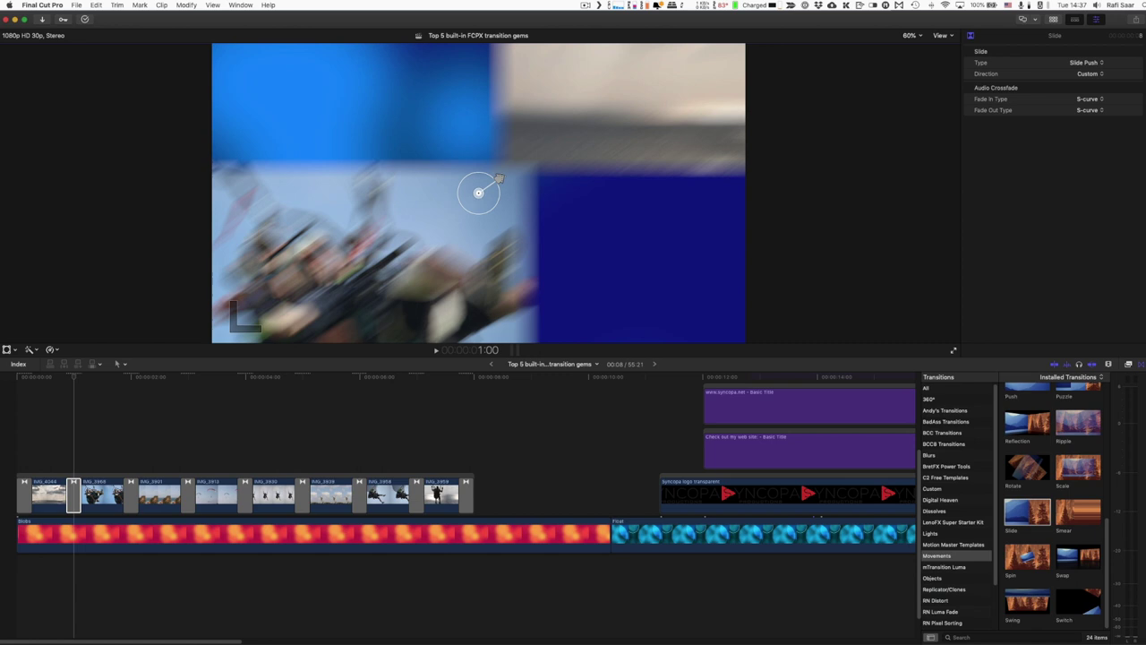
click(63, 440)
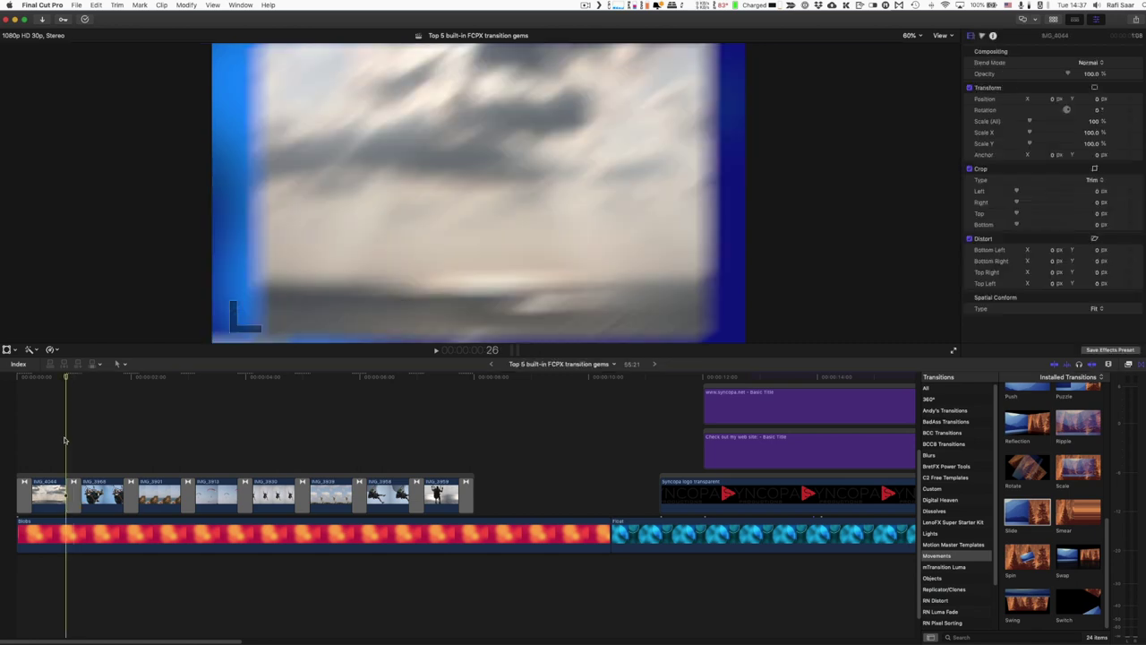
key(Right)
key(Right)
key(Right)
key(Right)
key(Right)
key(Right)
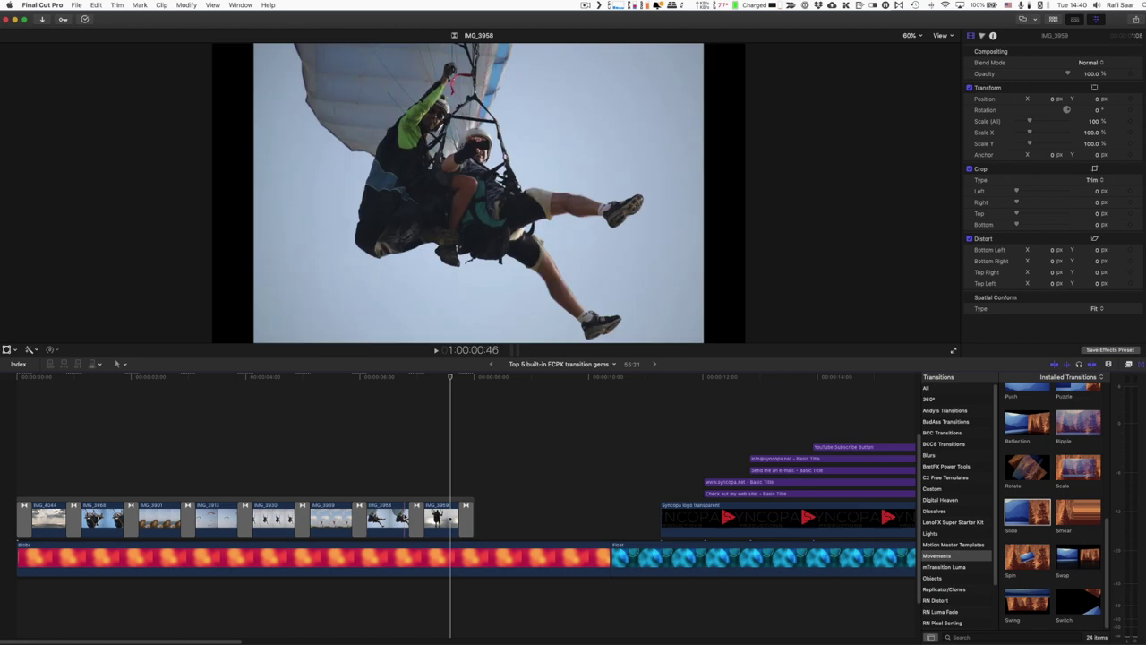
Scroll to the timeline's end and preview the Syncopa logo and end-title clips
scroll(452, 469, right, 8)
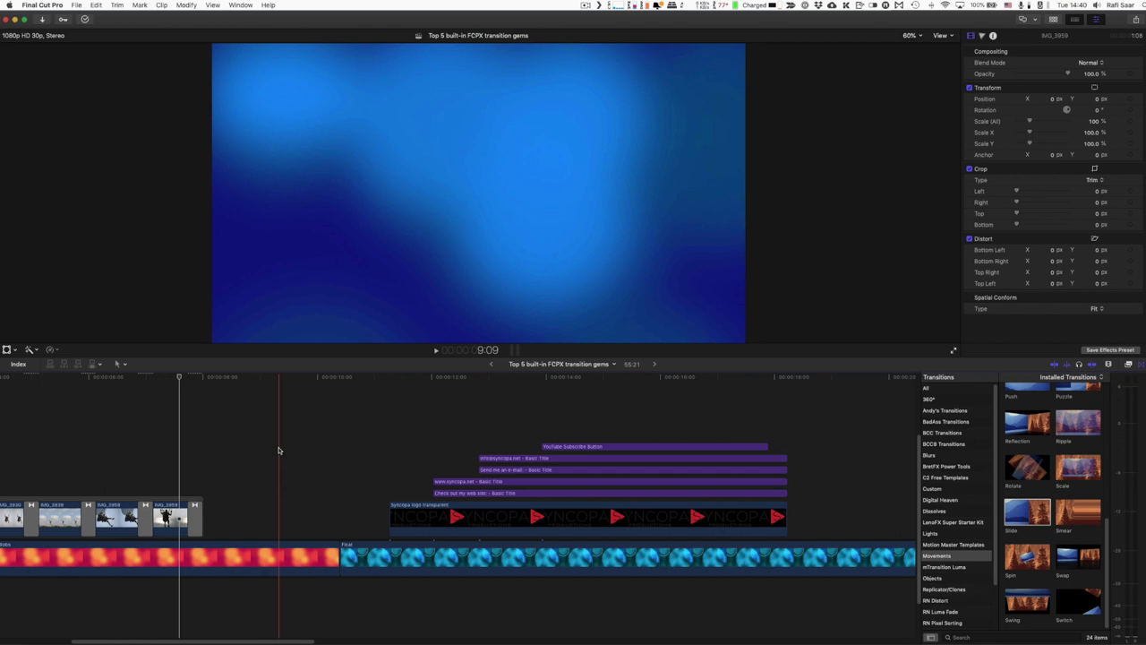
click(417, 518)
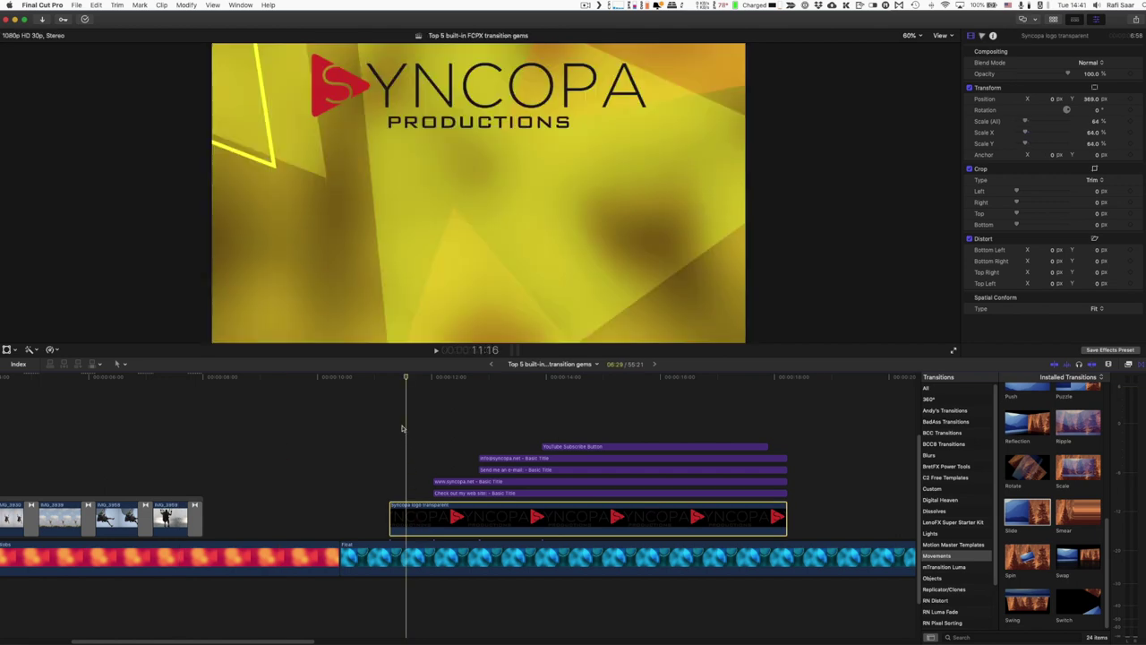
click(506, 428)
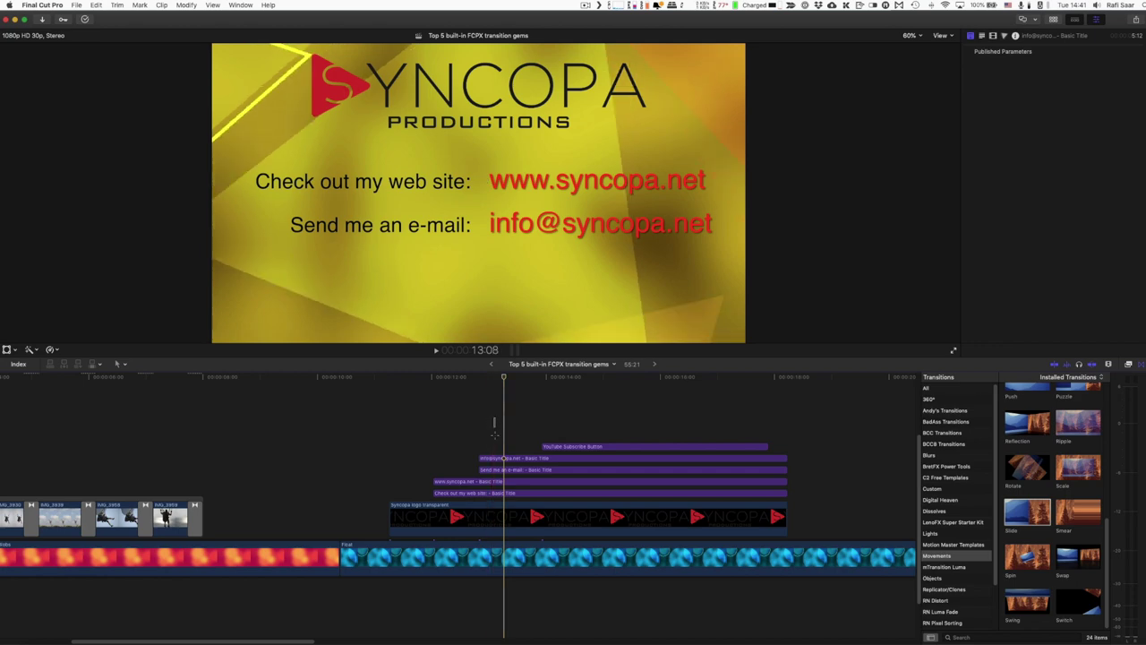
Add Slide transitions to both ends of the four title clips and logo clip, then play them
drag(499, 418, 498, 518)
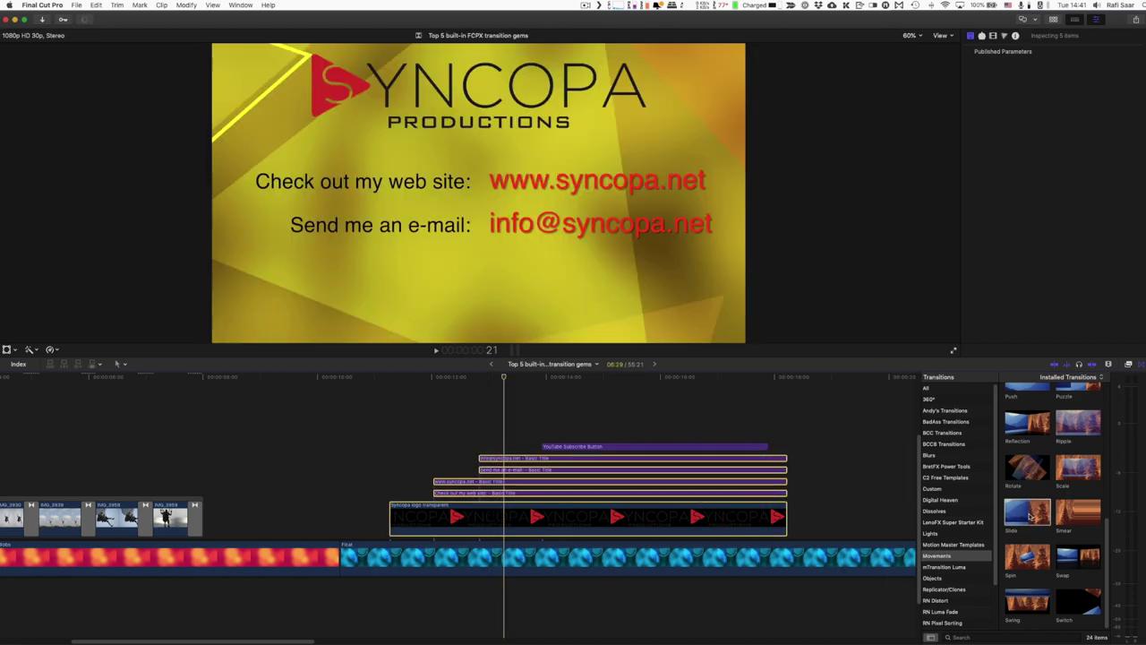
double_click(1028, 514)
click(394, 379)
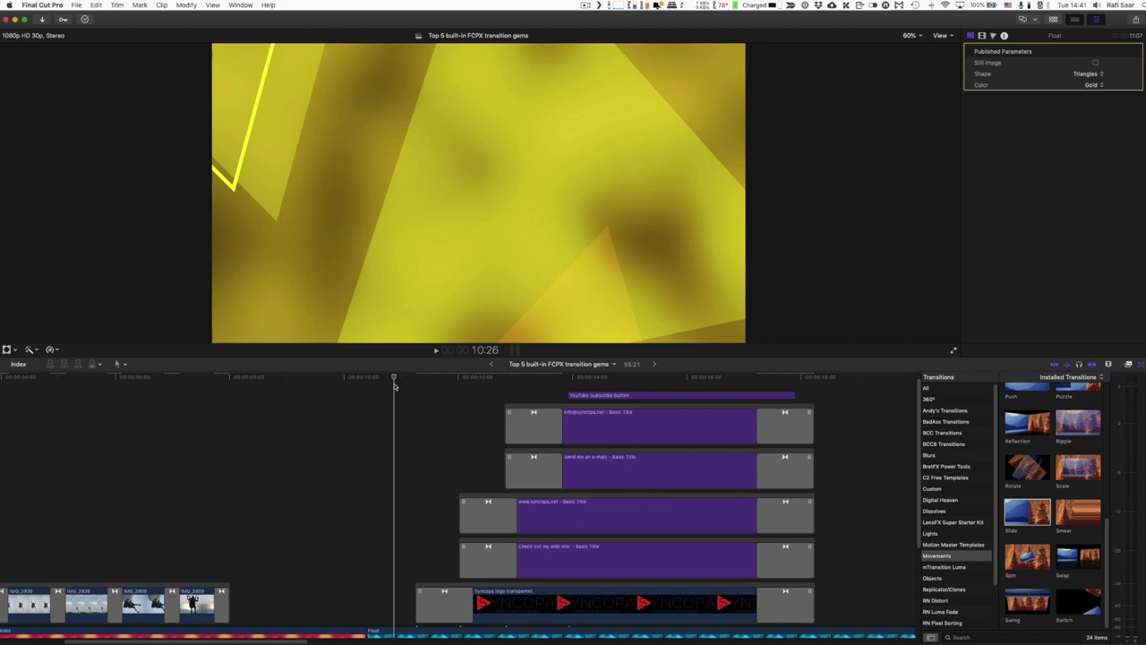
key(space)
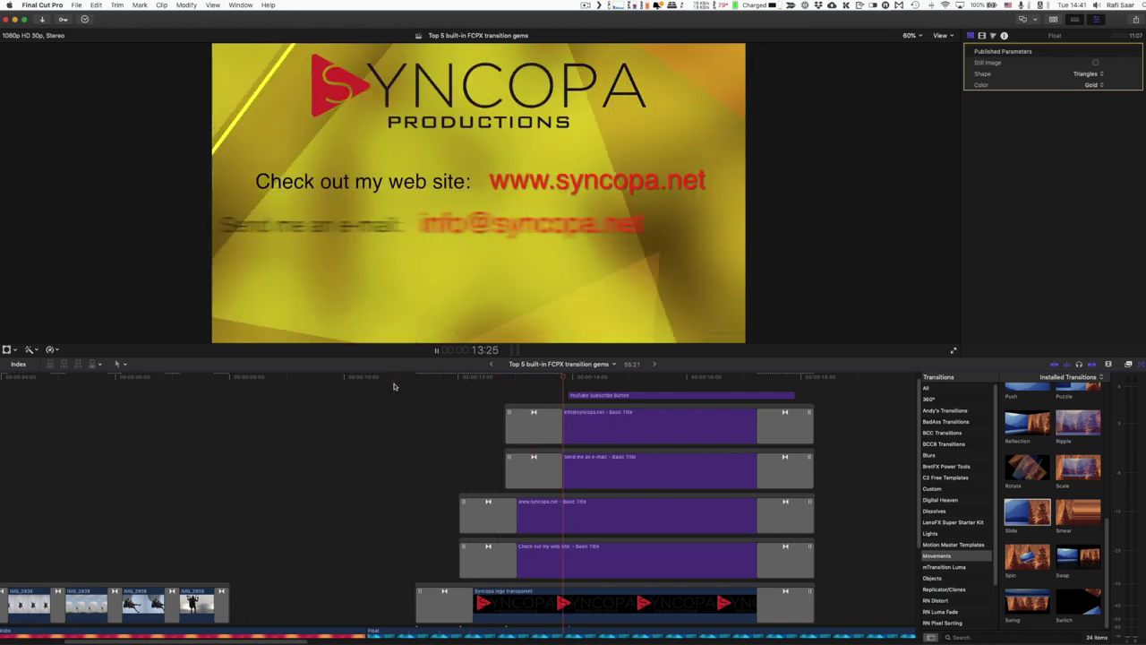
key(space)
Check the direction options for the logo clip's opening transition, leaving it unchanged
scroll(393, 386, down, 3)
scroll(393, 386, right, 2)
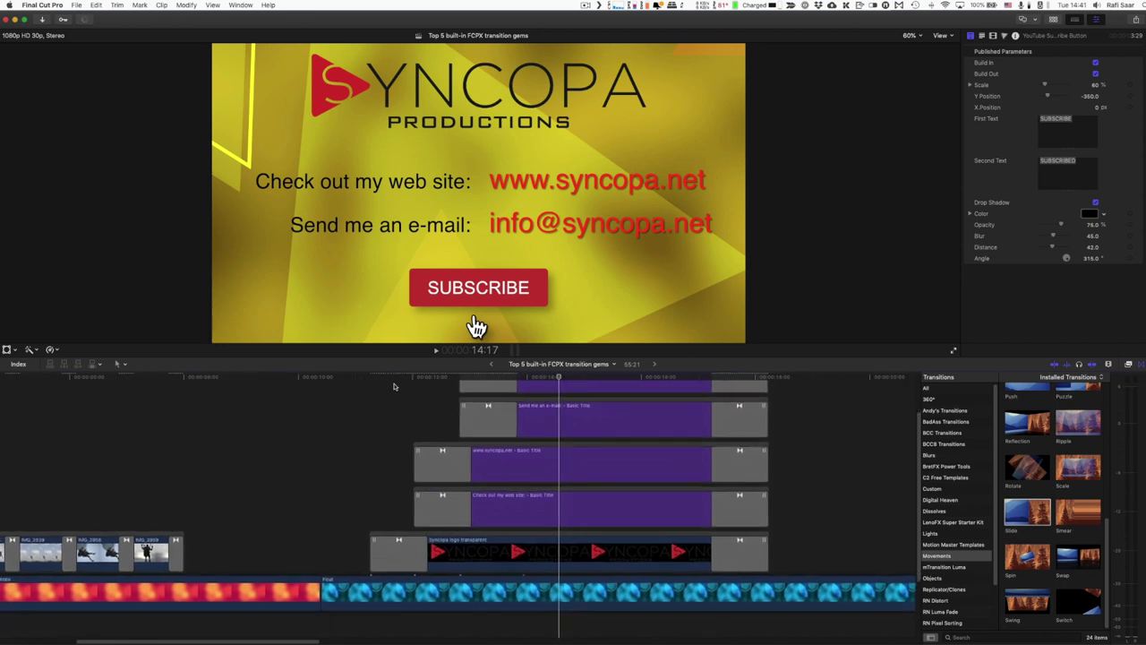
click(399, 551)
click(1090, 74)
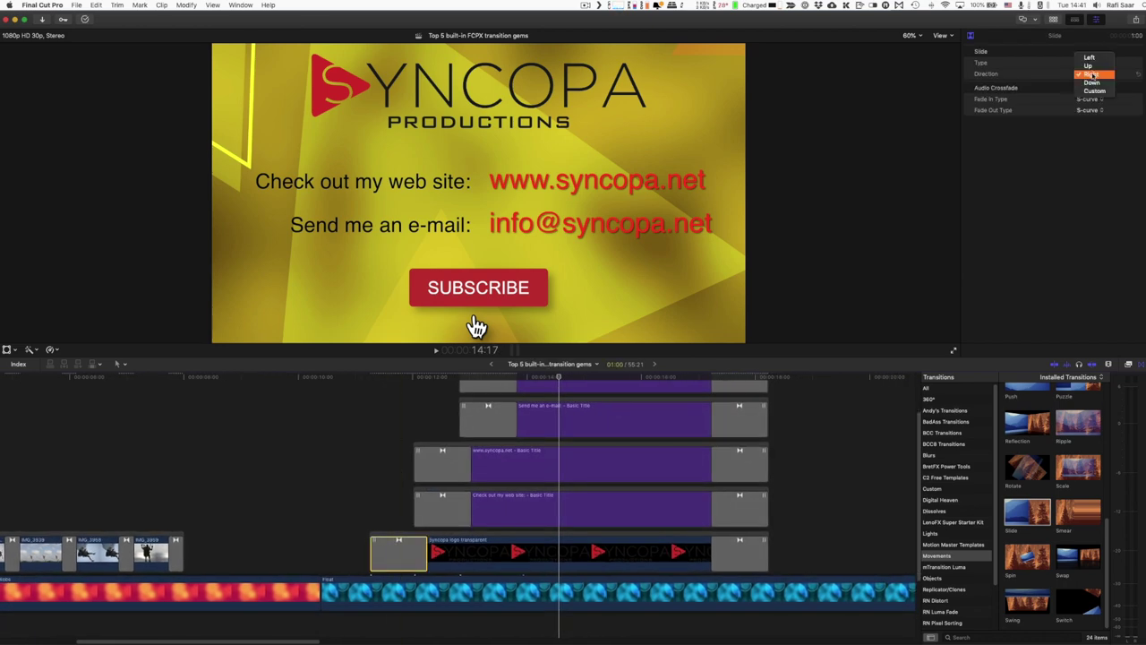
key(Escape)
click(443, 459)
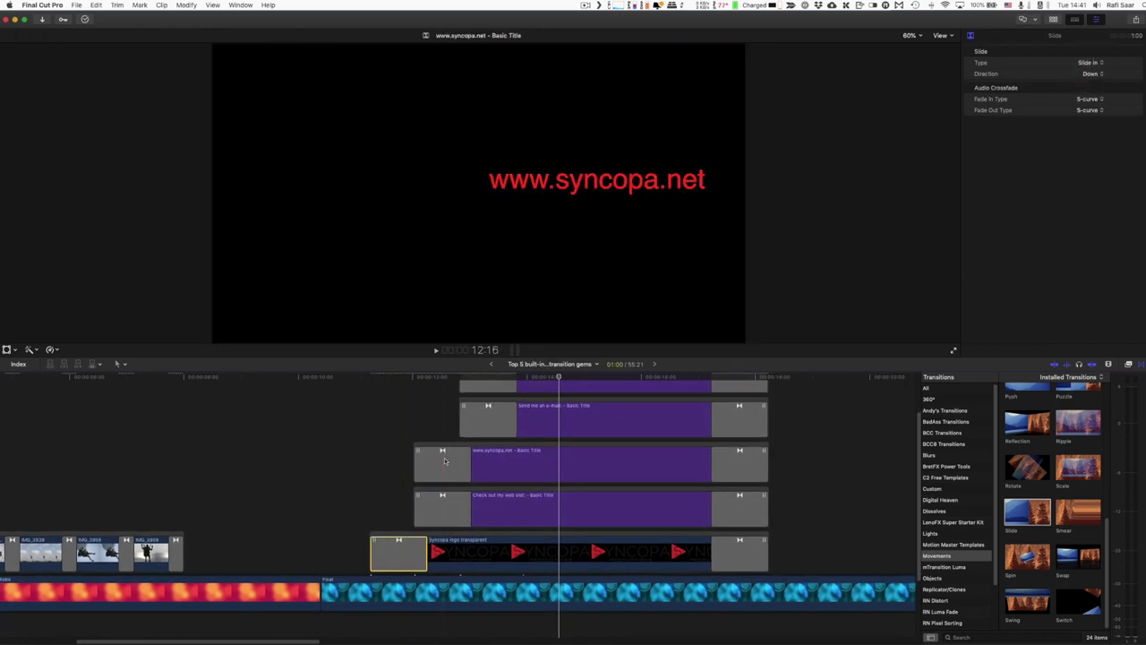
scroll(444, 459, up, 2)
super+click(482, 438)
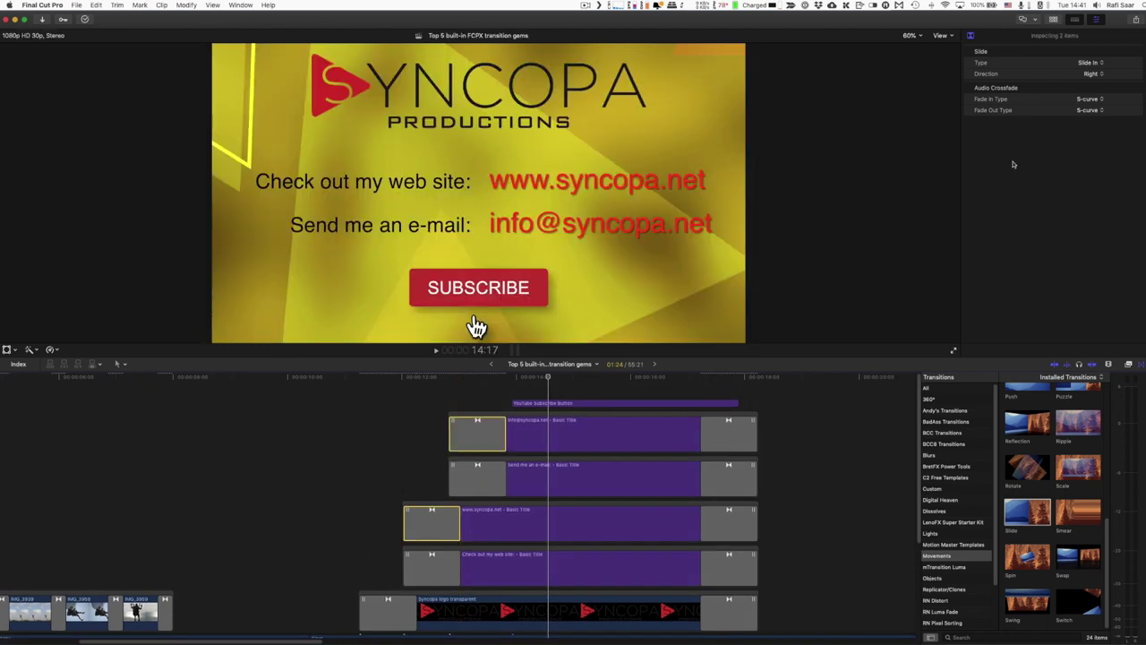
click(1093, 73)
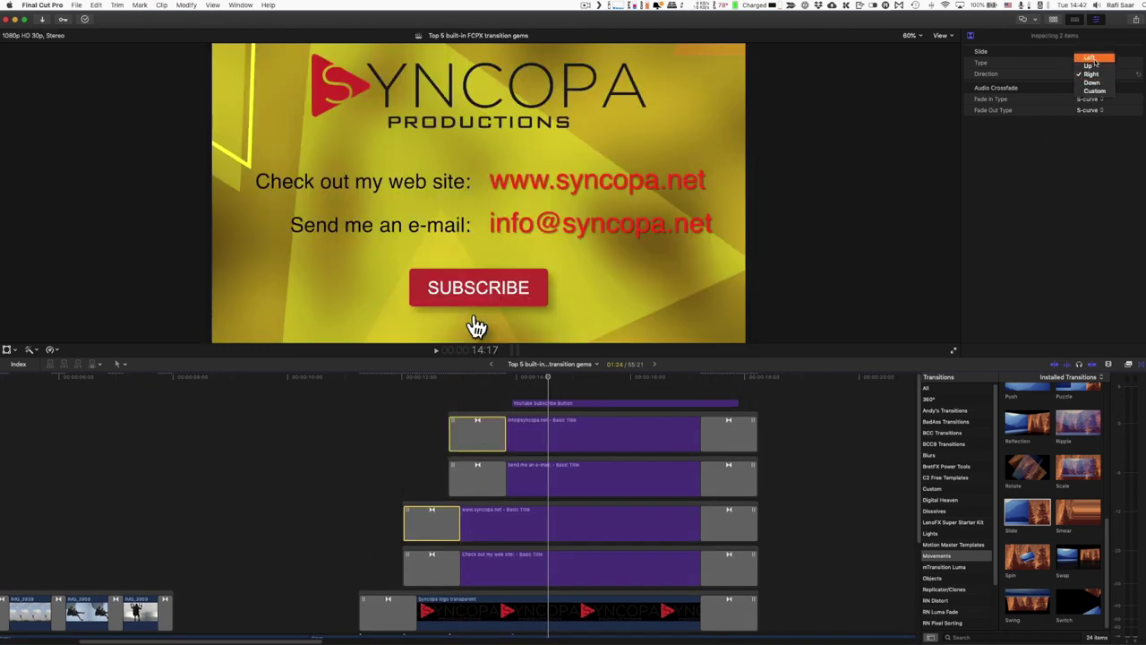
click(1092, 58)
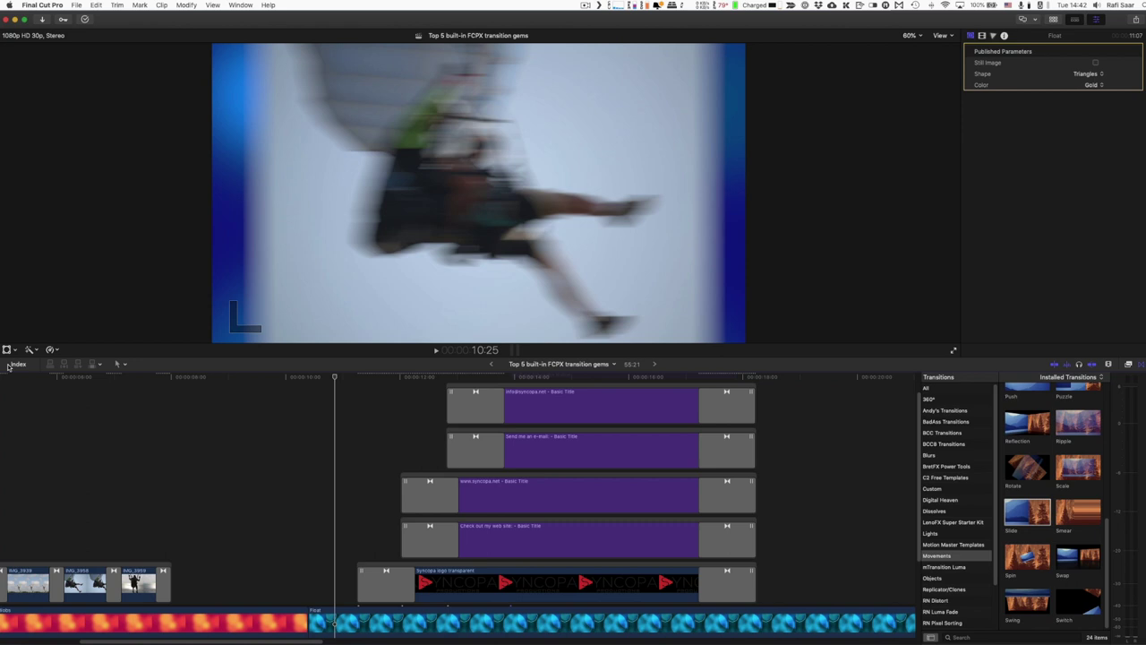
Set all ten Slide transitions to 10 frames from the Timeline Index
click(17, 363)
click(23, 530)
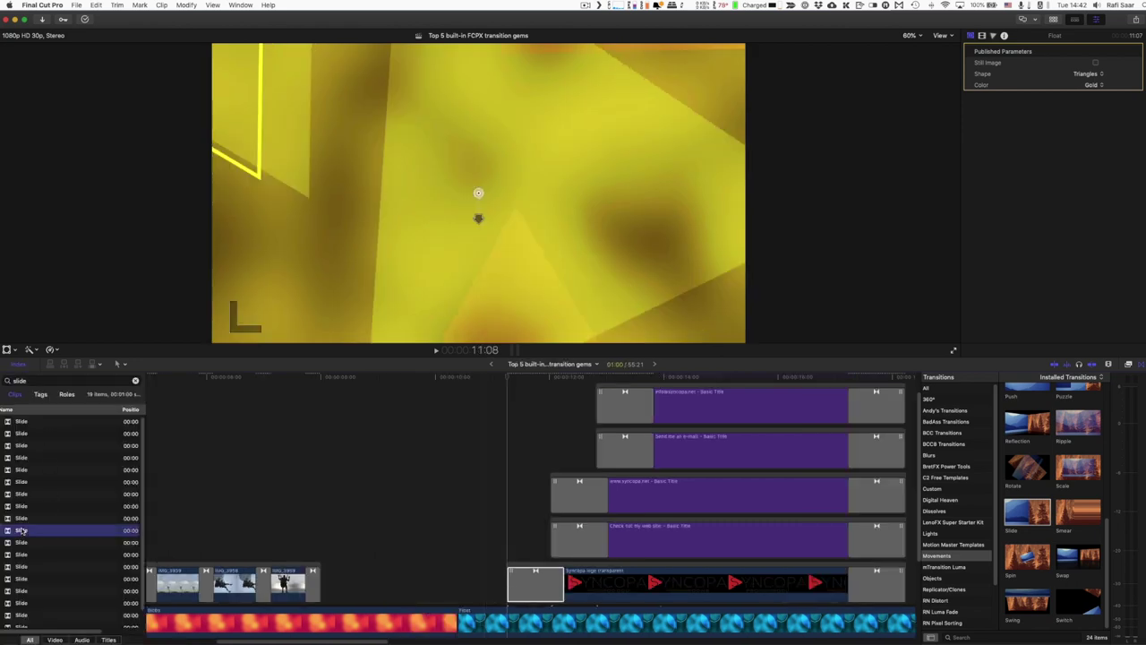
shift+click(22, 622)
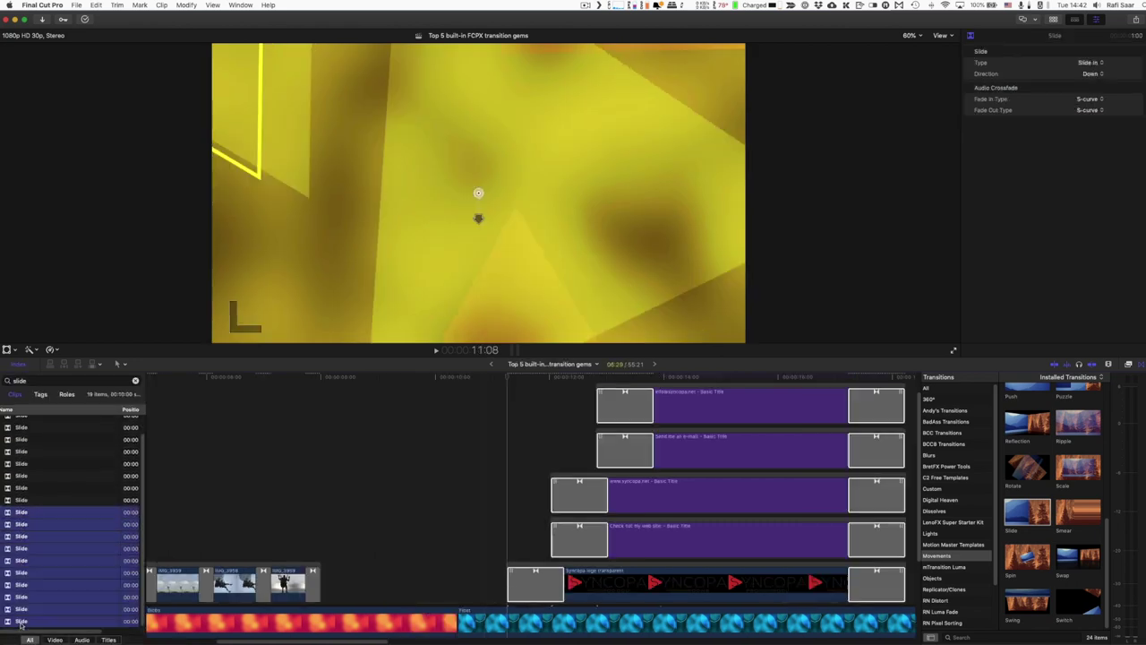
key(ctrl+d)
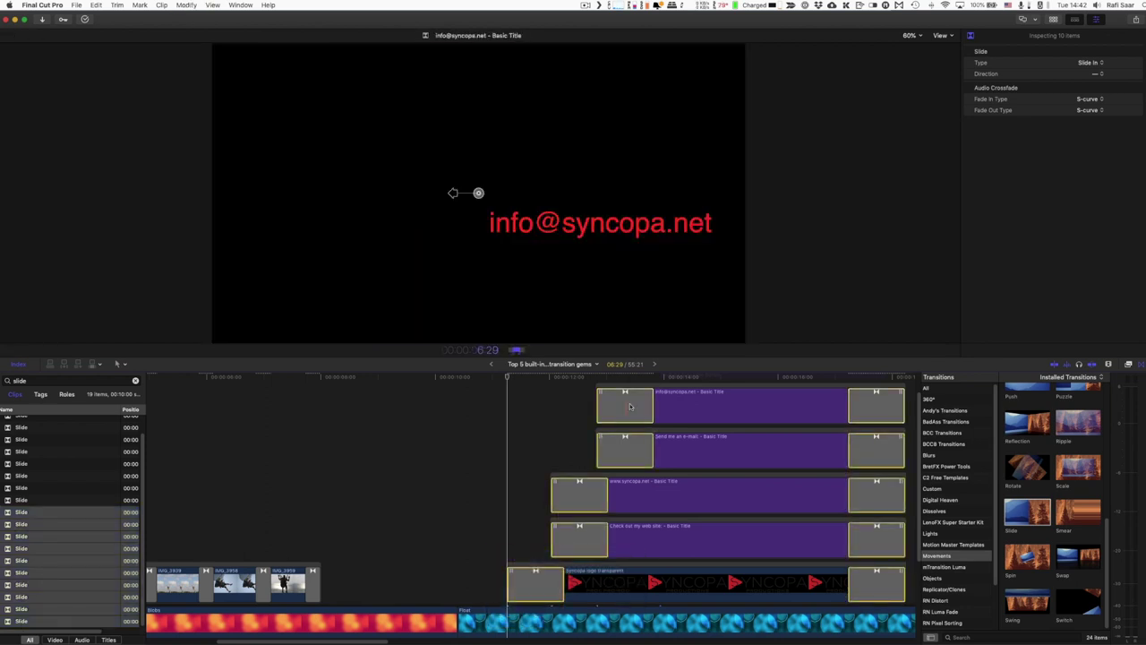
text(10)
key(Return)
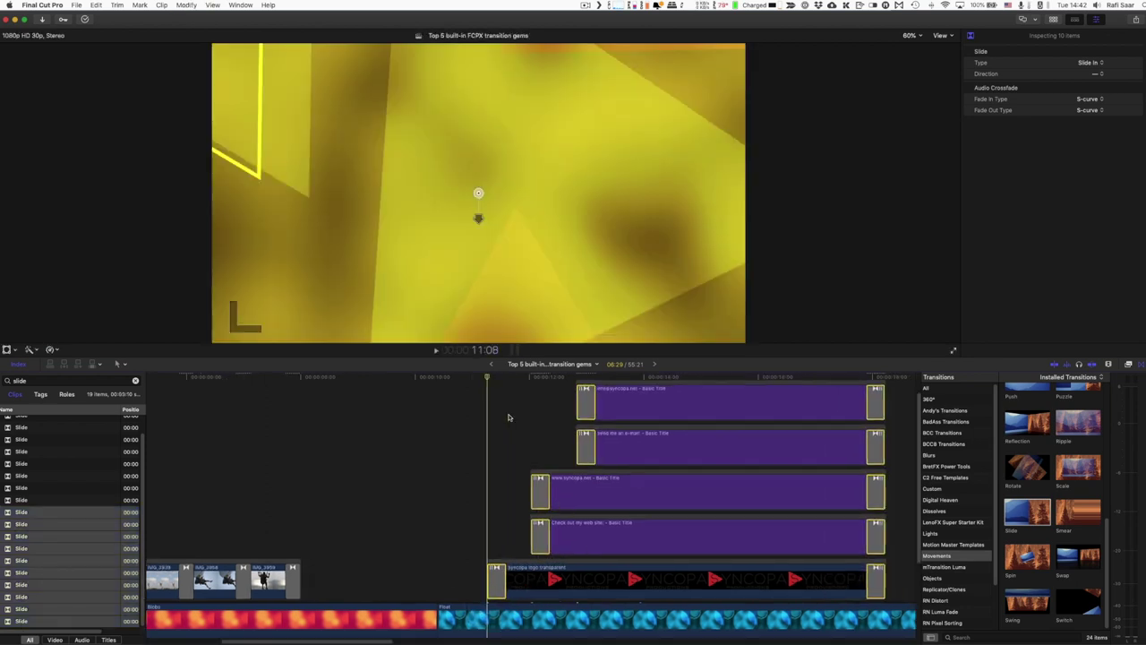
Change the titles' closing transitions to Slide Out with direction Left
scroll(750, 392, right, 3)
click(747, 419)
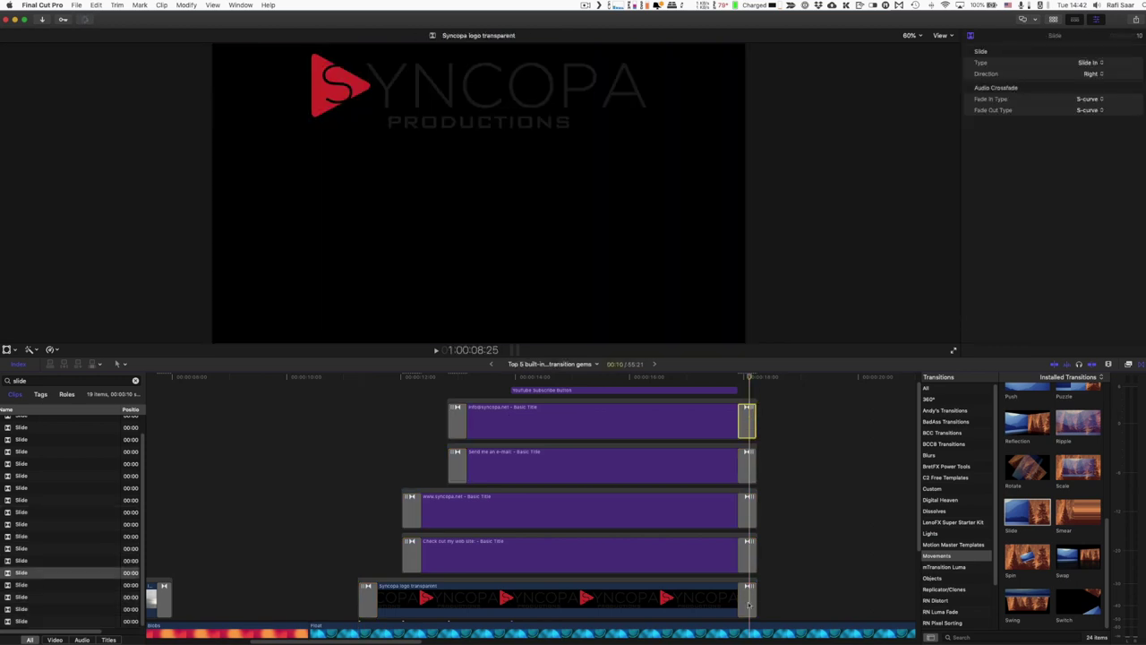
shift+click(748, 606)
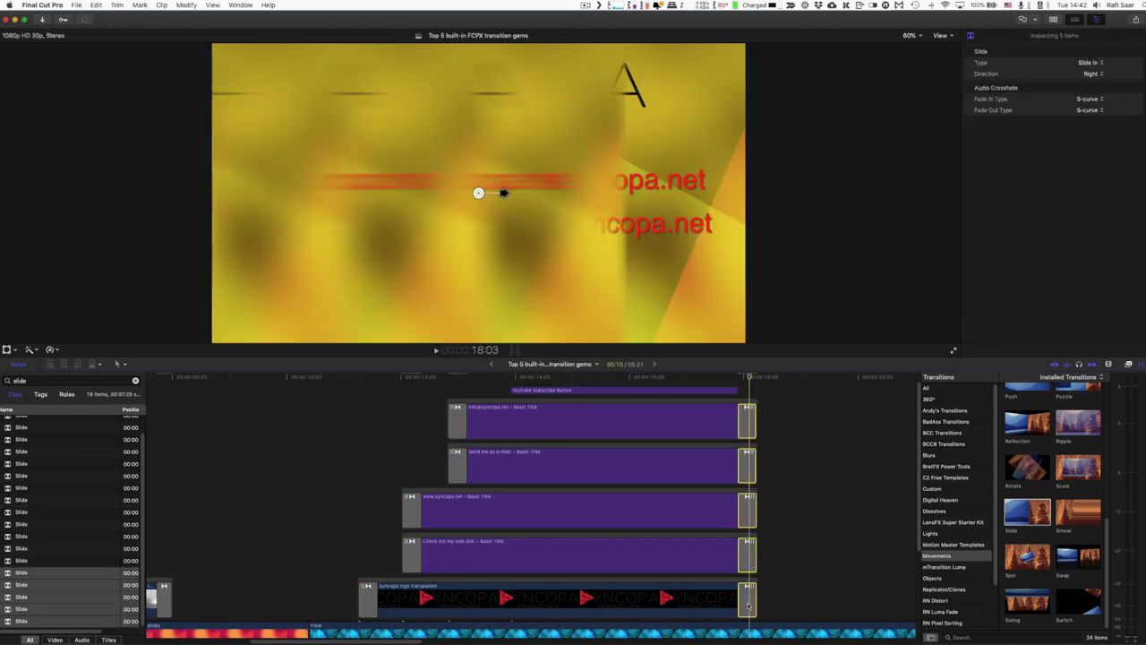
click(1099, 63)
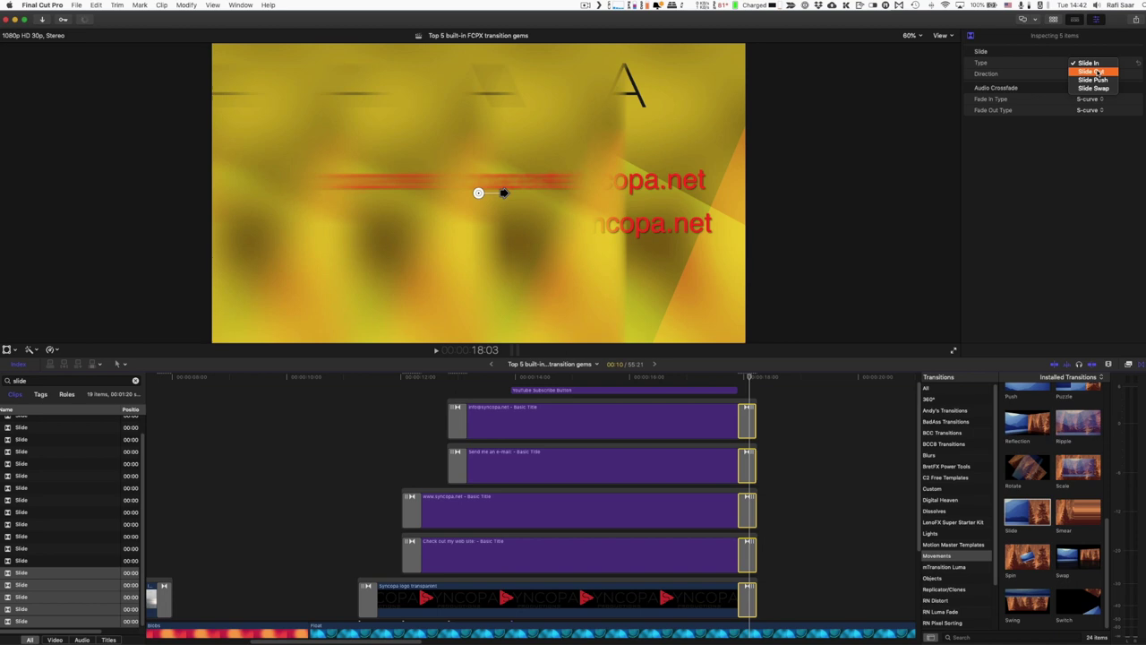
click(1099, 72)
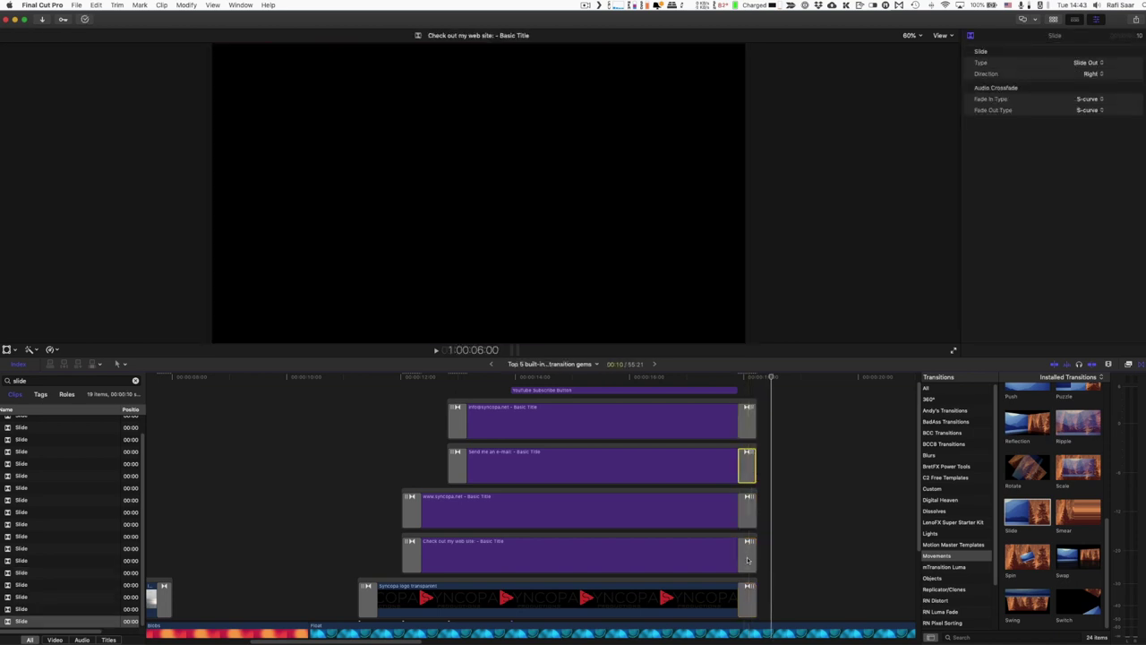
click(1092, 75)
click(1091, 58)
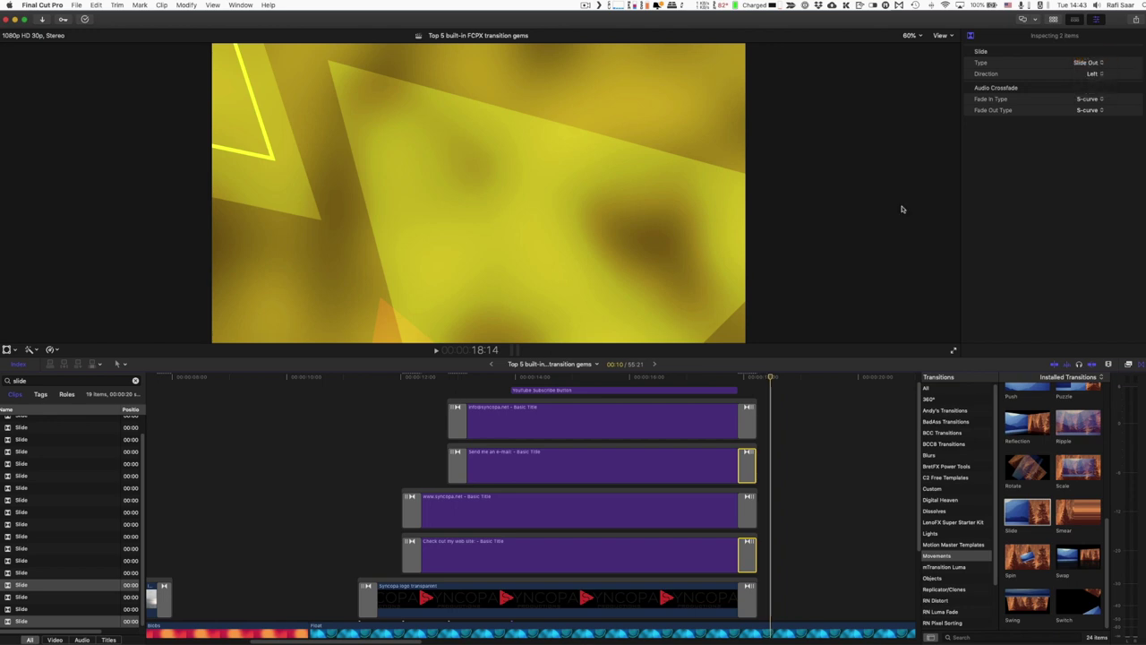
Choose a new exit direction for the logo clip's closing transition
click(749, 598)
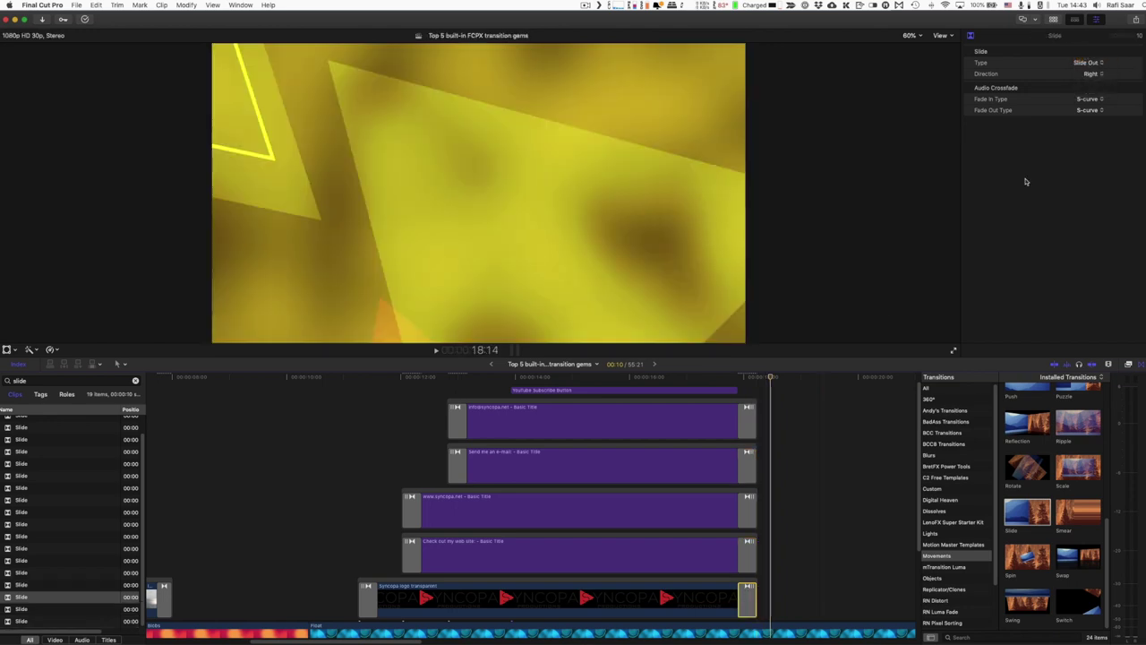
click(1092, 75)
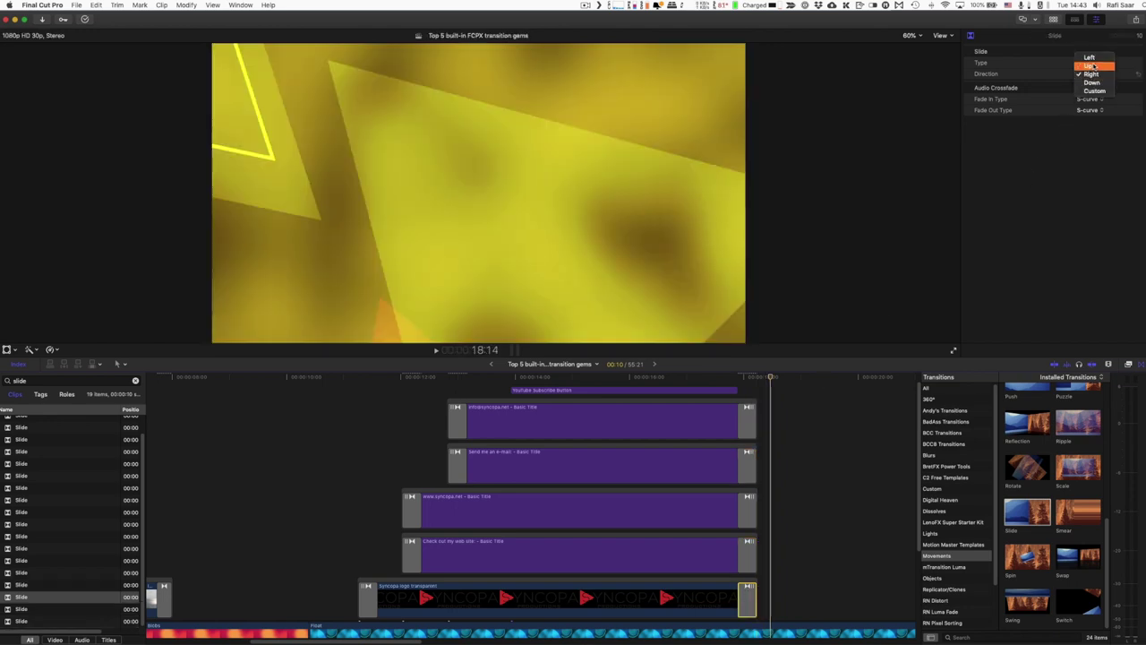
click(1092, 66)
Render the Float background section and play back the sliding title sequence
click(339, 633)
key(ctrl+r)
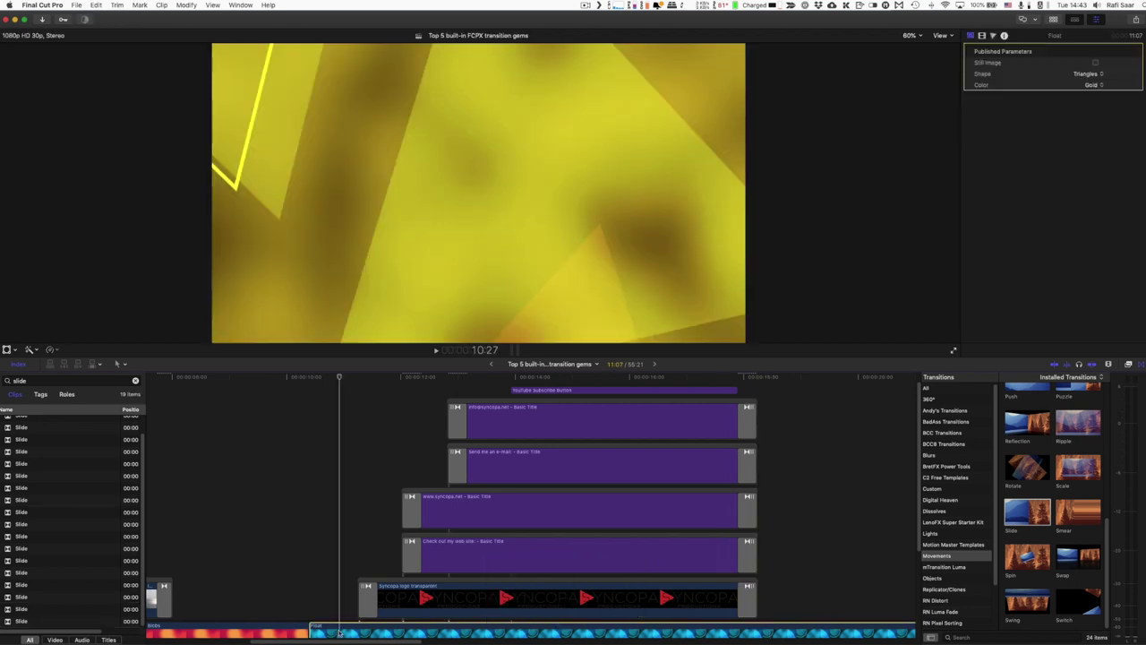
scroll(340, 591, down, 3)
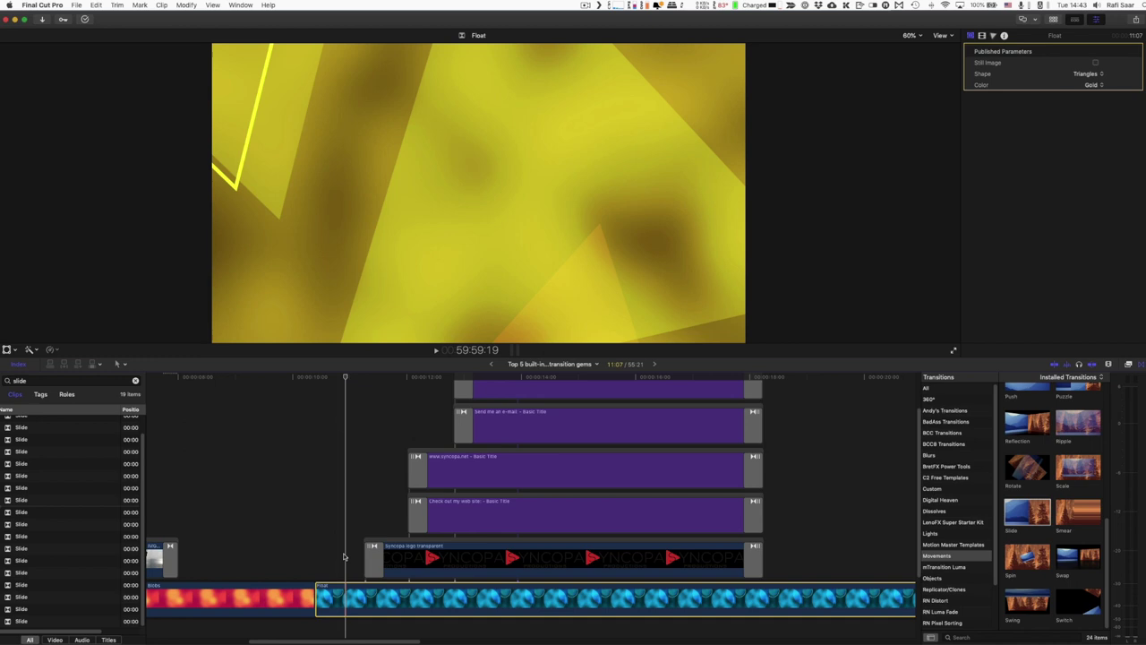
key(space)
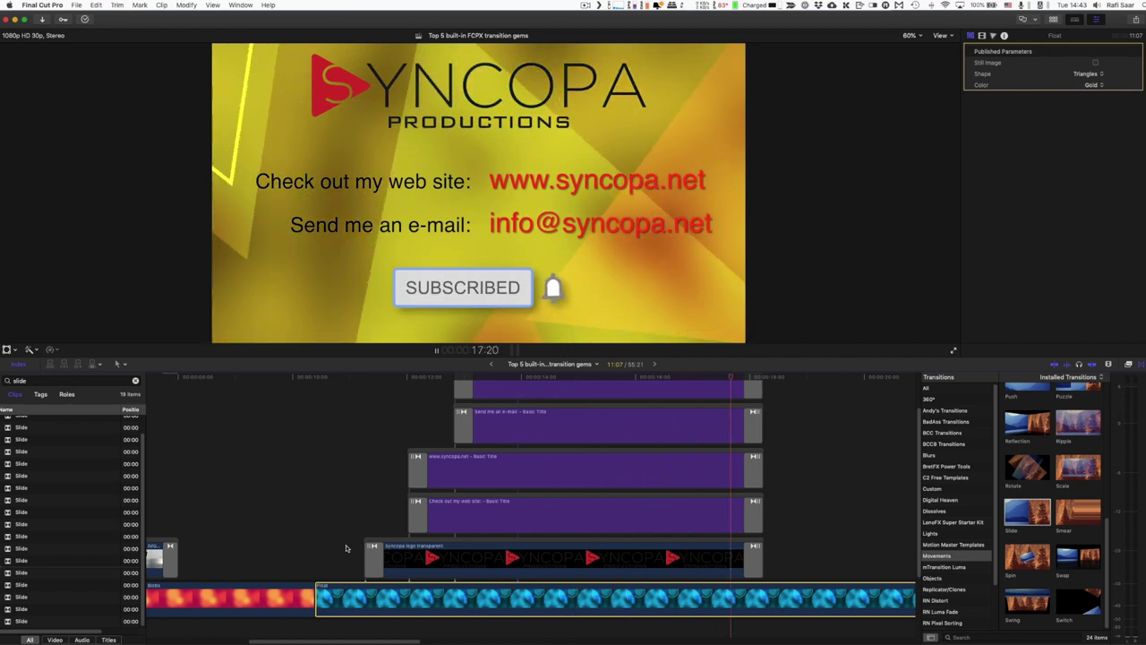
key(space)
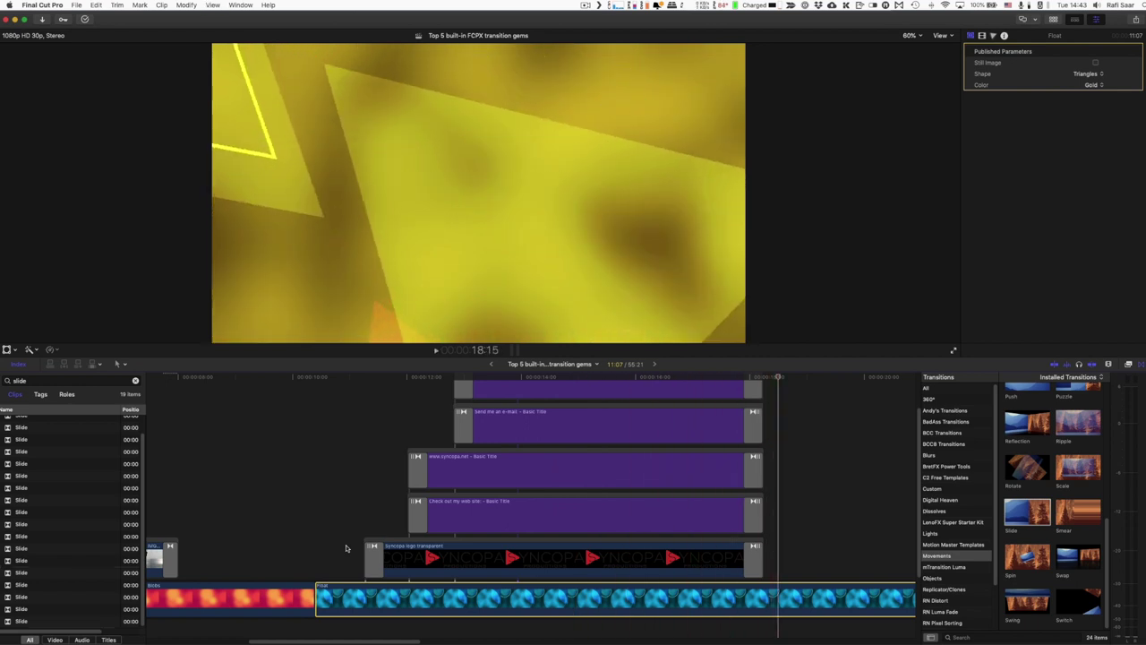
Trim the start edge of the 'Send me an e-mail' title slightly
scroll(346, 548, up, 2)
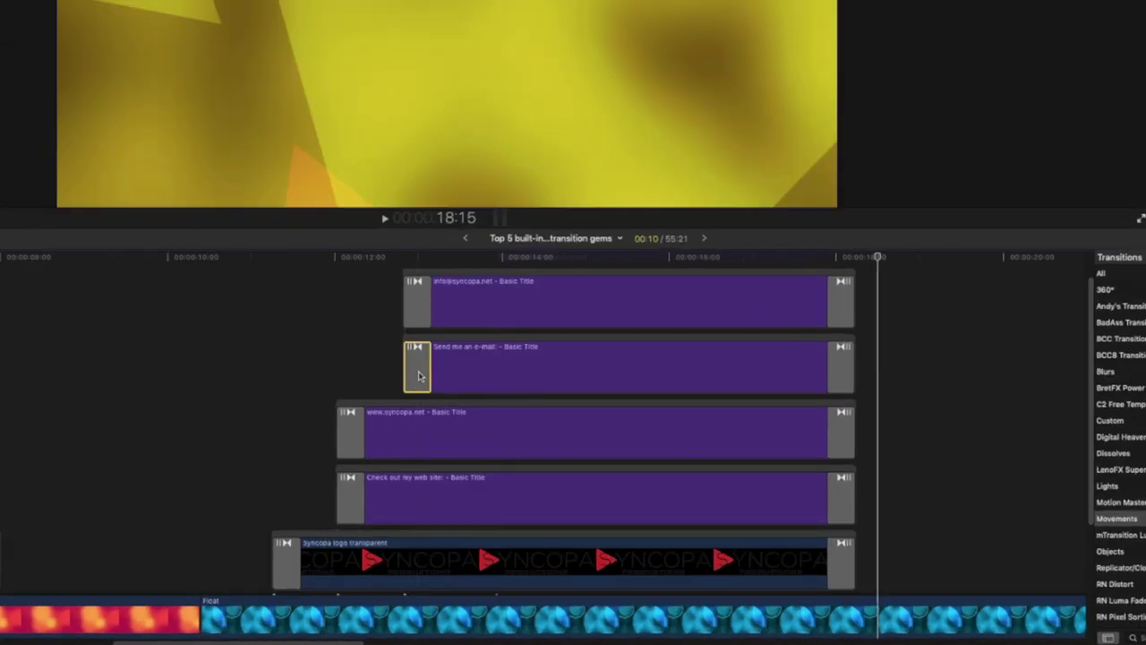
click(463, 450)
mouse_move(427, 367)
mouse_down()
mouse_move(473, 365)
mouse_move(415, 362)
mouse_move(426, 366)
mouse_up()
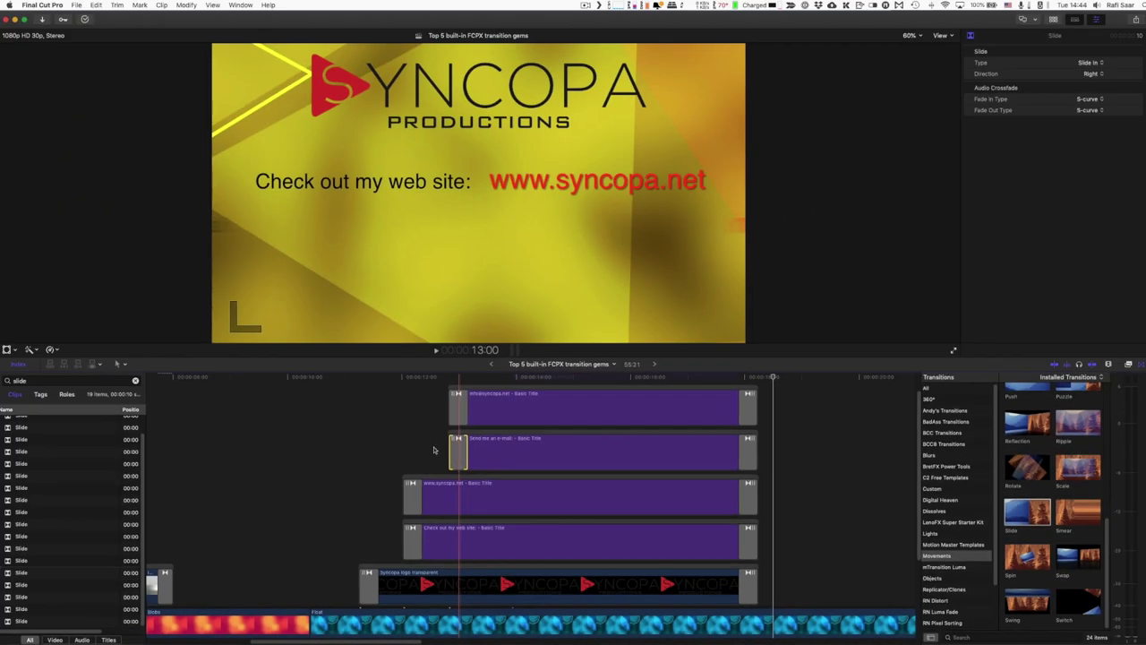
Close the Timeline Index, place Directional from Blurs at the Syncopa logo's start, and play it
click(16, 367)
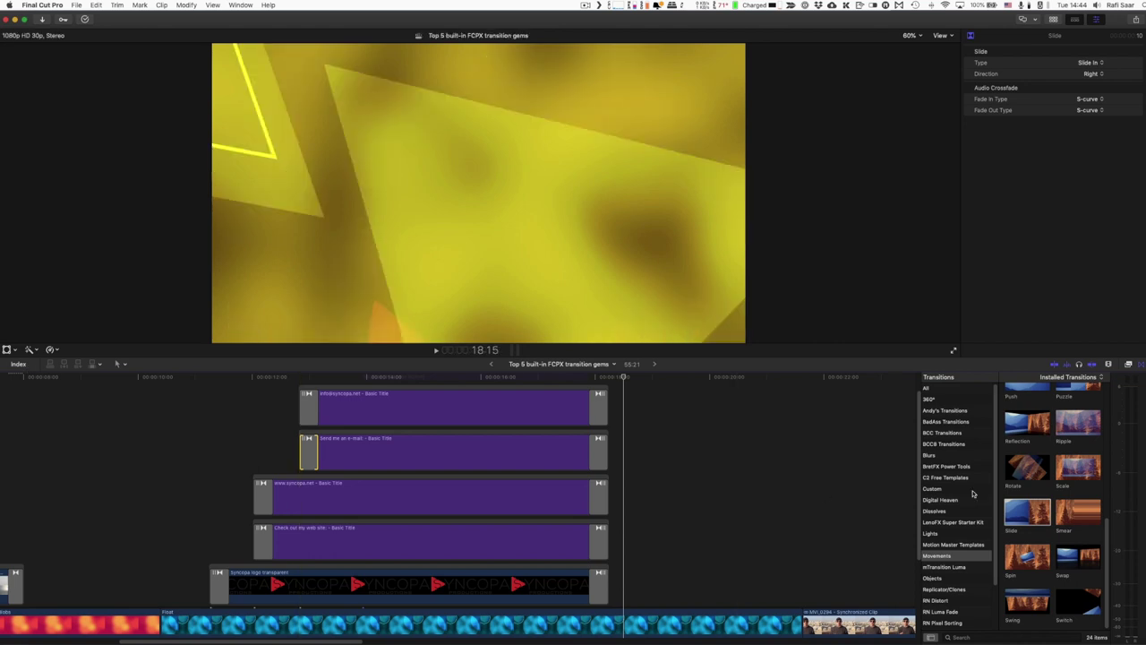
click(932, 457)
drag(1027, 405, 220, 582)
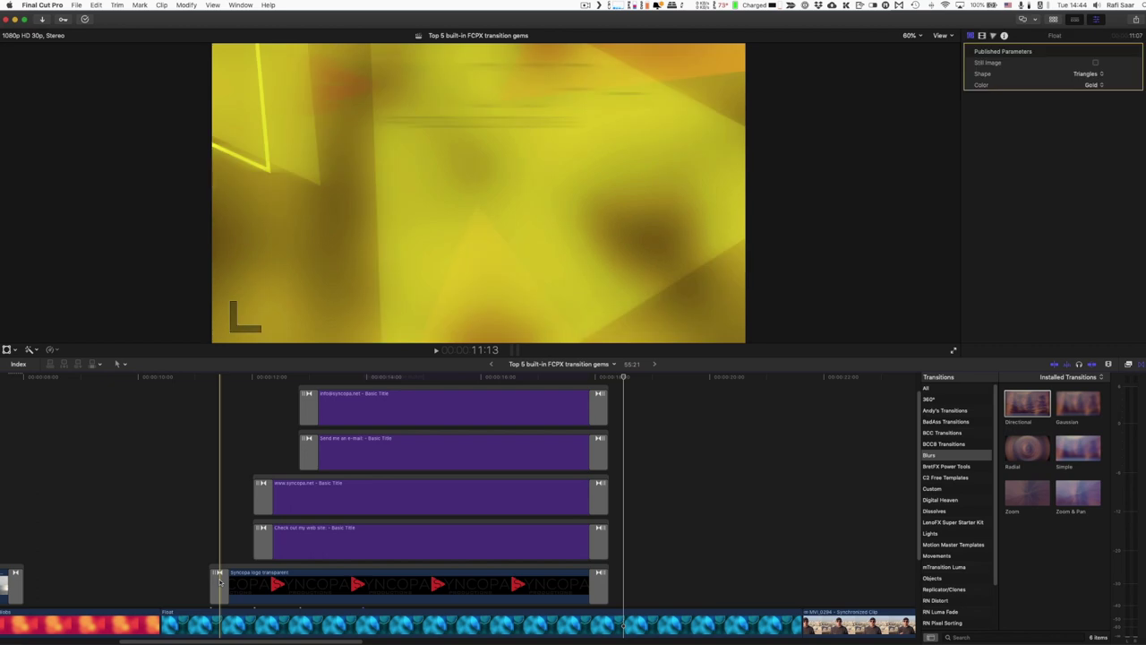
key(space)
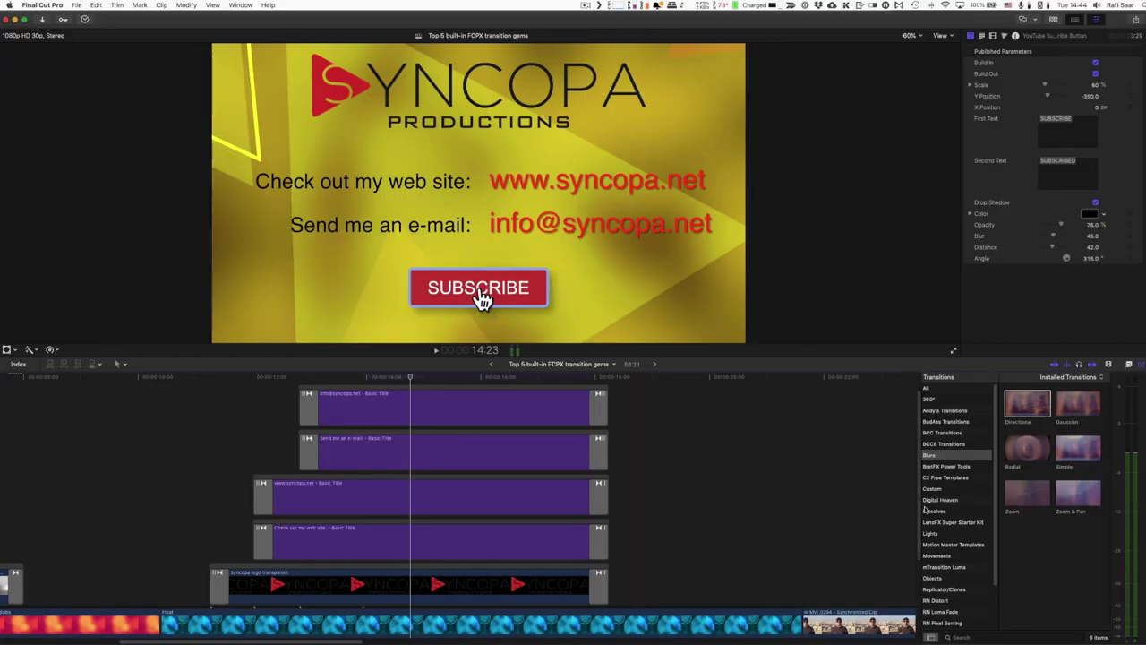
click(942, 513)
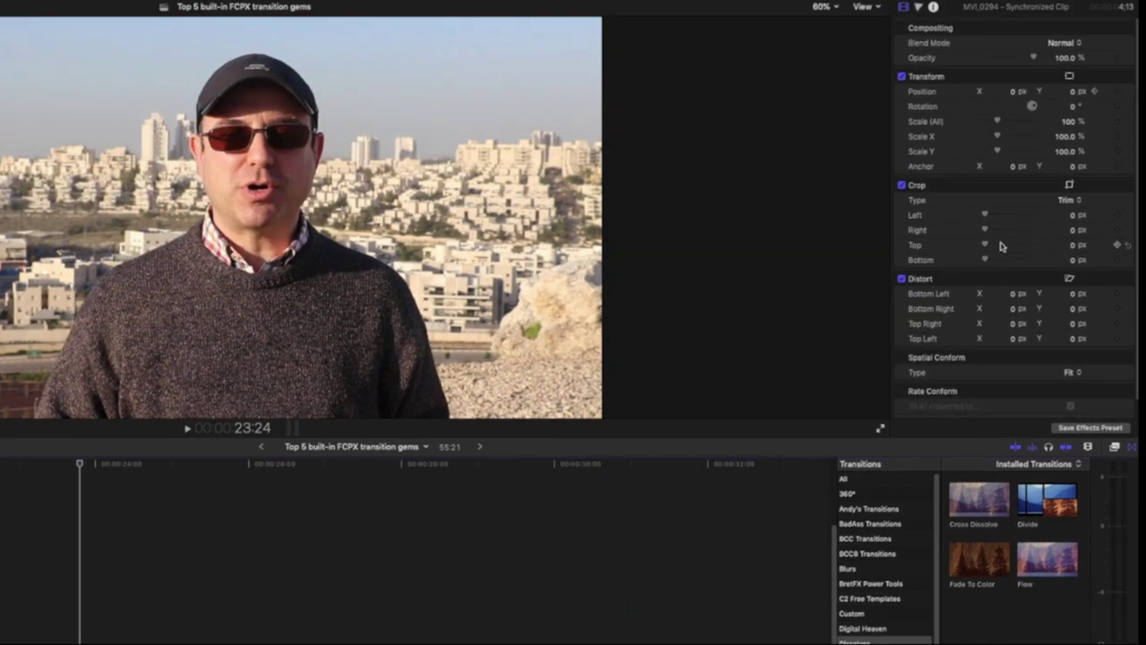
scroll(1001, 246, down, 2)
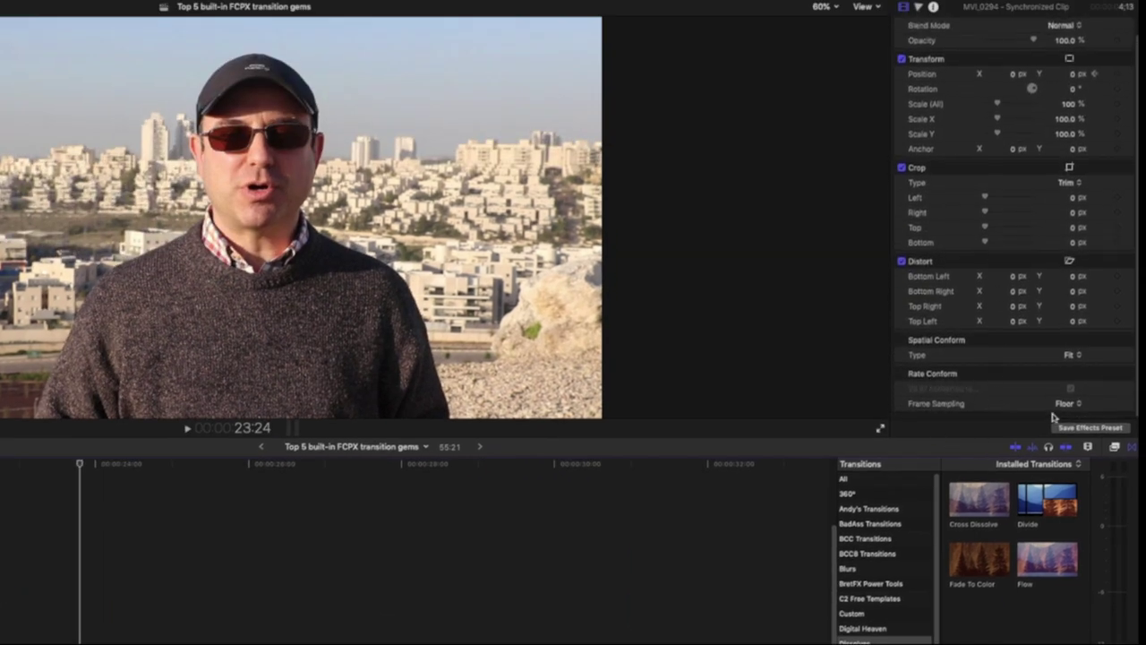
click(1079, 404)
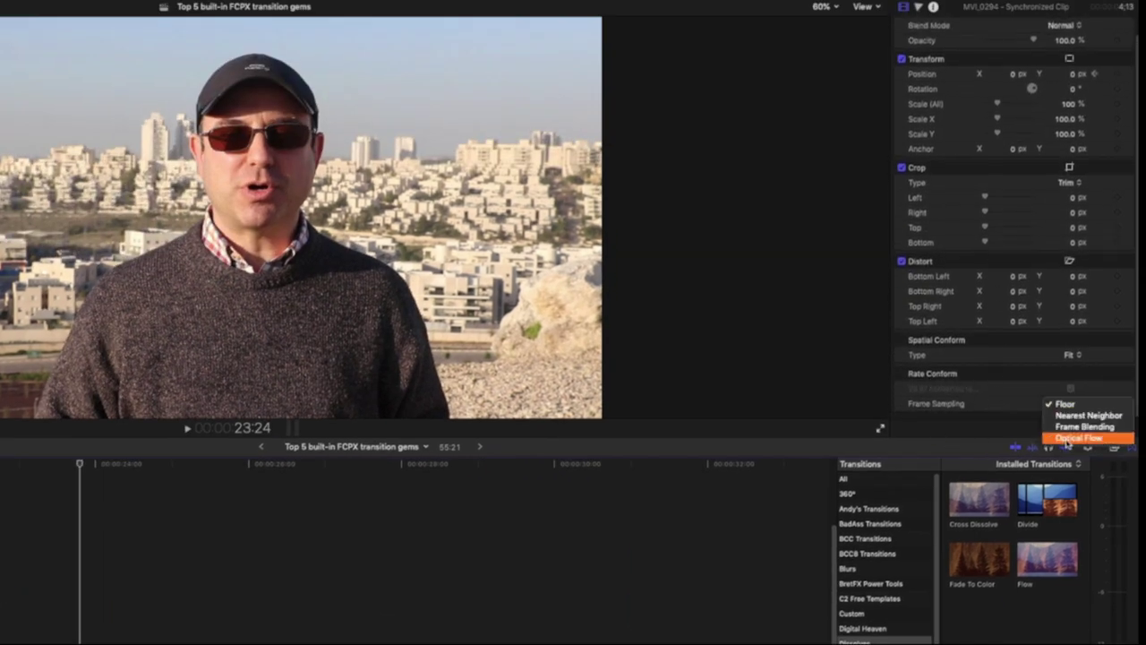
click(1071, 392)
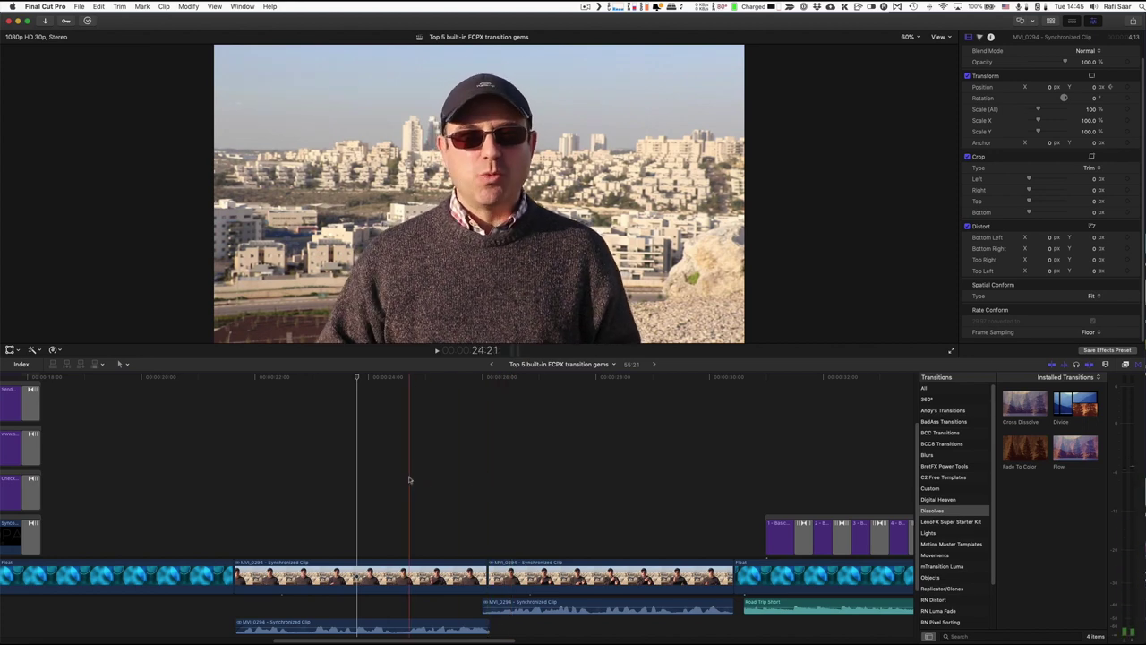
key(space)
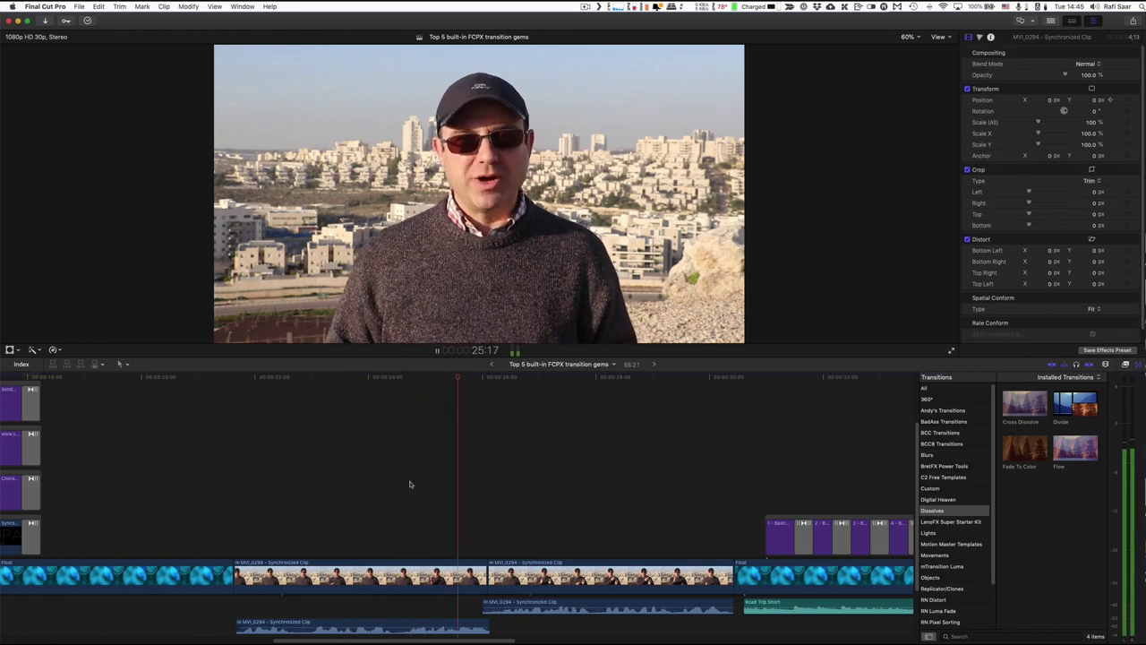
click(435, 486)
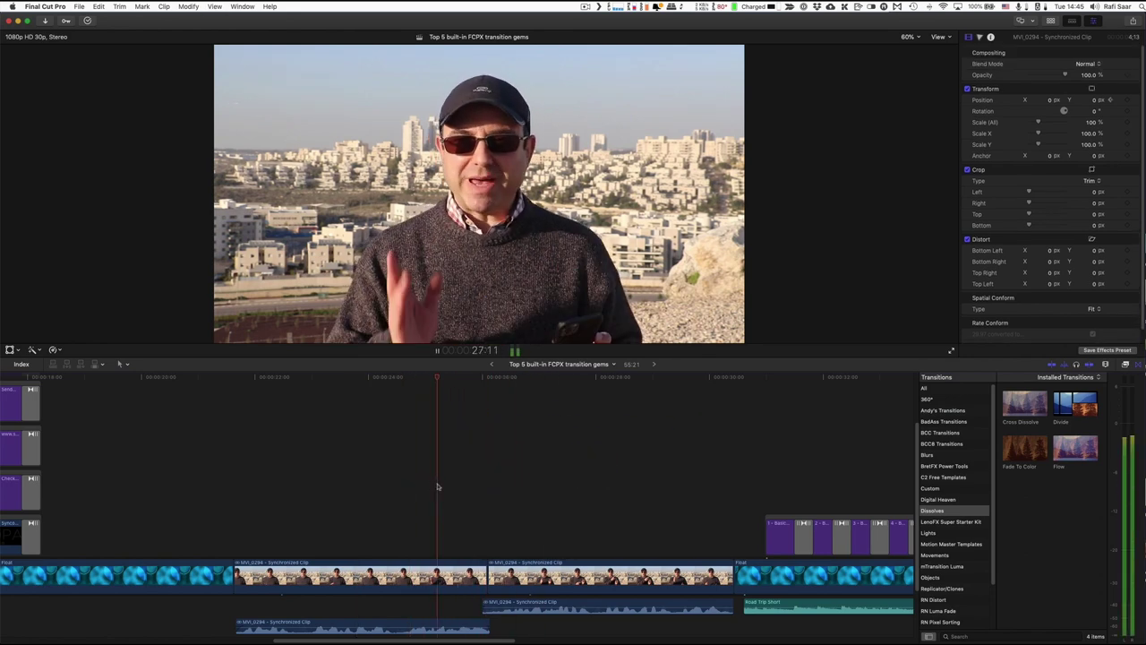
key(space)
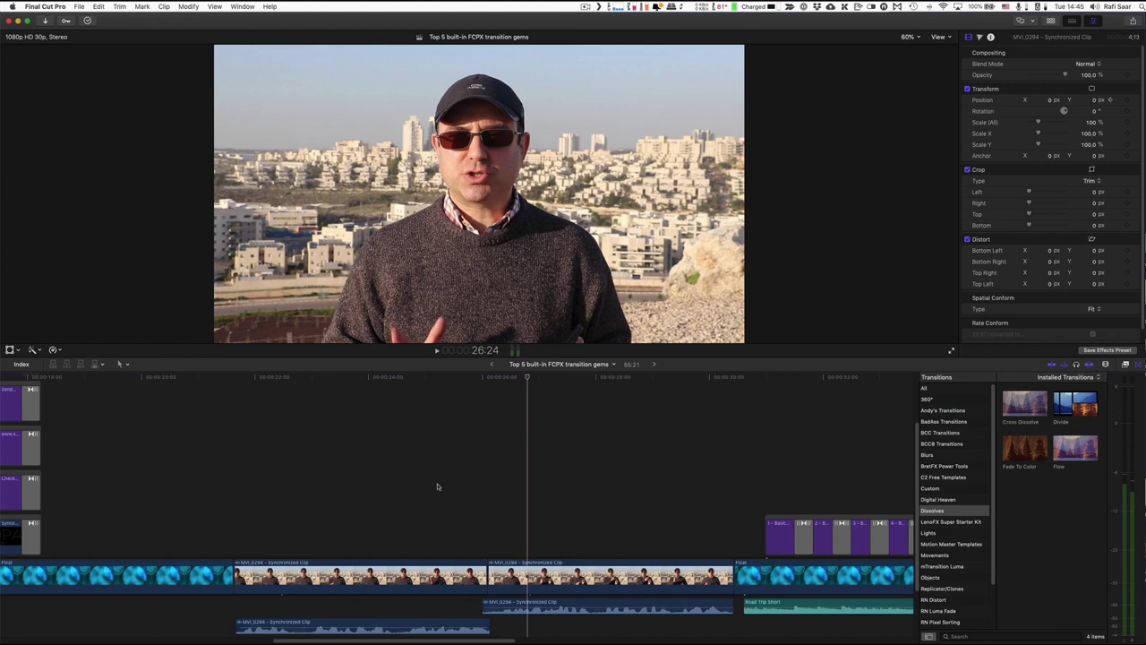
key(Up)
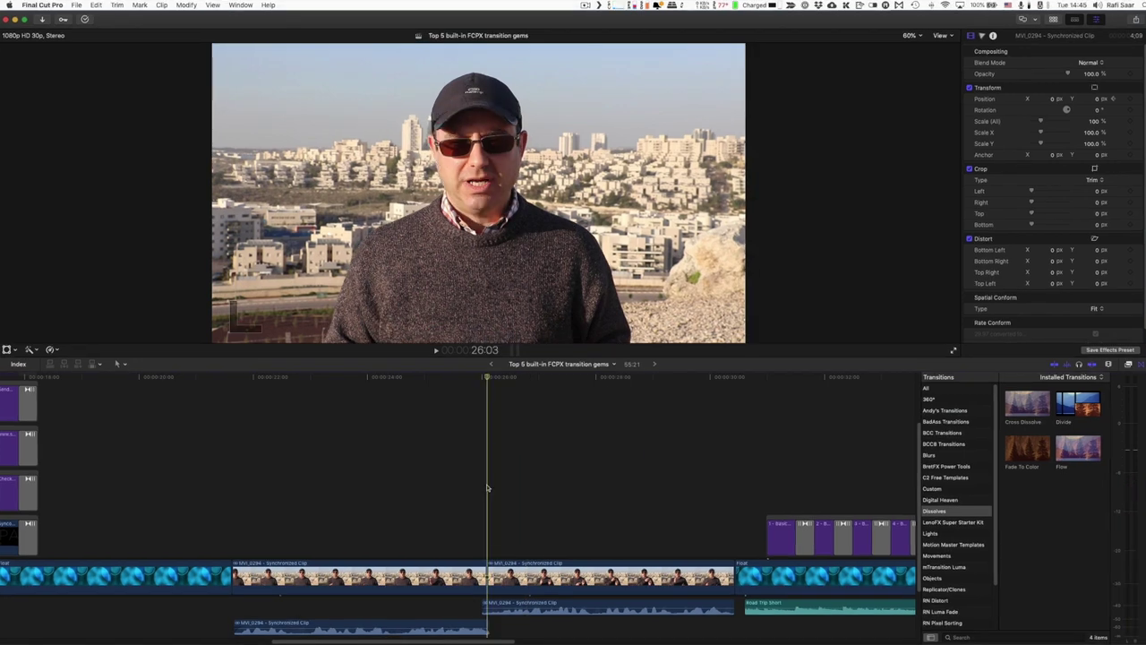
key(super+t)
key(space)
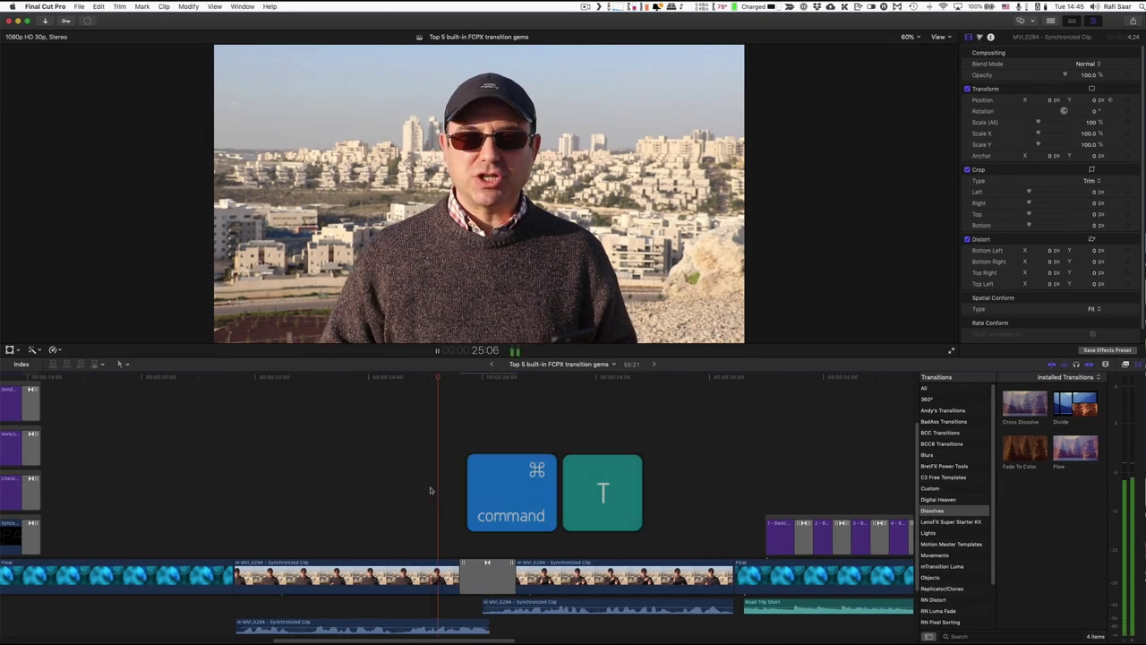
key(space)
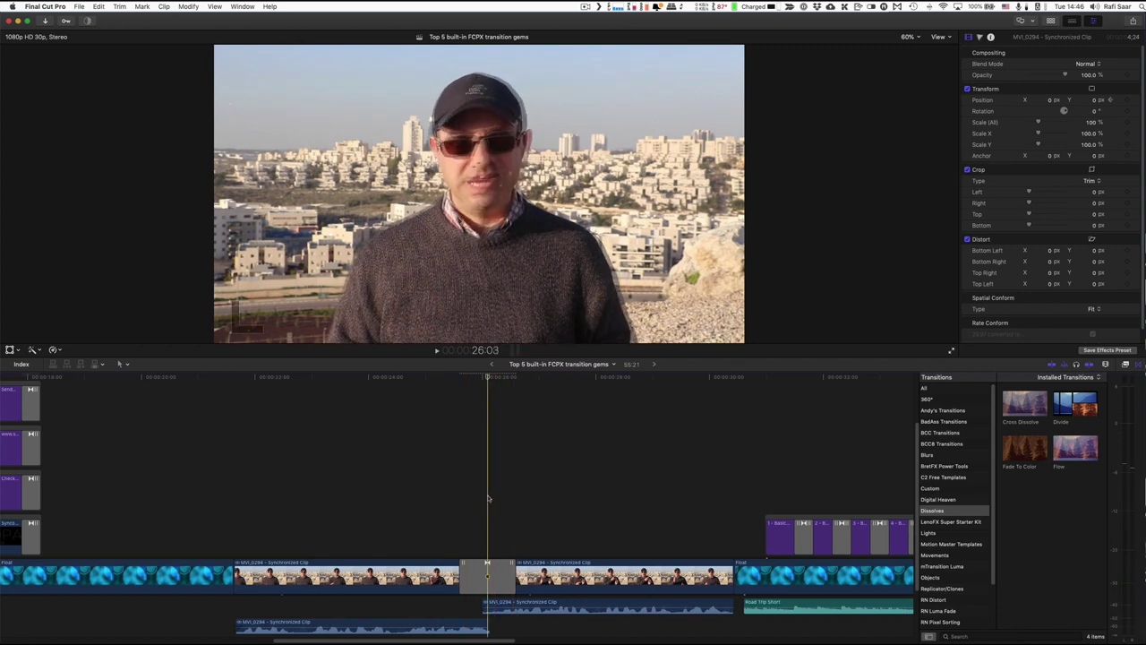
key(super+z)
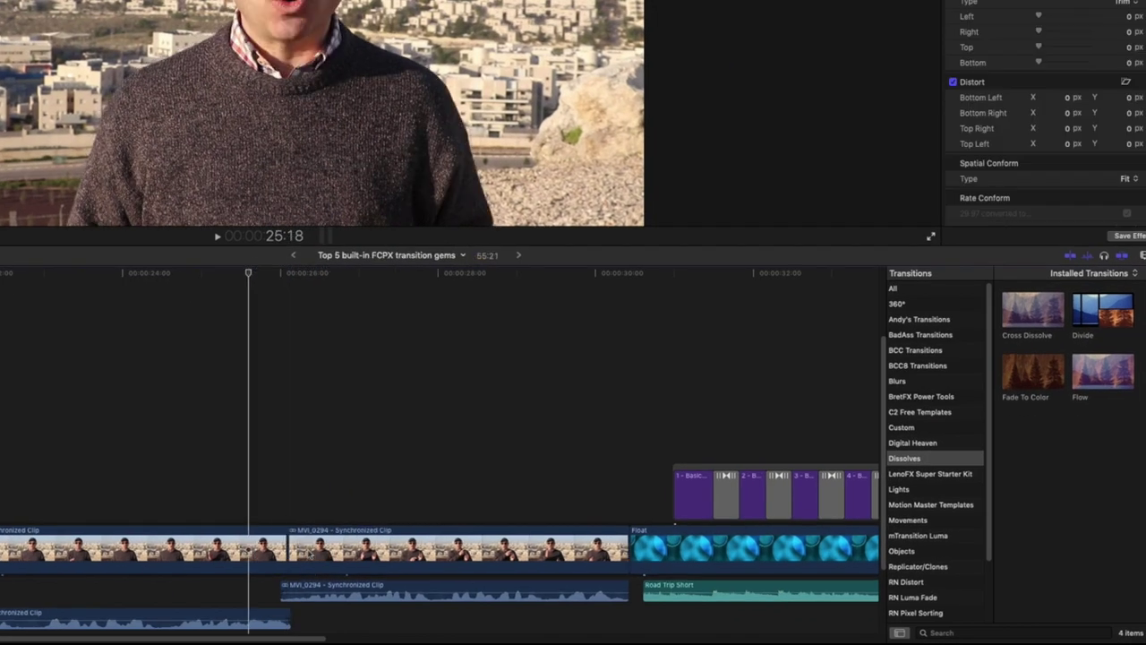
Place the Flow dissolve on the cut between the two MVI_0294 clips and play it back
drag(1096, 378, 288, 546)
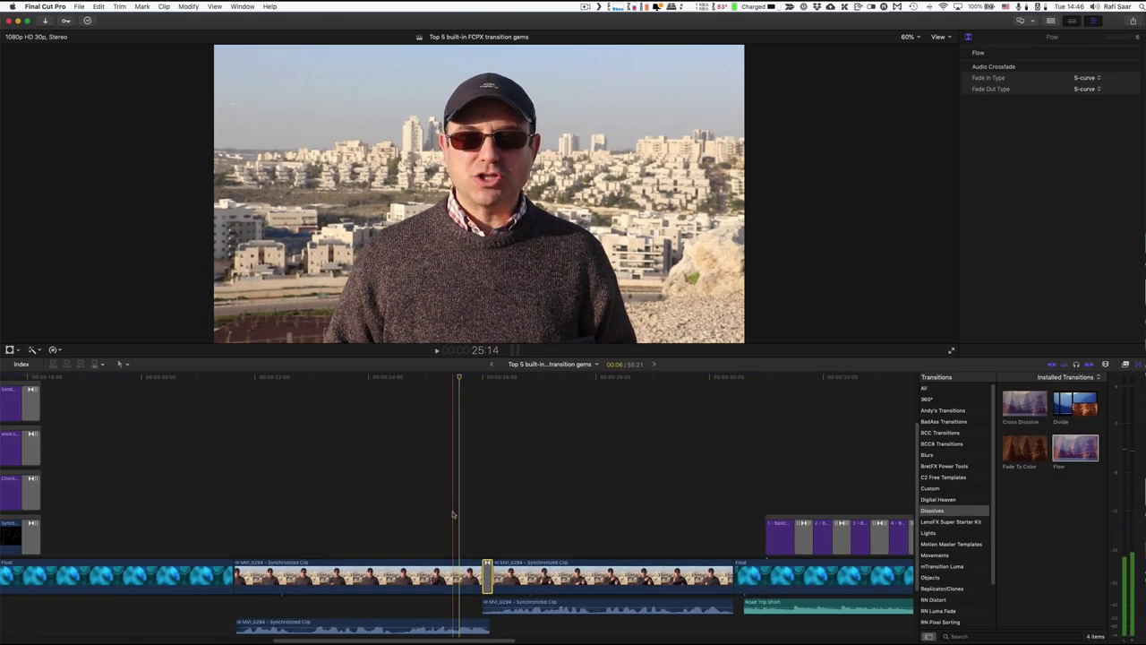
key(space)
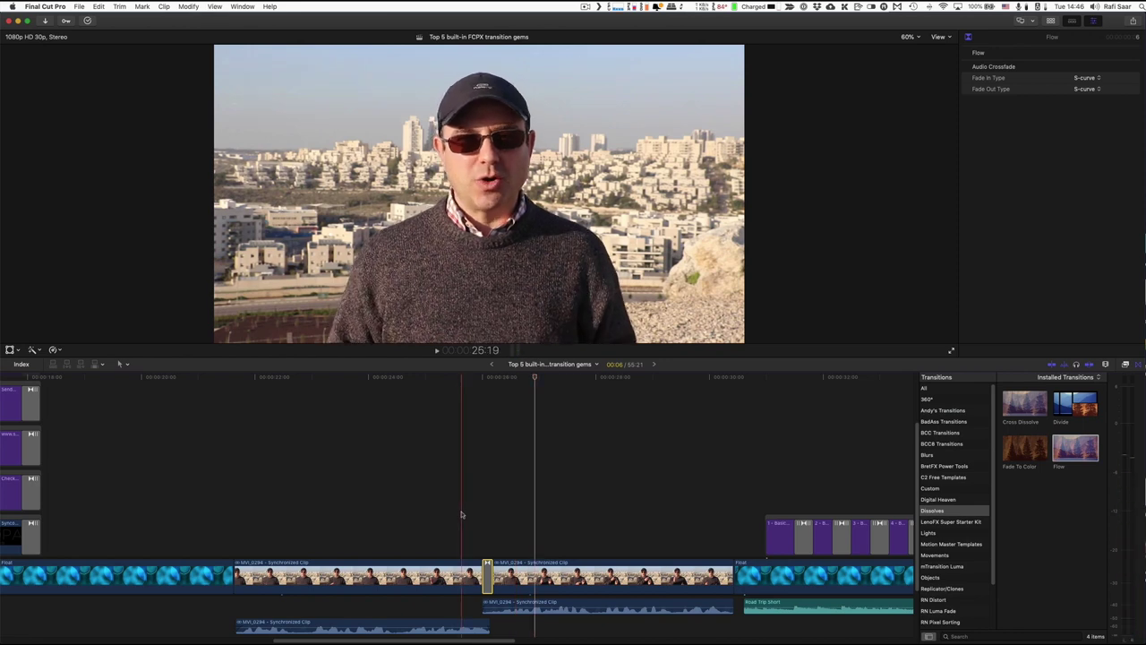
key(space)
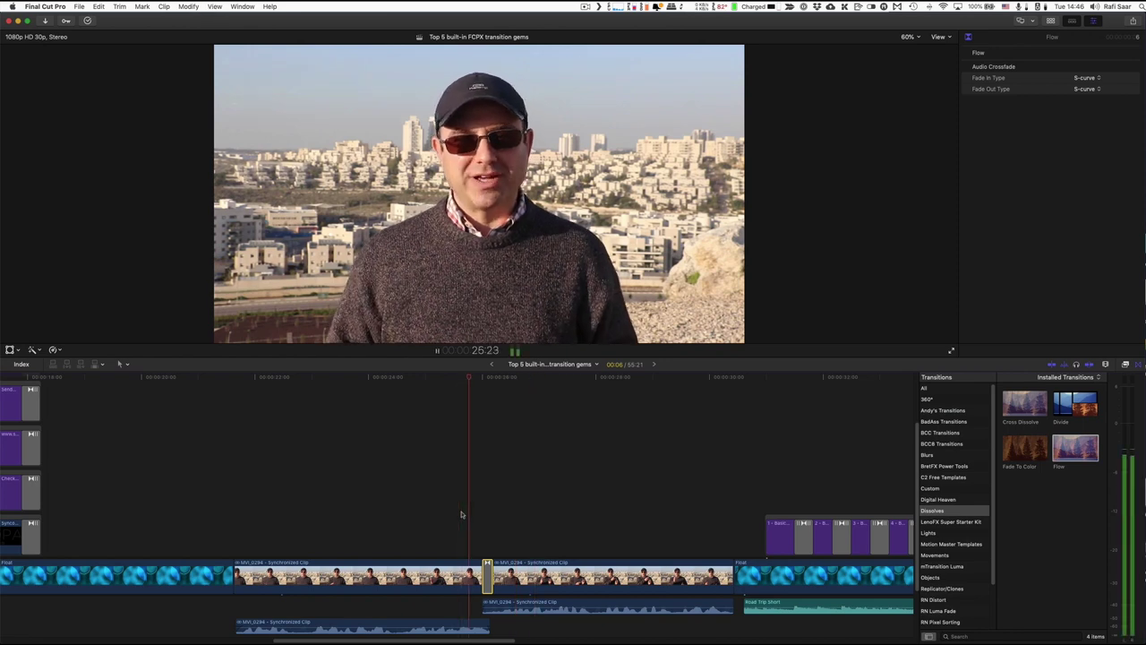
key(space)
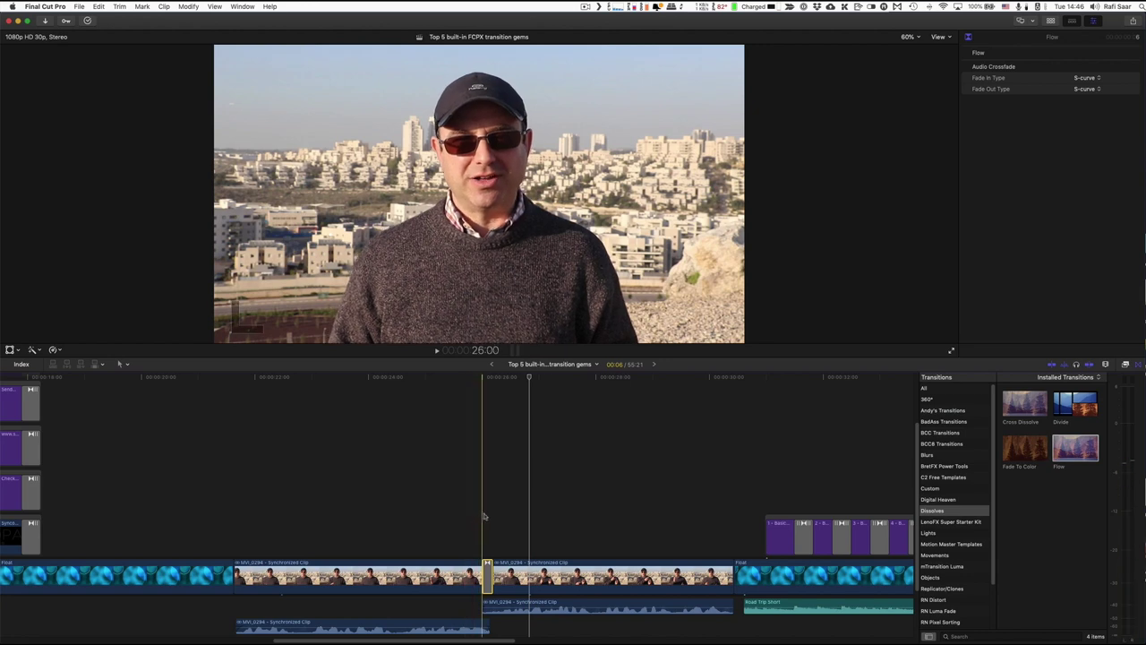
key(space)
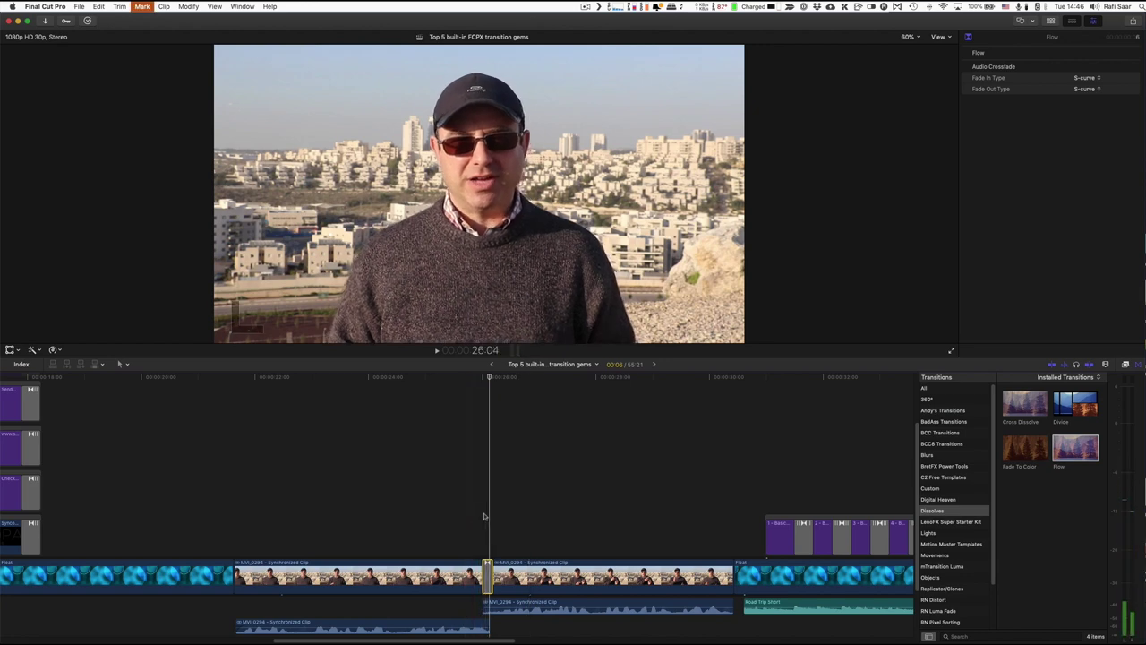
Step back through the Flow transition frame by frame, then replay it from just before the cut
key(Left)
key(Left)
key(Left)
key(Left)
key(Left)
key(Left)
key(Left)
key(Left)
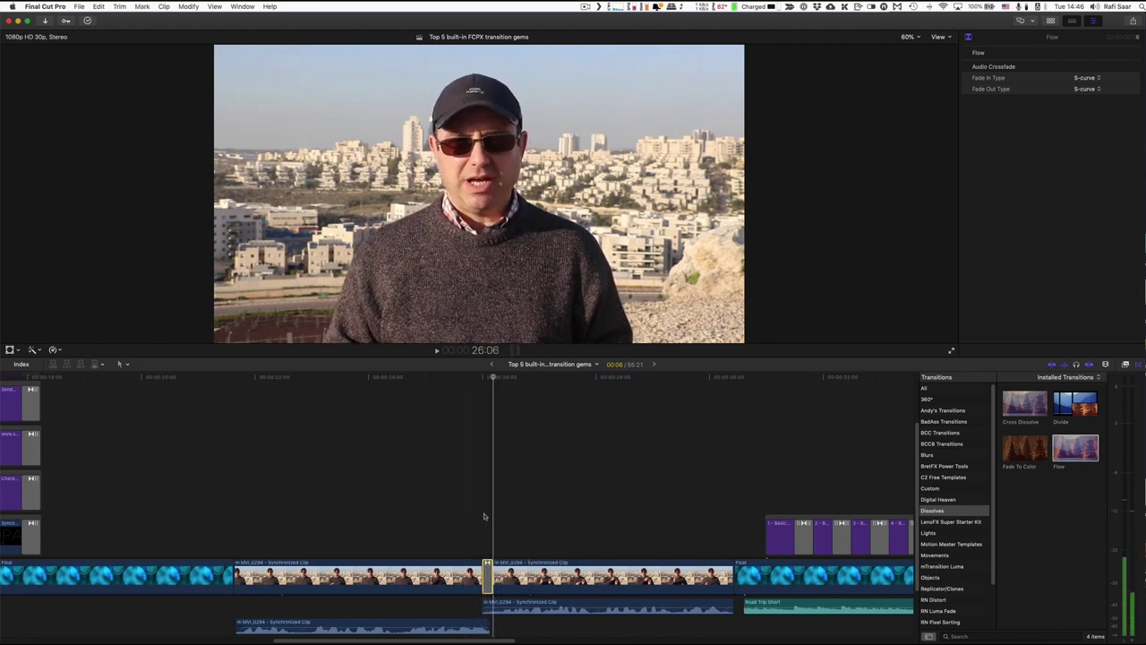
key(Left)
key(Left)
key(Left)
key(Left)
key(Left)
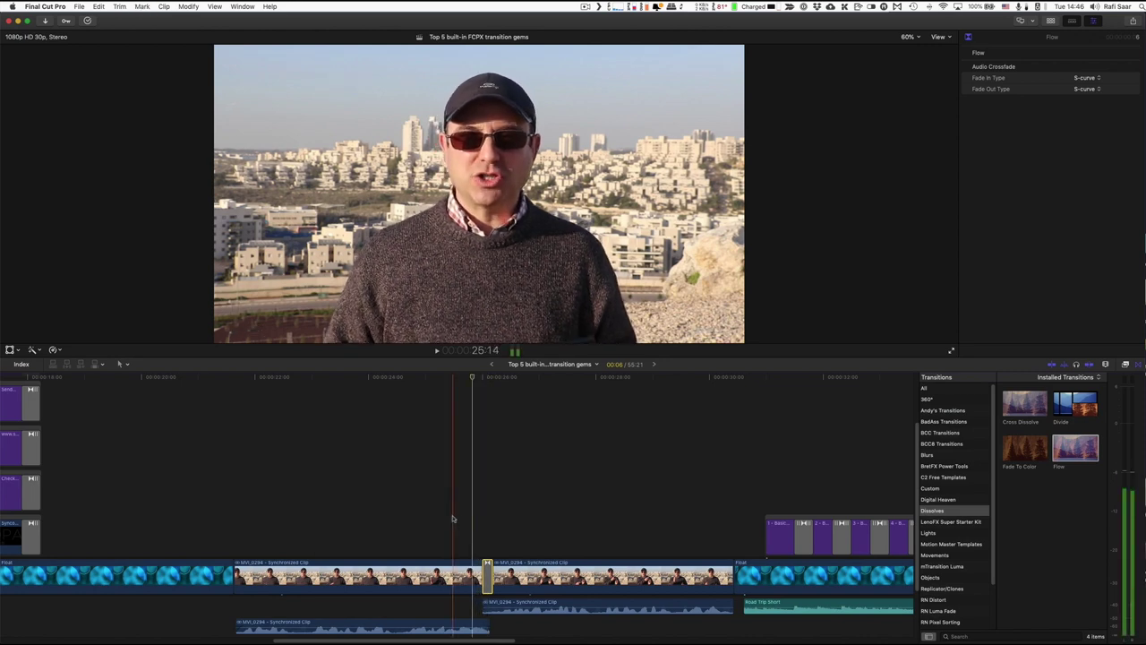
click(453, 518)
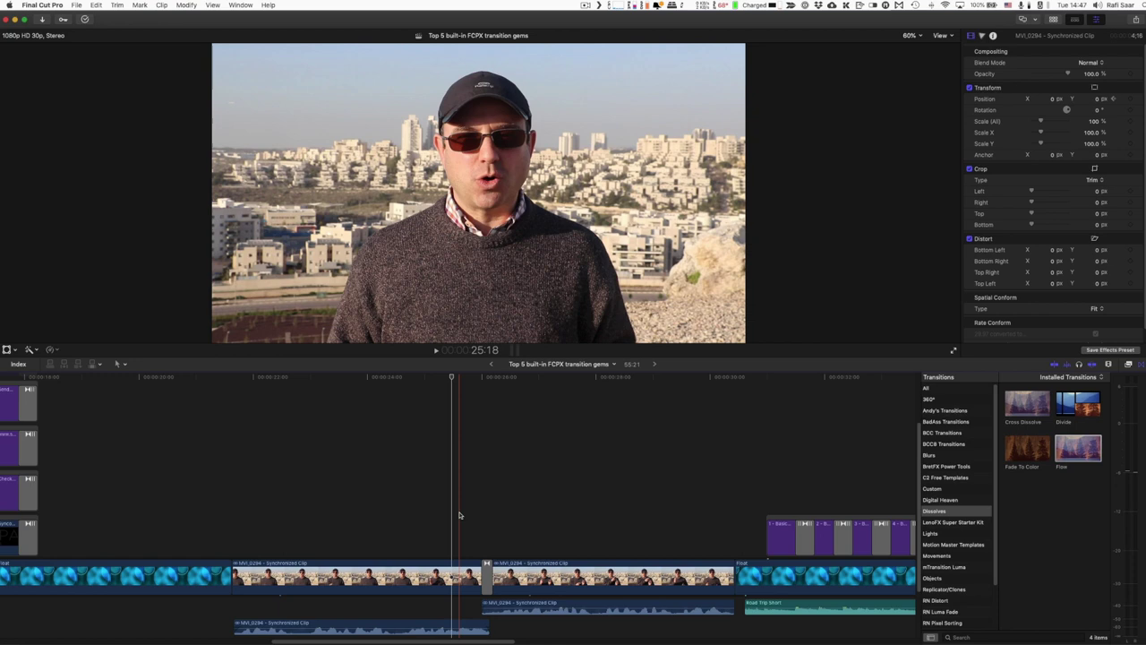
click(460, 513)
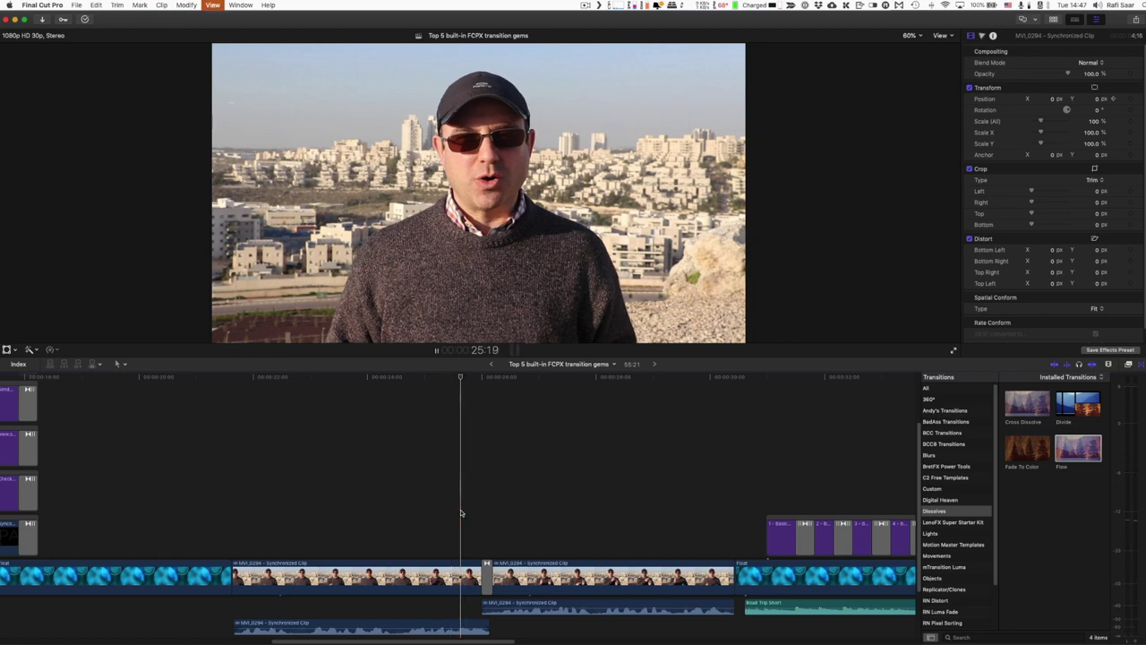
key(space)
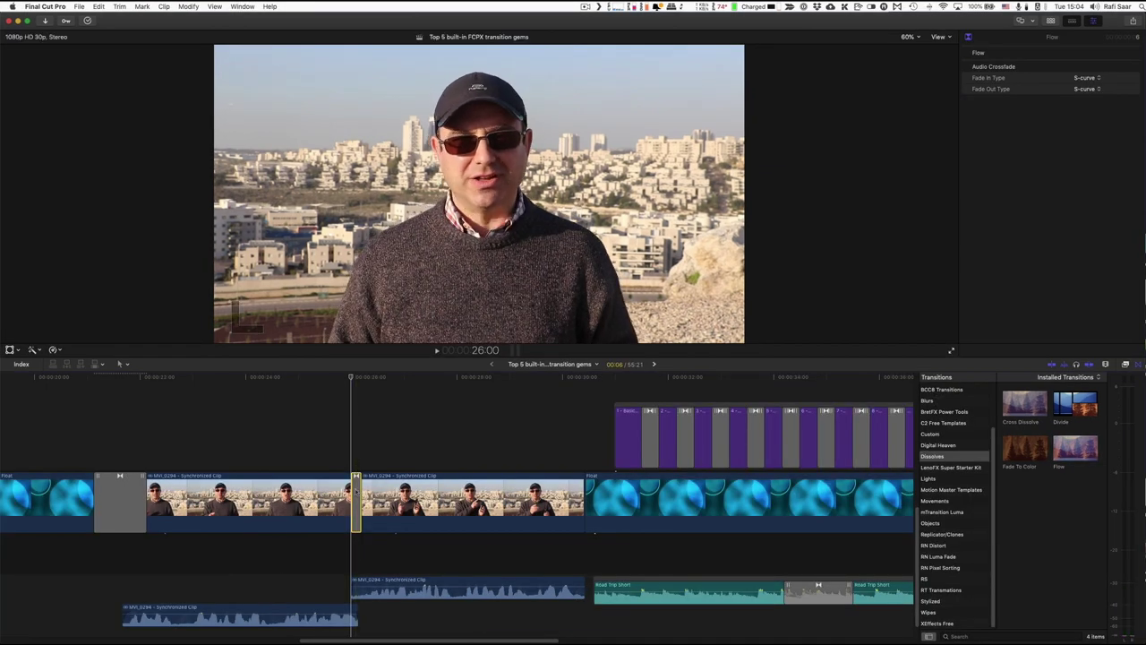
Render the Flow transition at the talking-head cut with Control-R, then deselect it
key(ctrl+r)
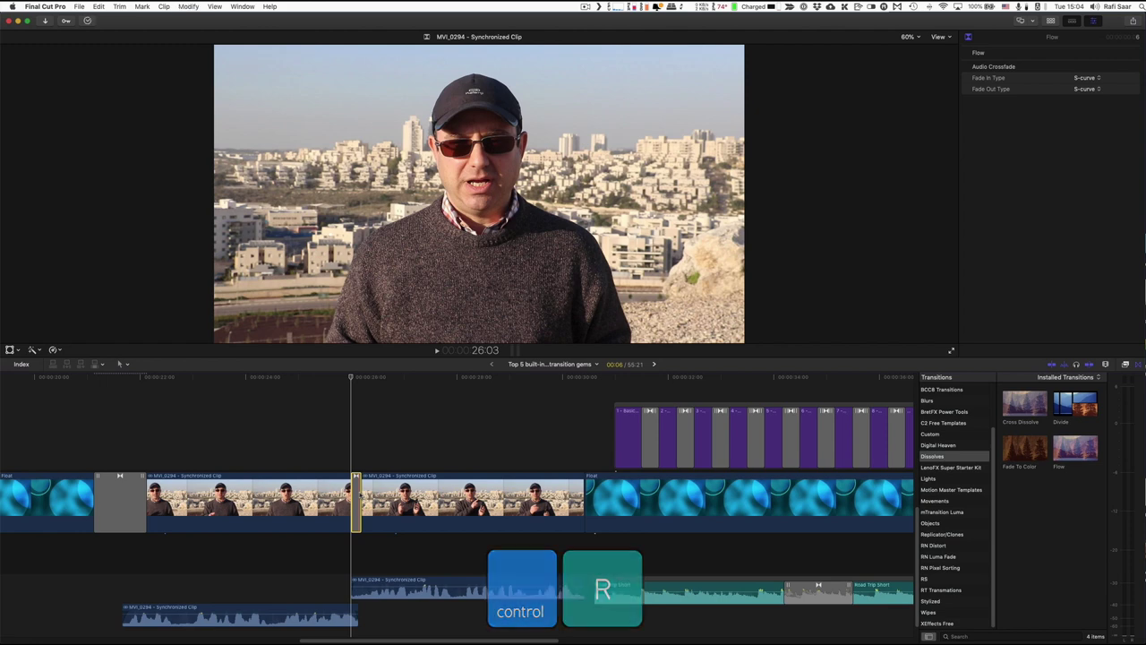
click(352, 445)
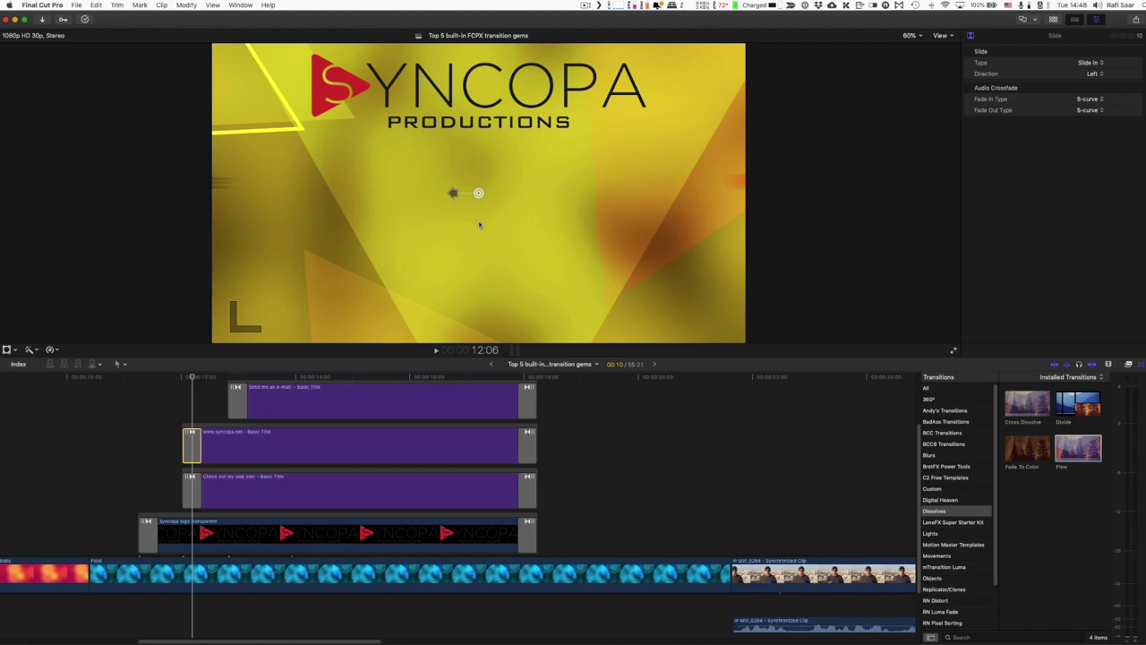
Drop the Circle wipe from Wipes onto the cut from the gold background into the talking-head clip
scroll(637, 414, right, 5)
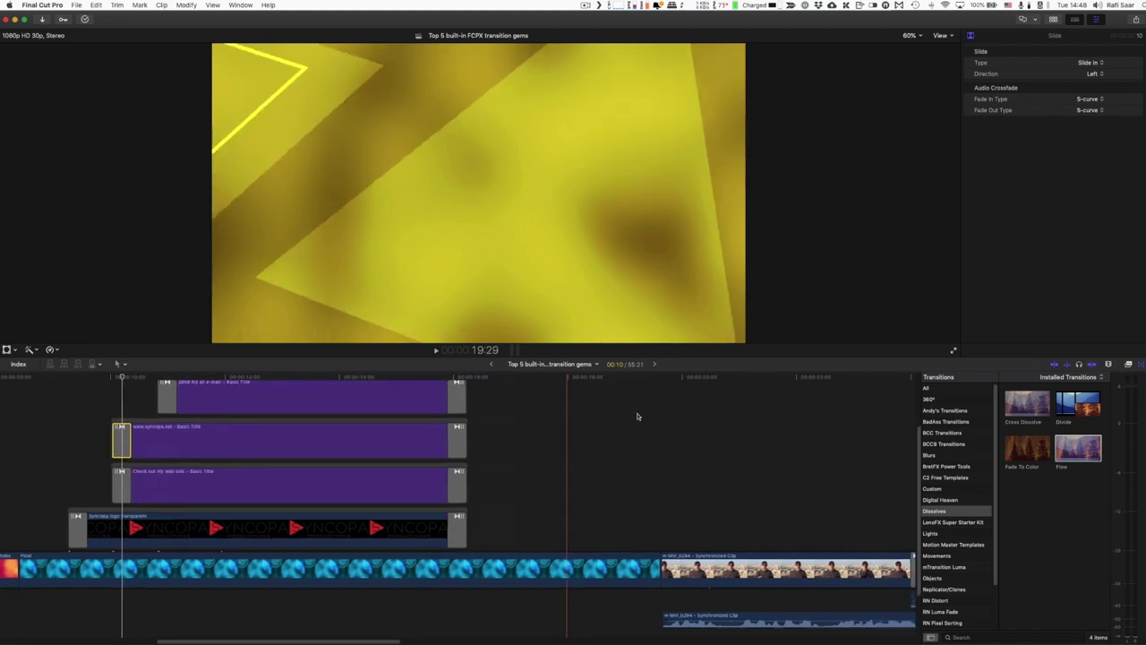
scroll(947, 524, down, 3)
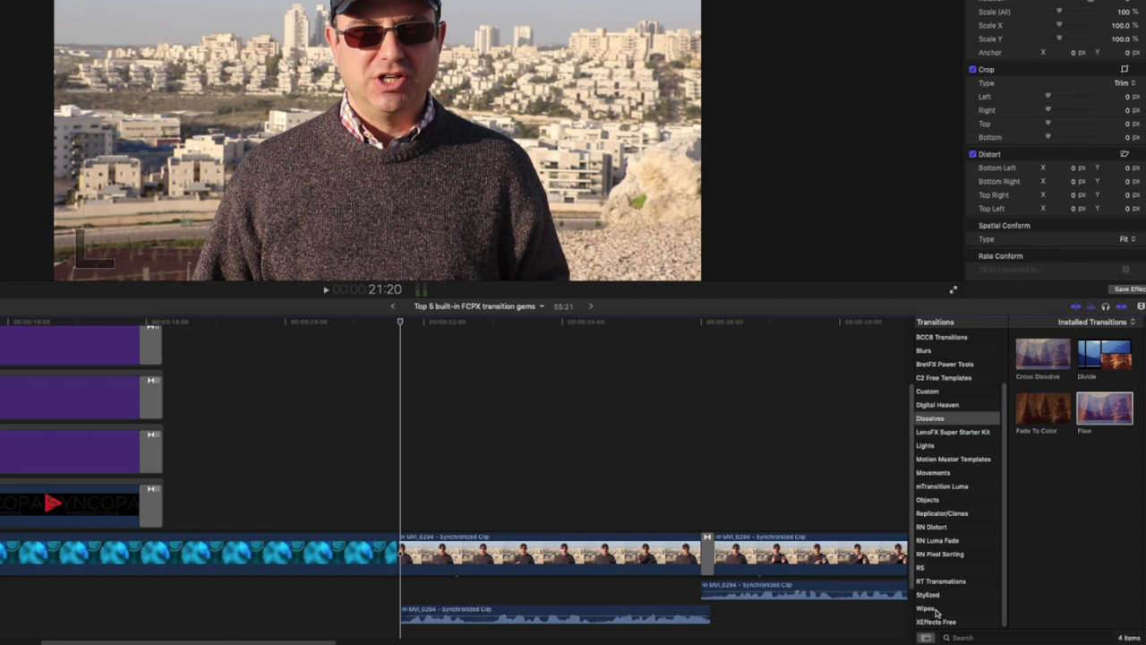
click(931, 610)
drag(1059, 465, 407, 551)
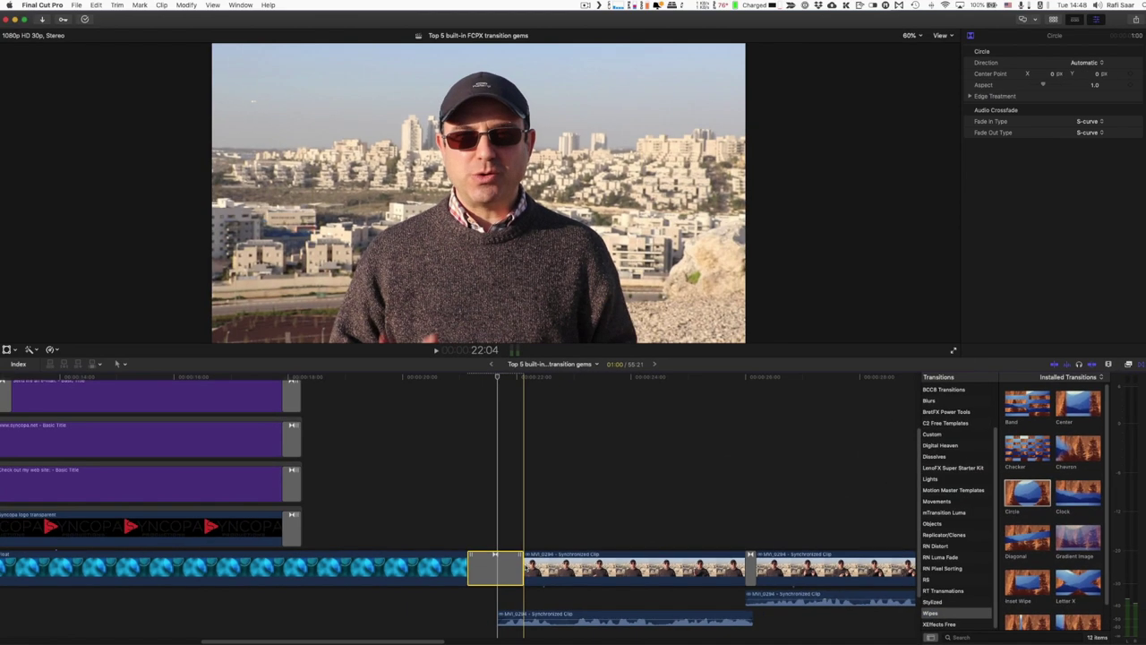
Select the Circle wipe and shift its centre toward the upper right in the viewer
click(487, 520)
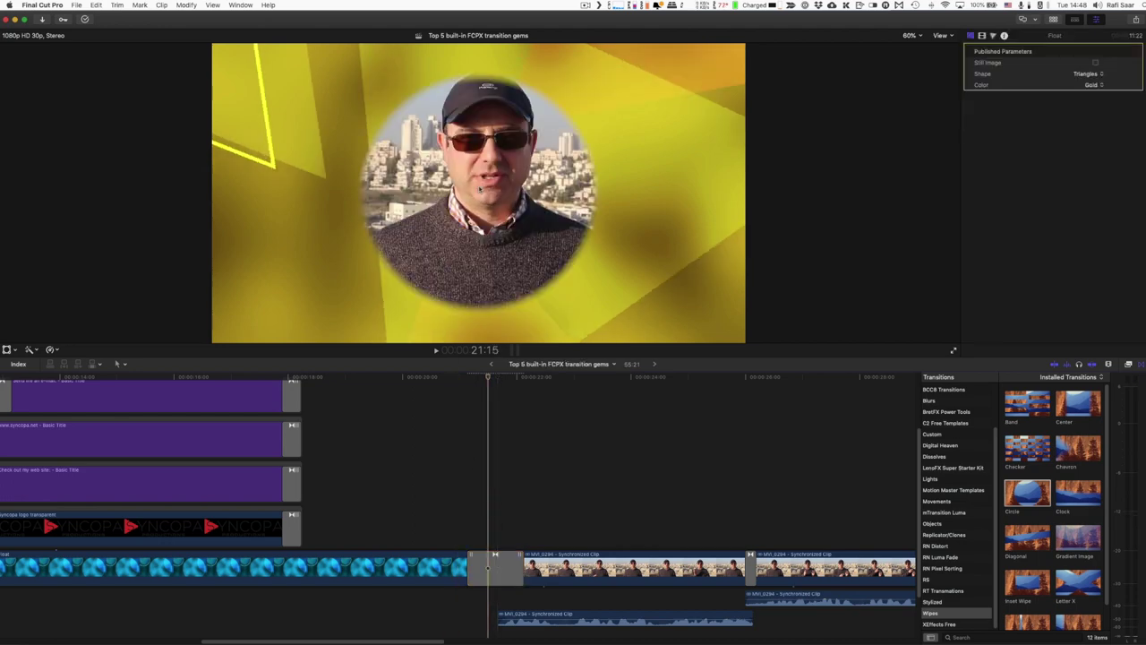
click(495, 569)
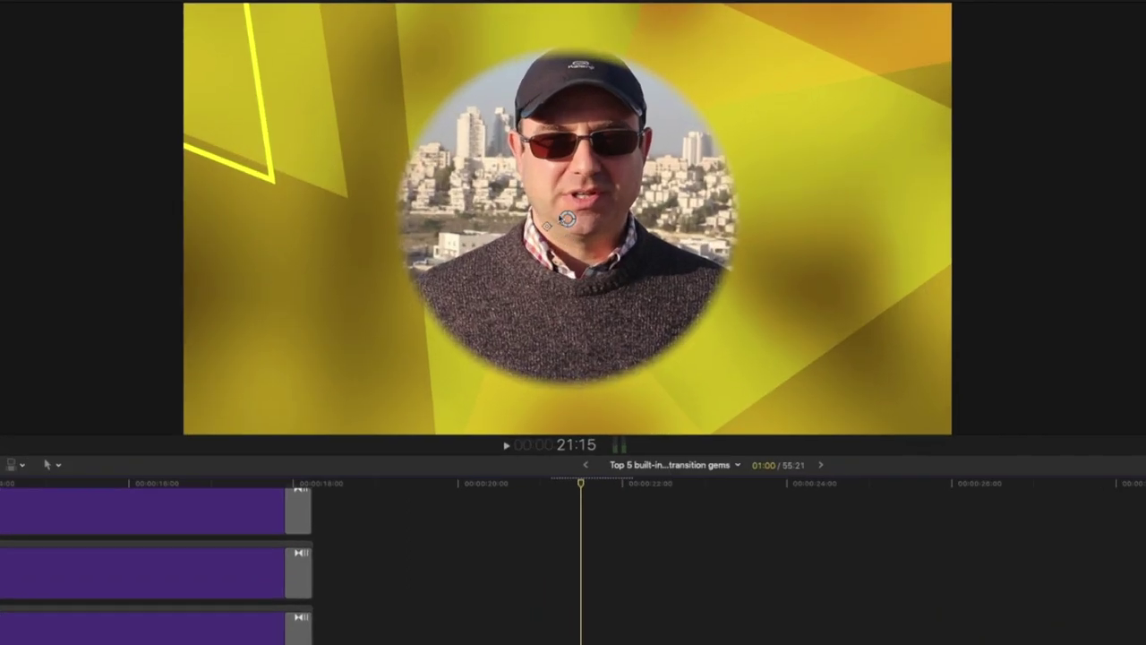
drag(568, 221, 585, 175)
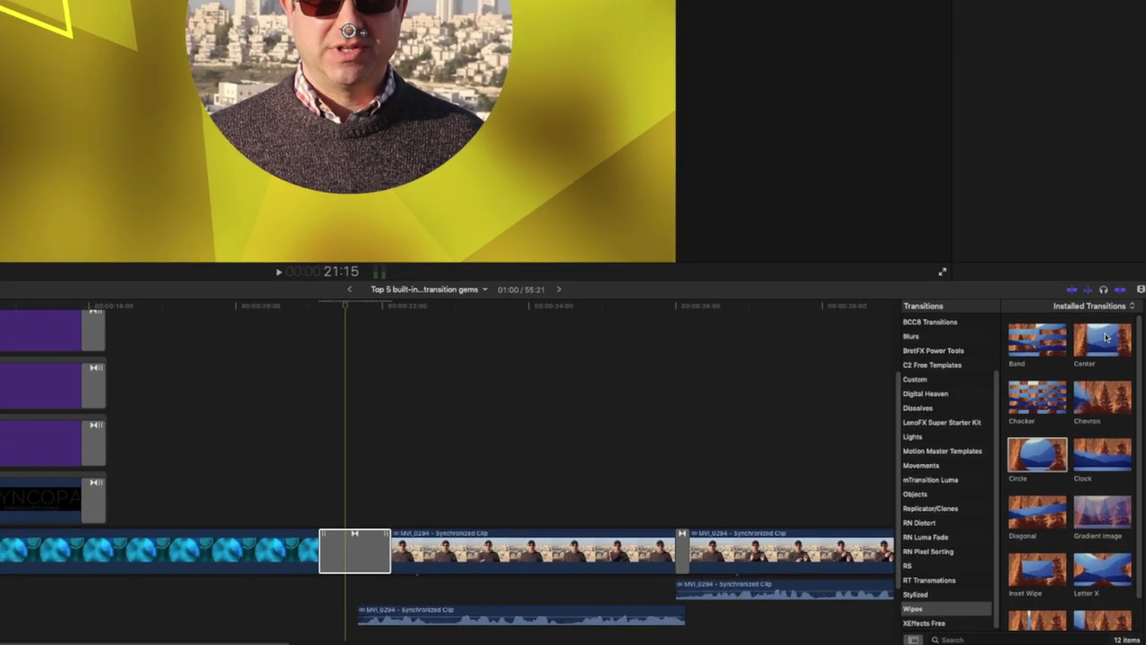
Drop a Center wipe onto the talking-head clip boundary and rotate its angle
drag(1078, 403, 513, 558)
drag(377, 536, 374, 538)
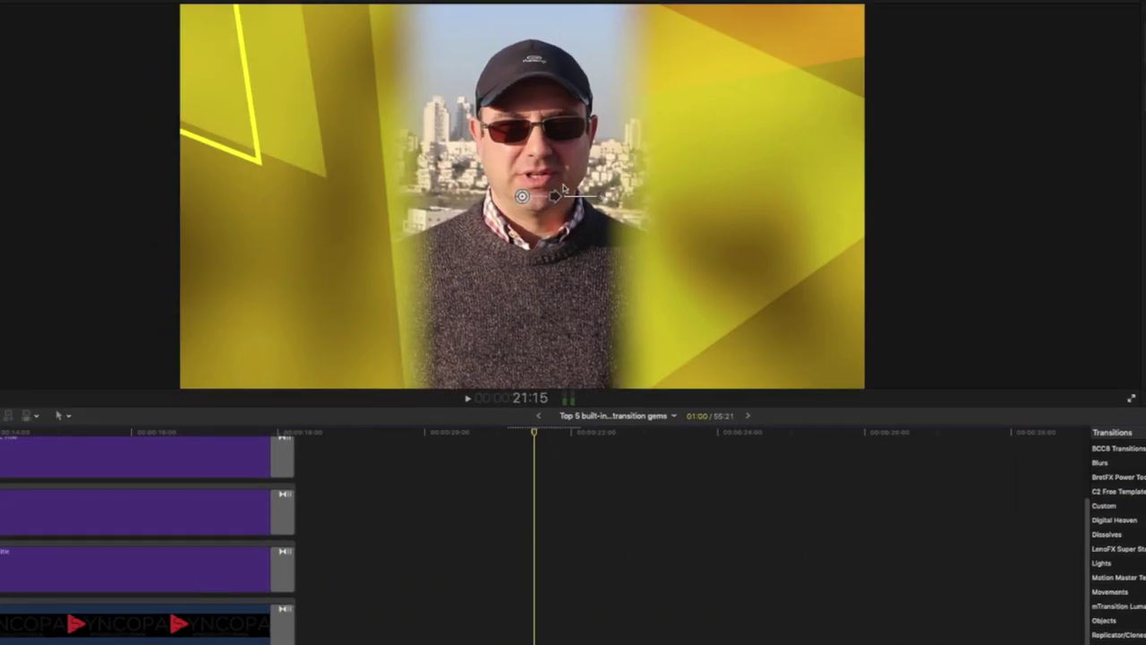
drag(555, 201, 559, 156)
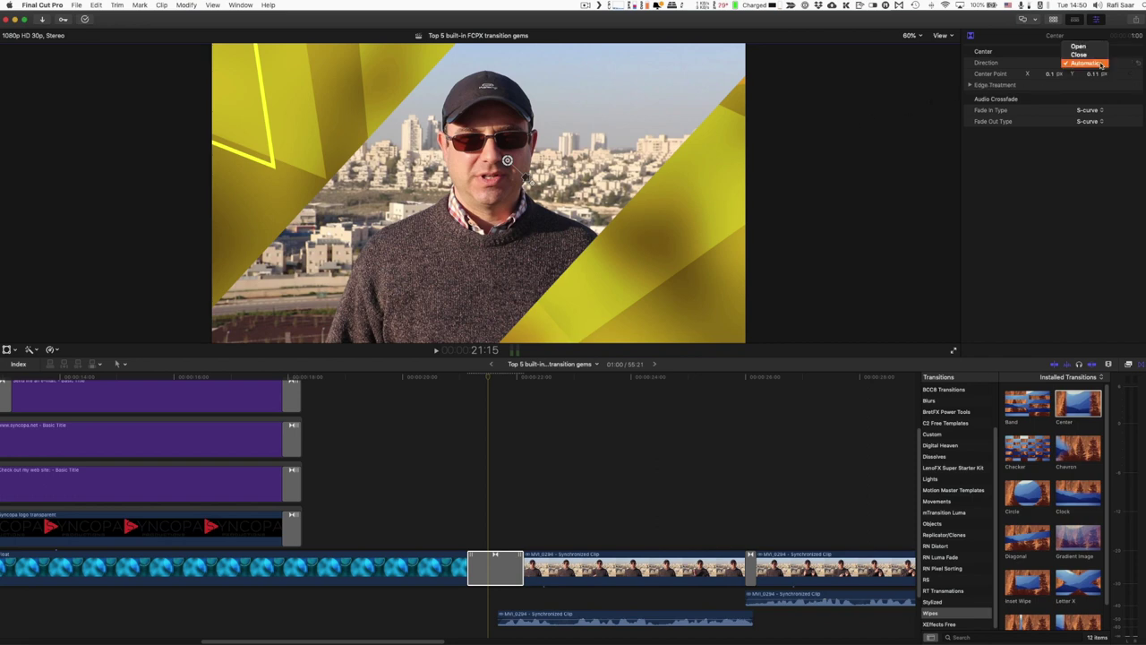
Set the Center wipe's Direction to Close and preview it
click(1100, 55)
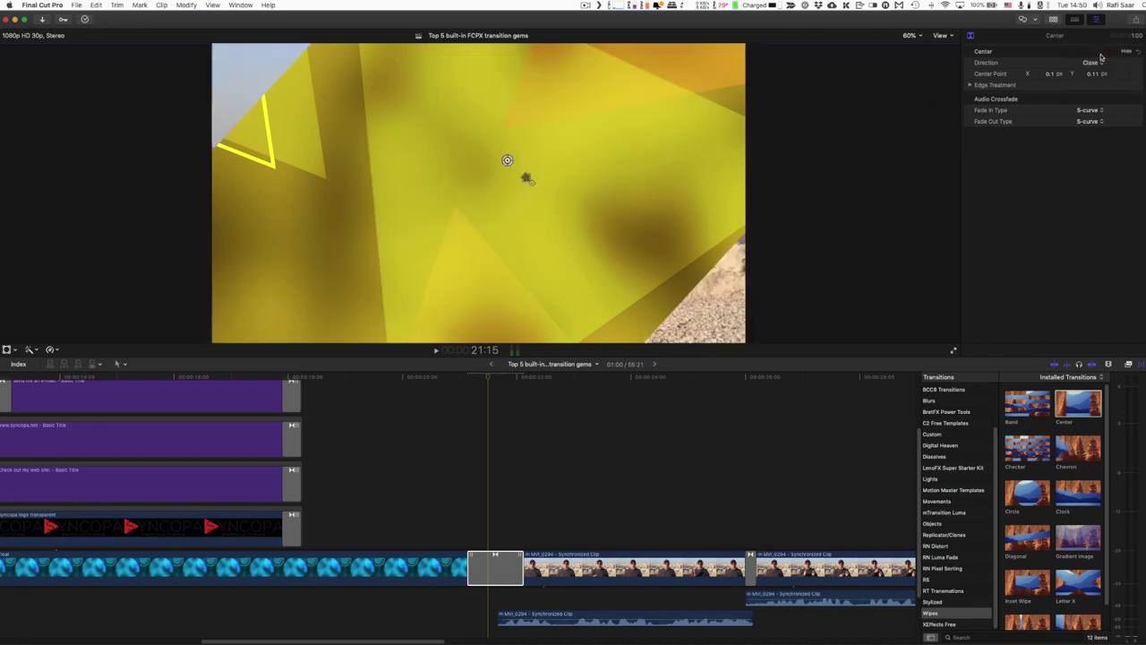
key(space)
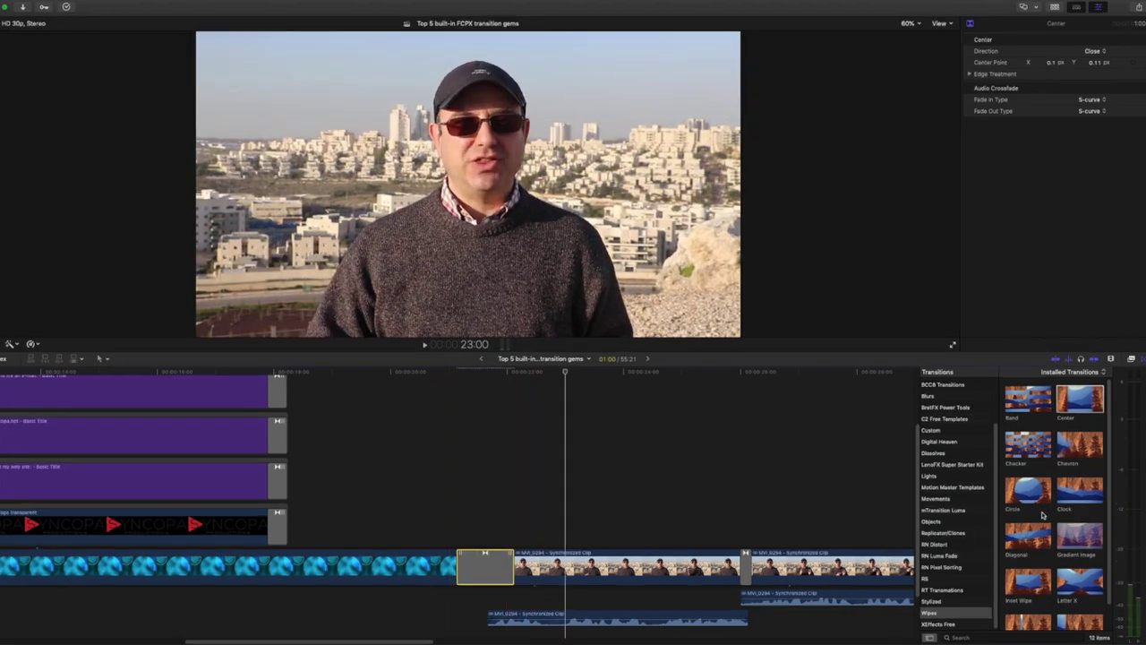
key(space)
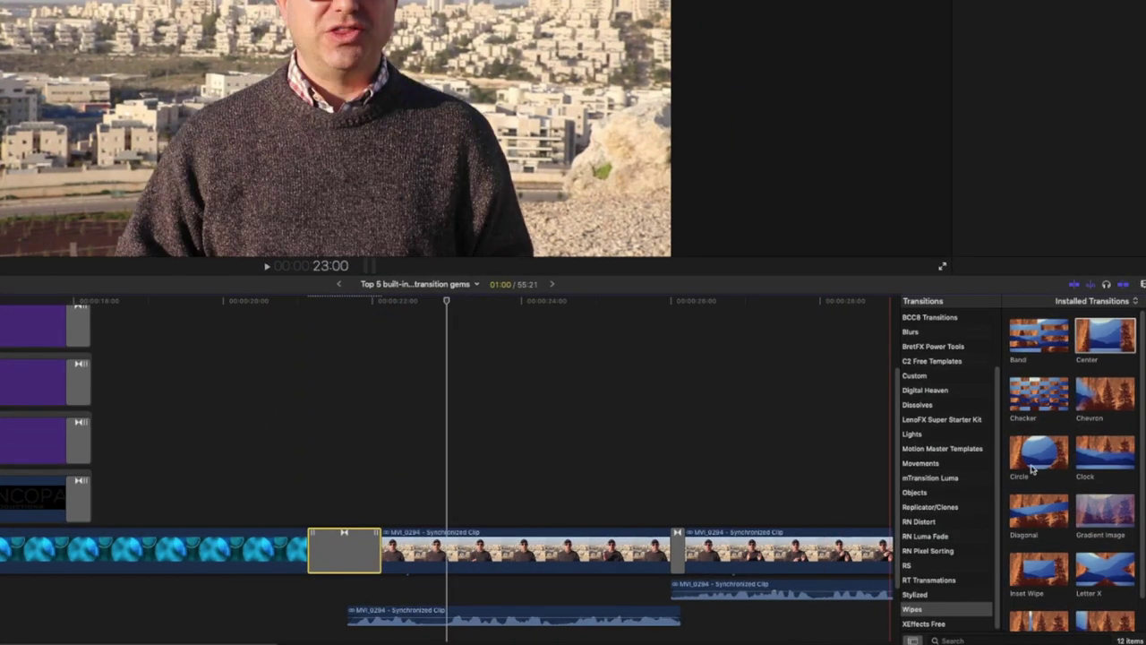
Replace it with a Clock wipe, adjust its starting angle, and set Direction to Counterclockwise
drag(1113, 463, 338, 526)
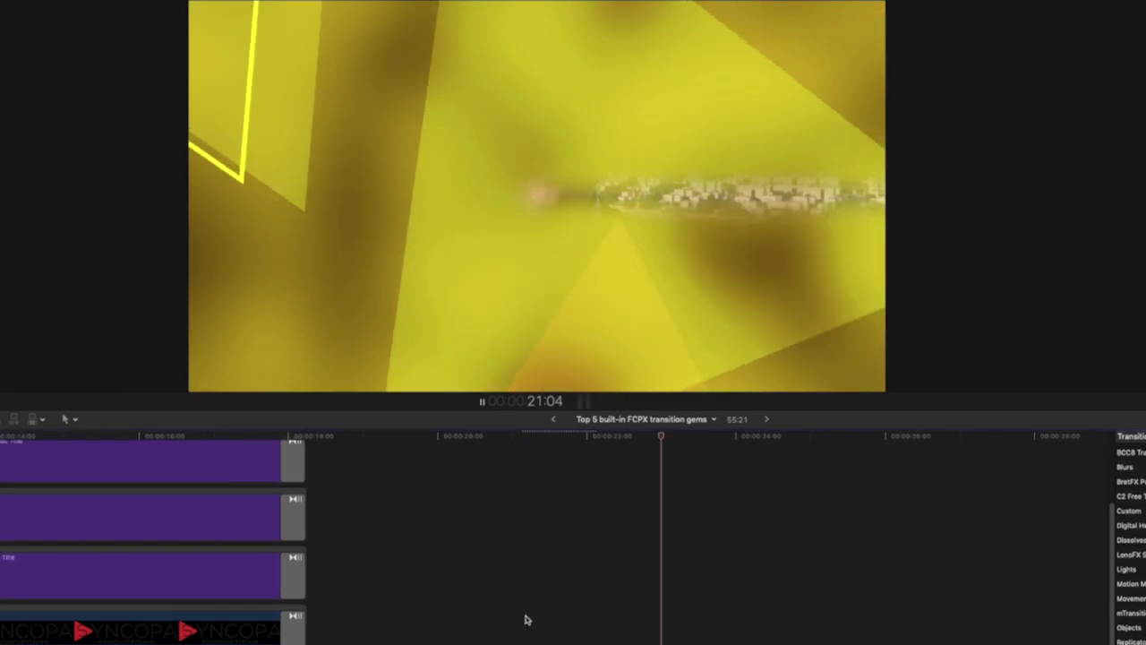
key(space)
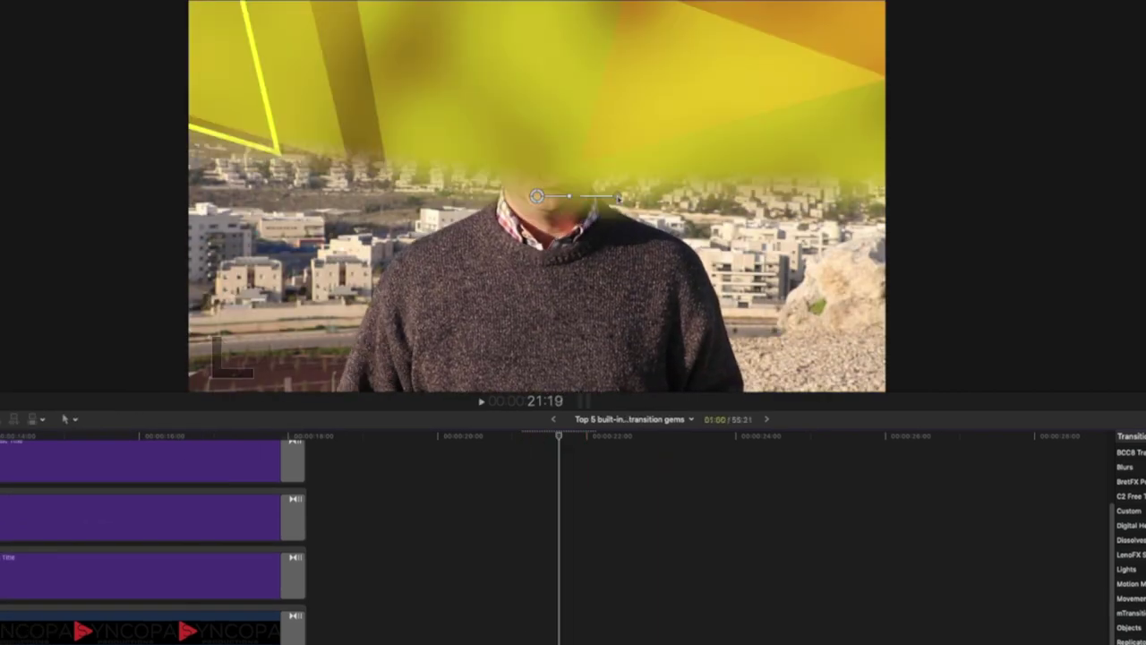
drag(618, 198, 593, 159)
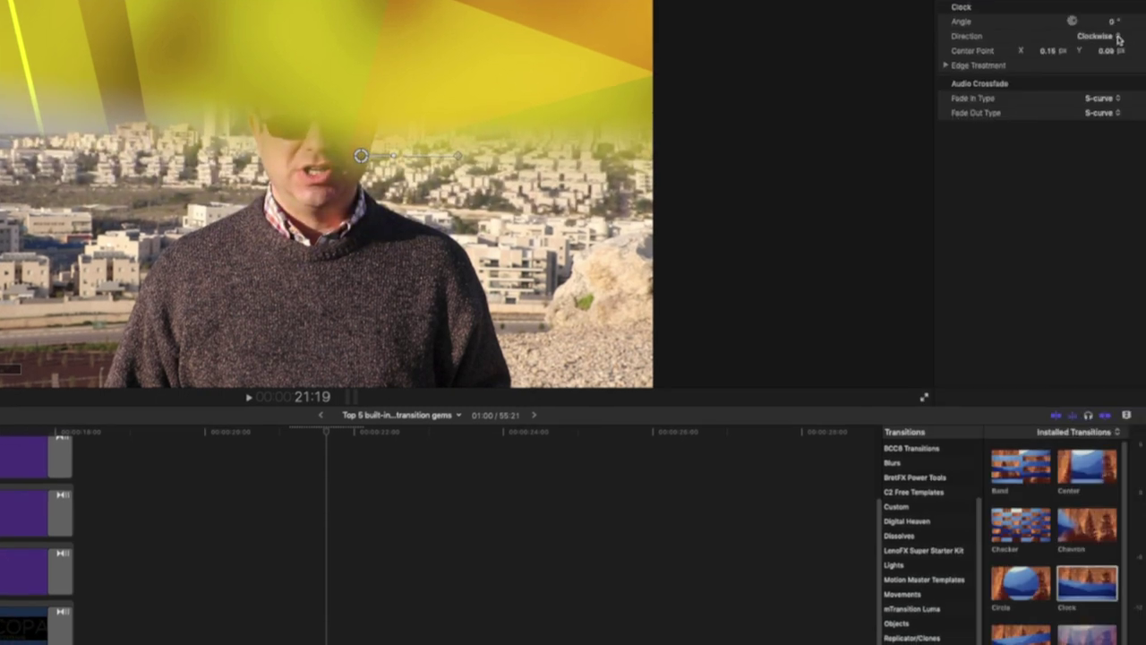
click(1118, 37)
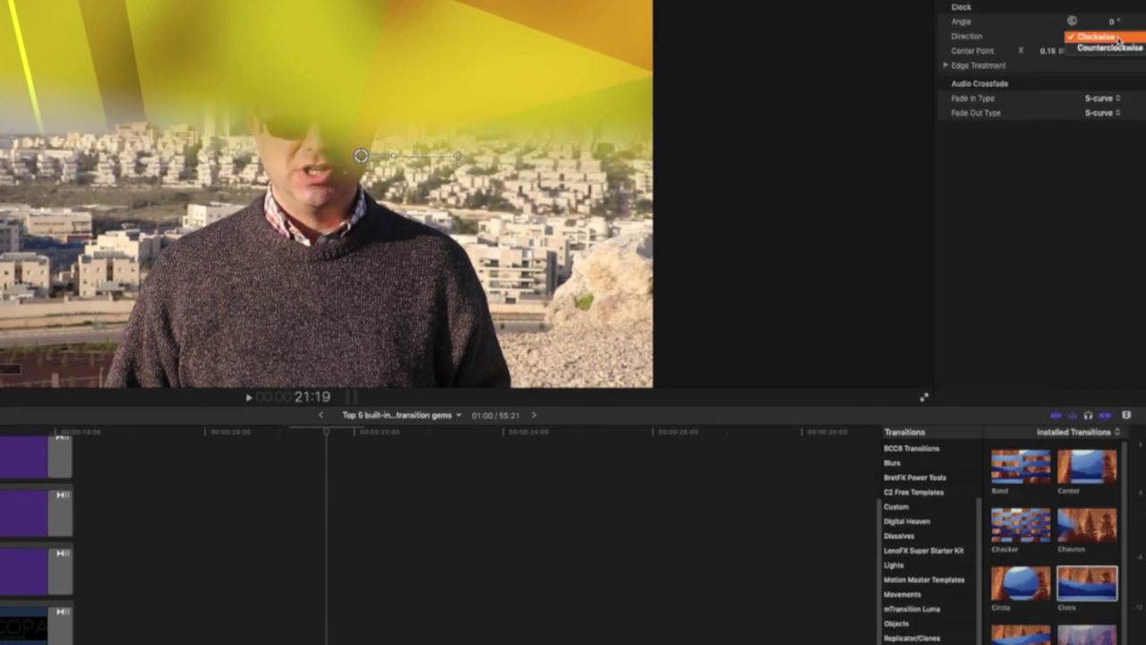
click(1115, 49)
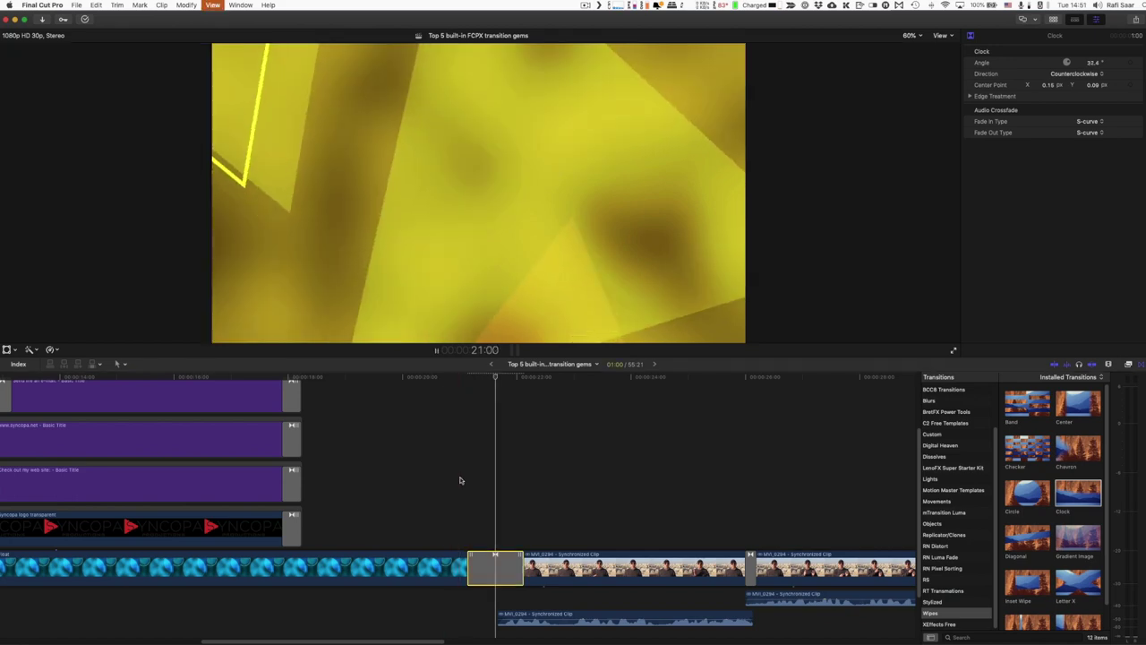
Set the Directional blur on the Syncopa logo clip to a 334.5° angle and preview it
key(space)
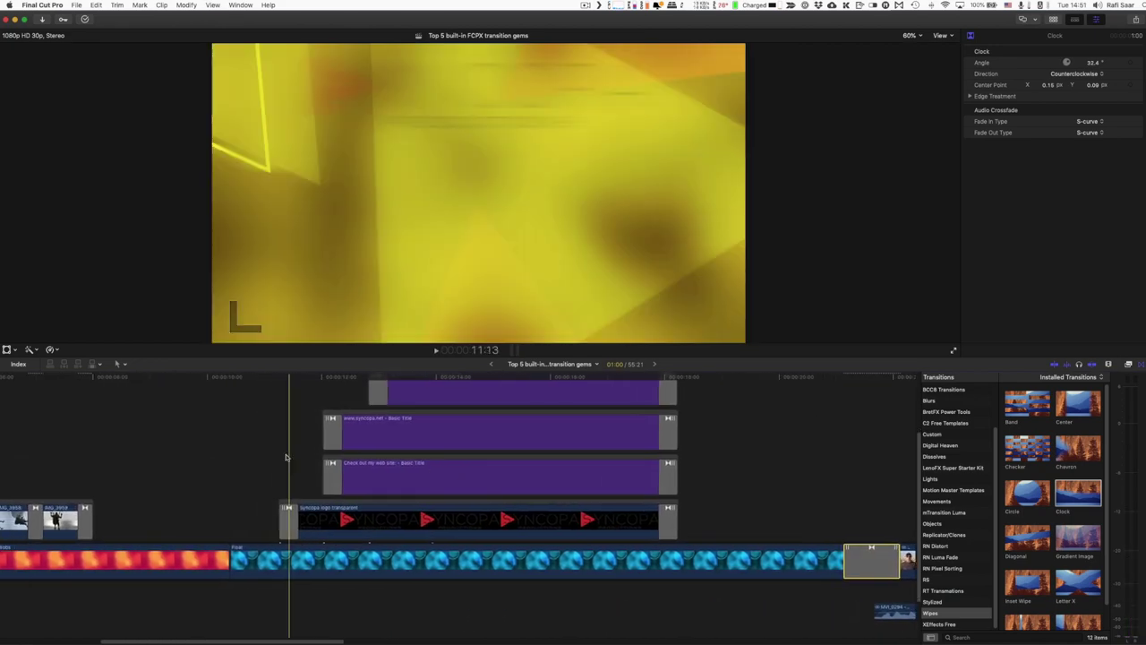
click(289, 517)
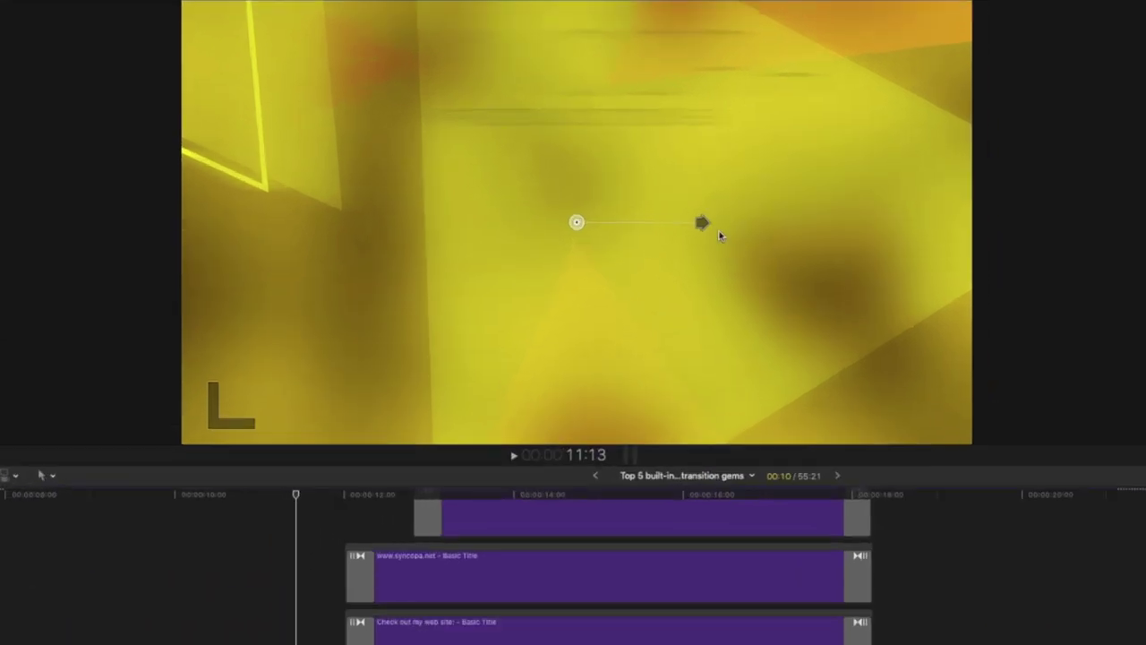
drag(702, 222, 704, 285)
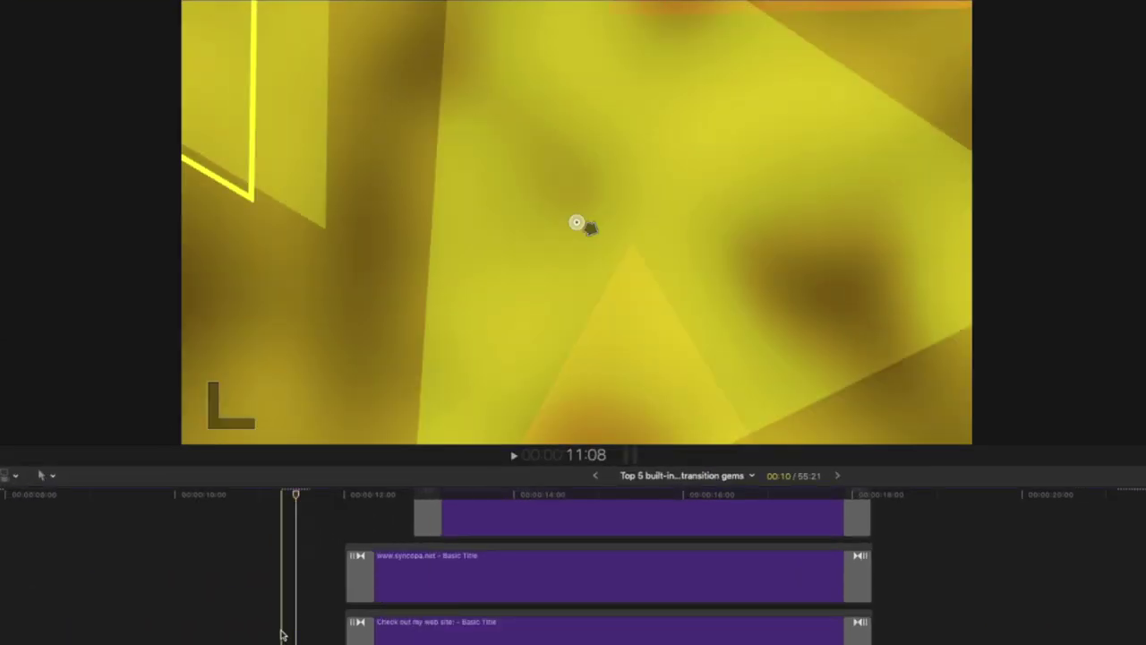
key(space)
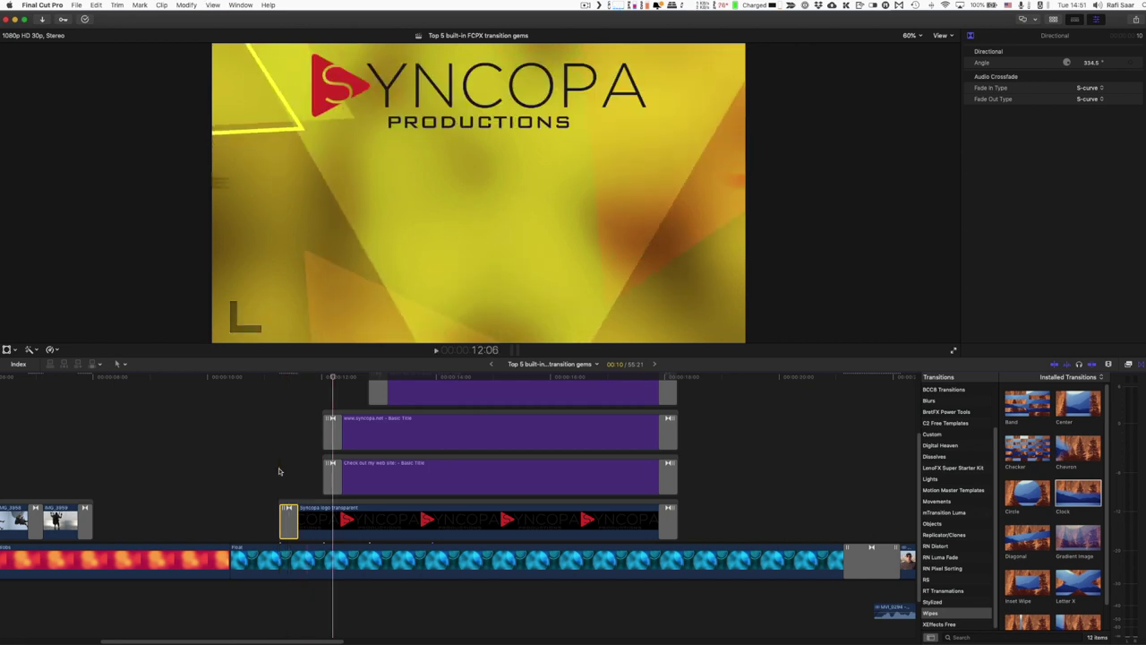
scroll(279, 471, right, 5)
scroll(278, 471, right, 10)
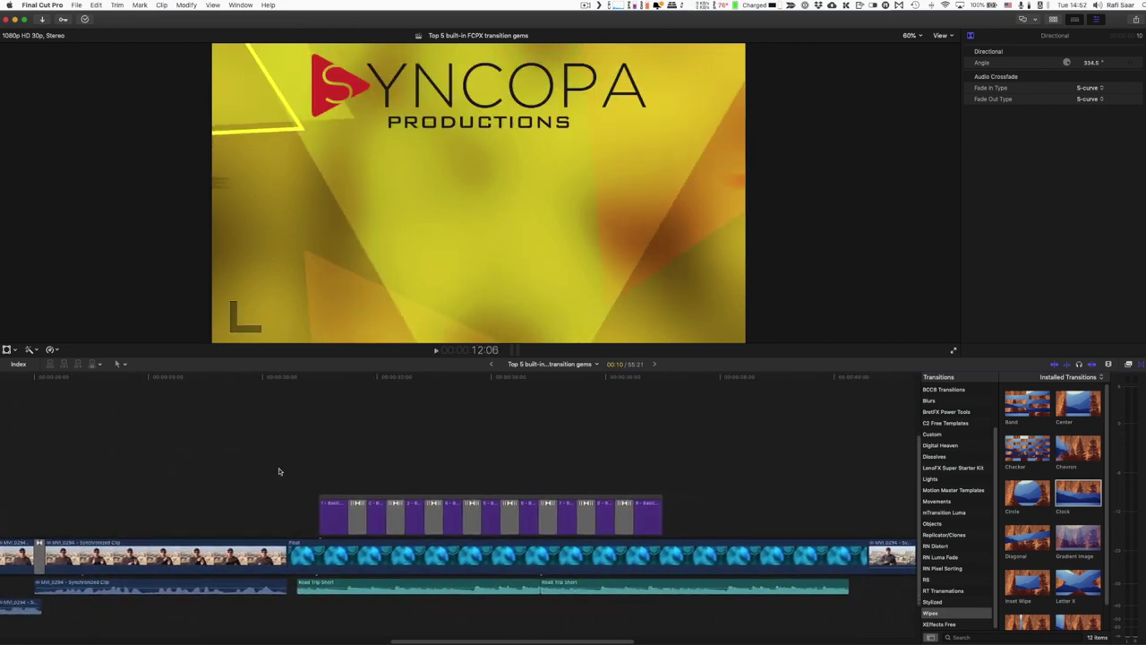
click(354, 509)
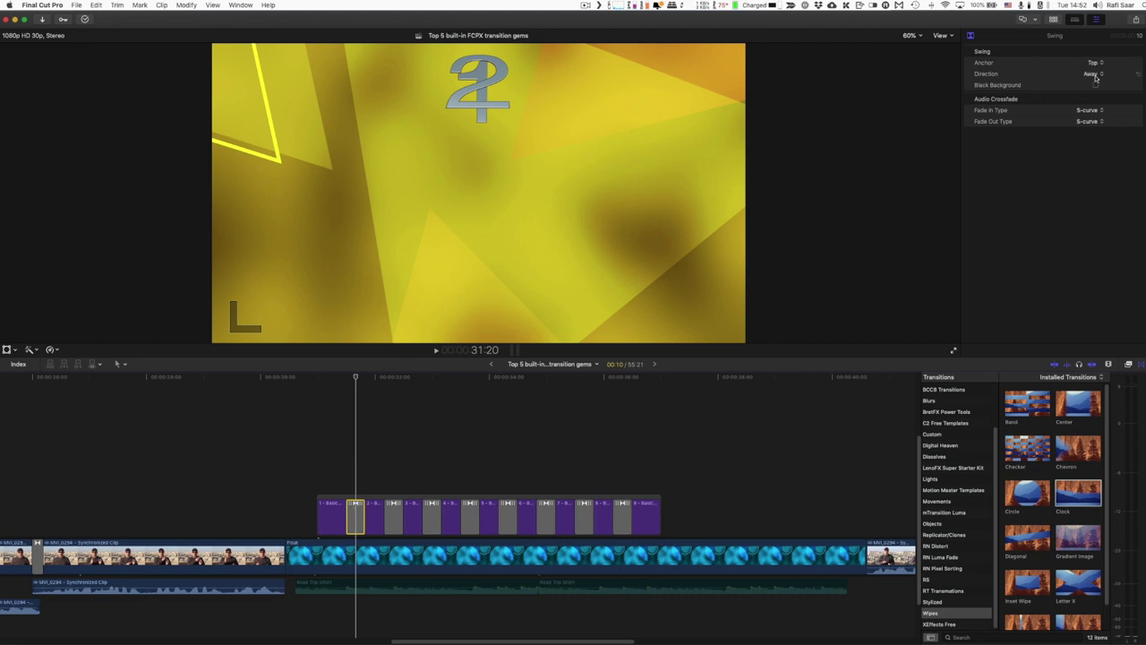
click(340, 473)
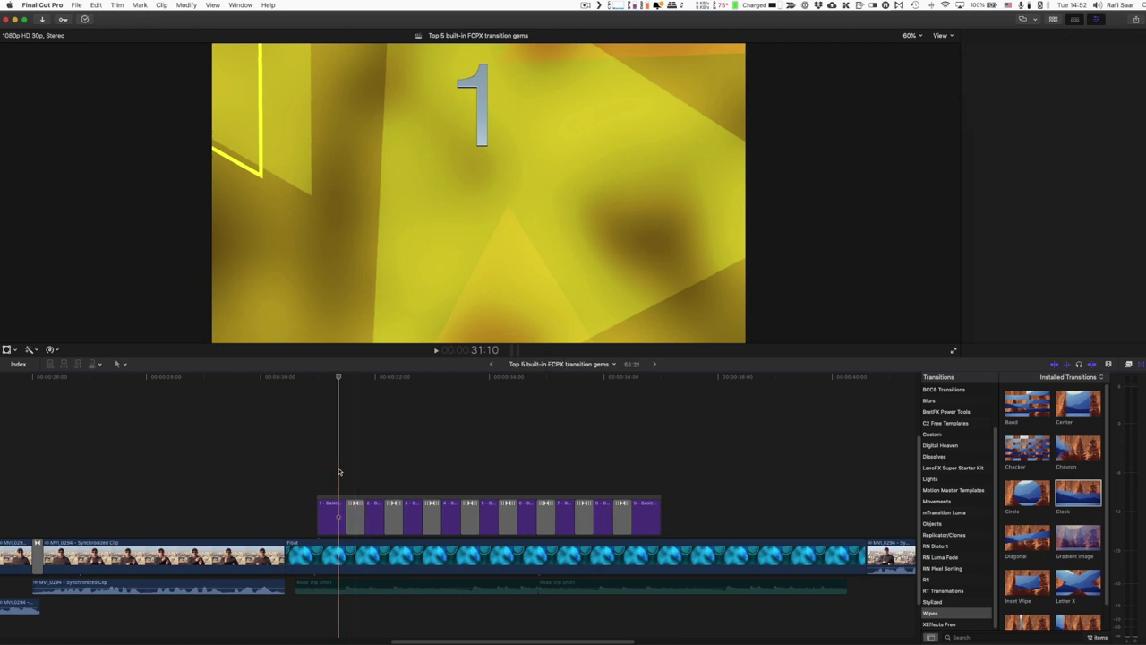
key(space)
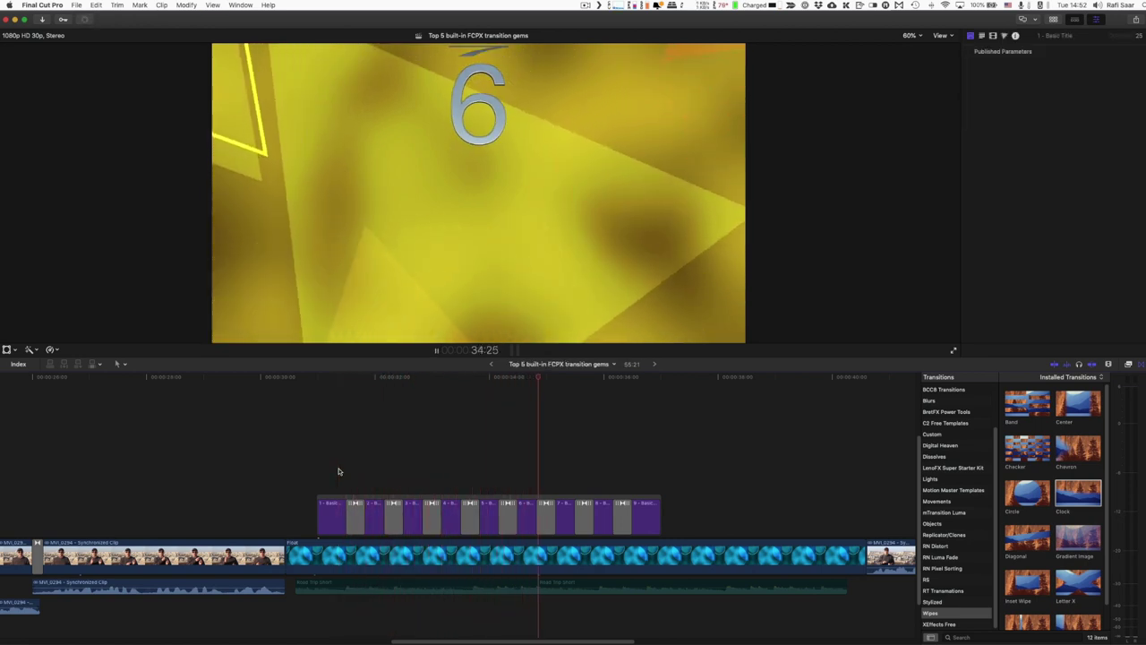
scroll(335, 468, left, 10)
click(223, 447)
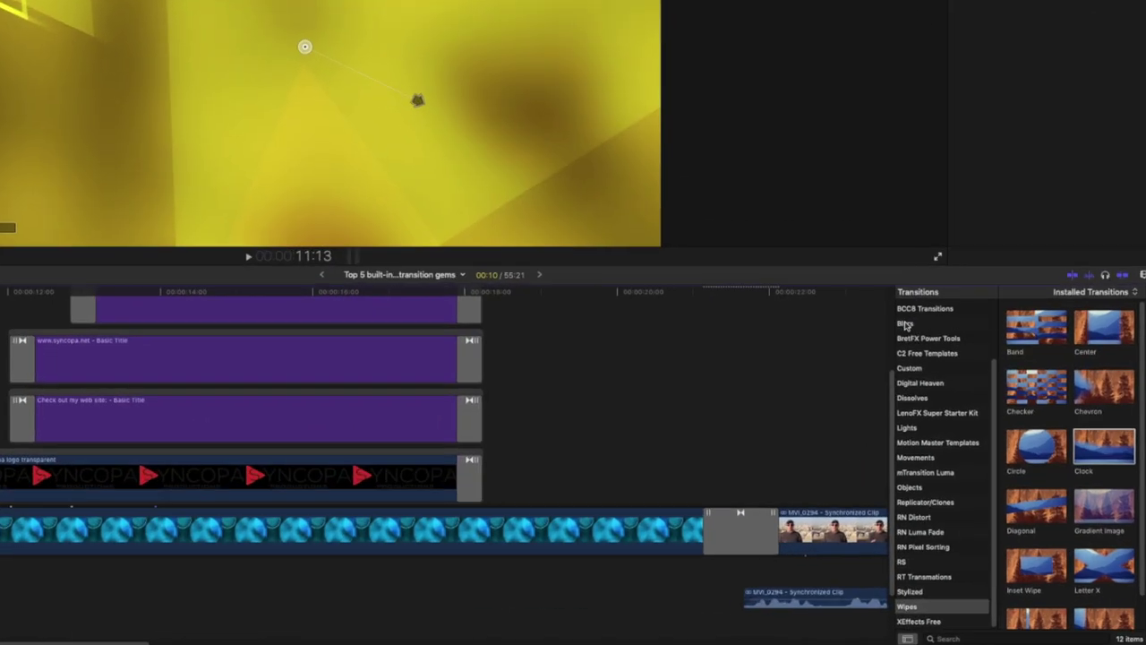
Put a Radial blur at the logo clip's start, move its centre near the top, and preview
click(928, 400)
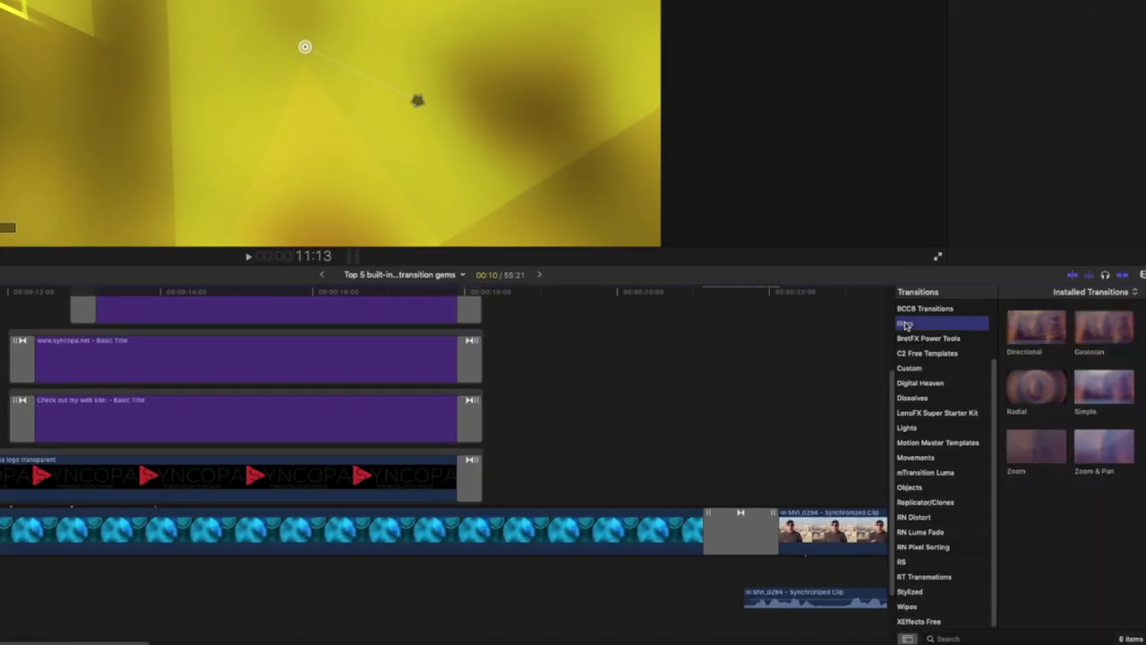
drag(1041, 387, 178, 470)
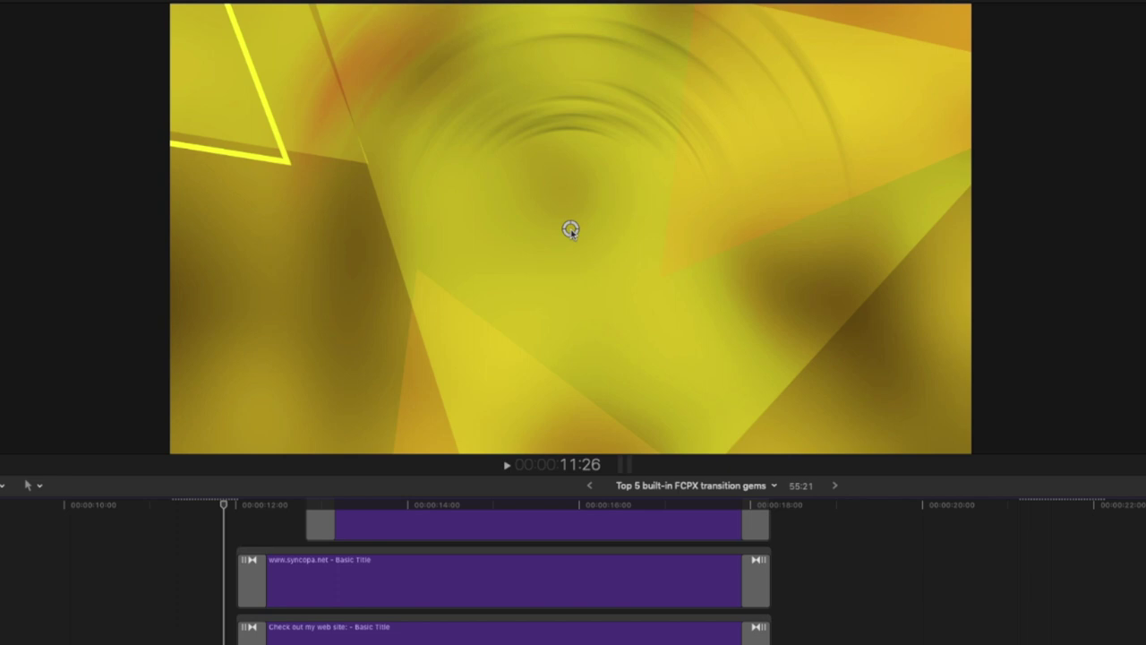
drag(570, 227, 573, 72)
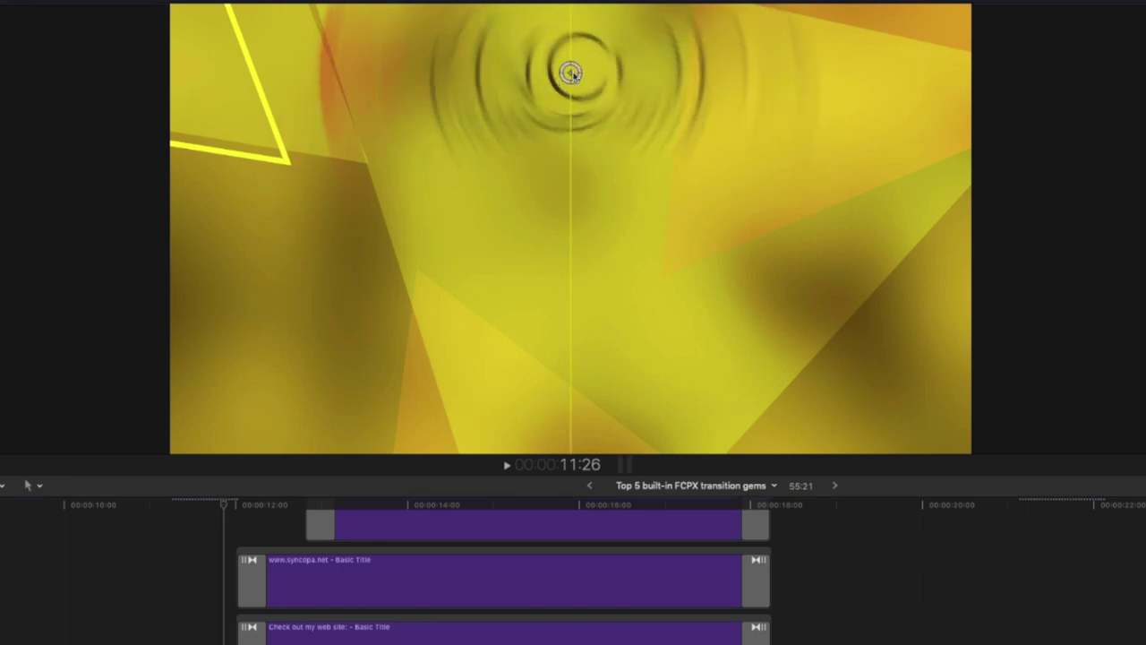
key(space)
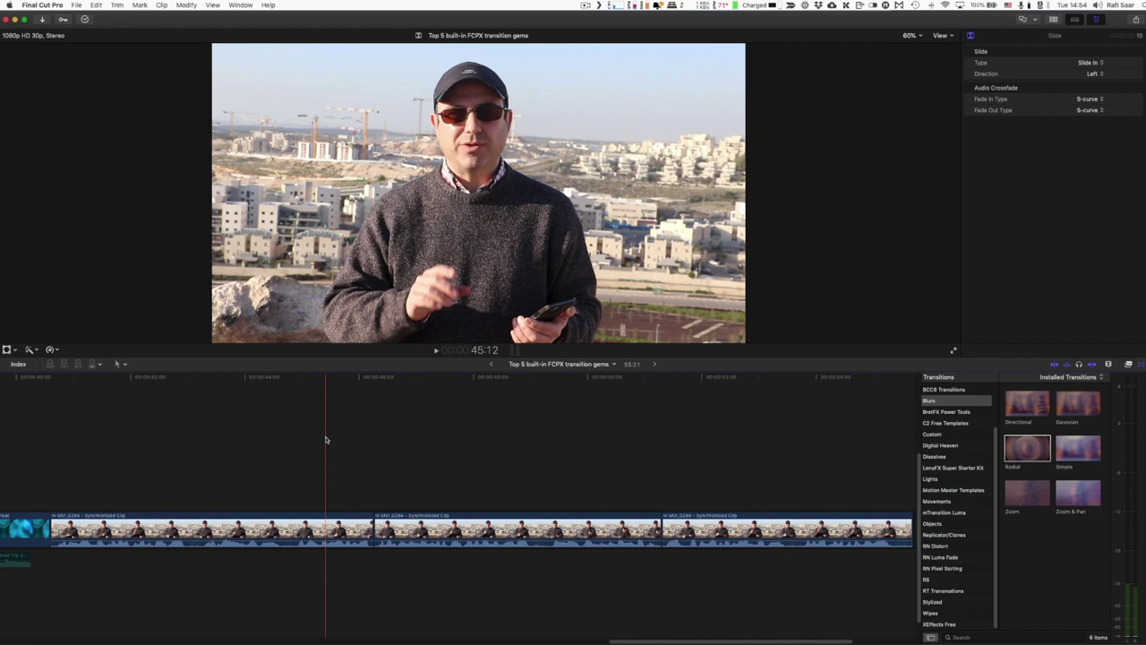
Select the three talking-head clips and crossfade their audio with Option-T
click(374, 538)
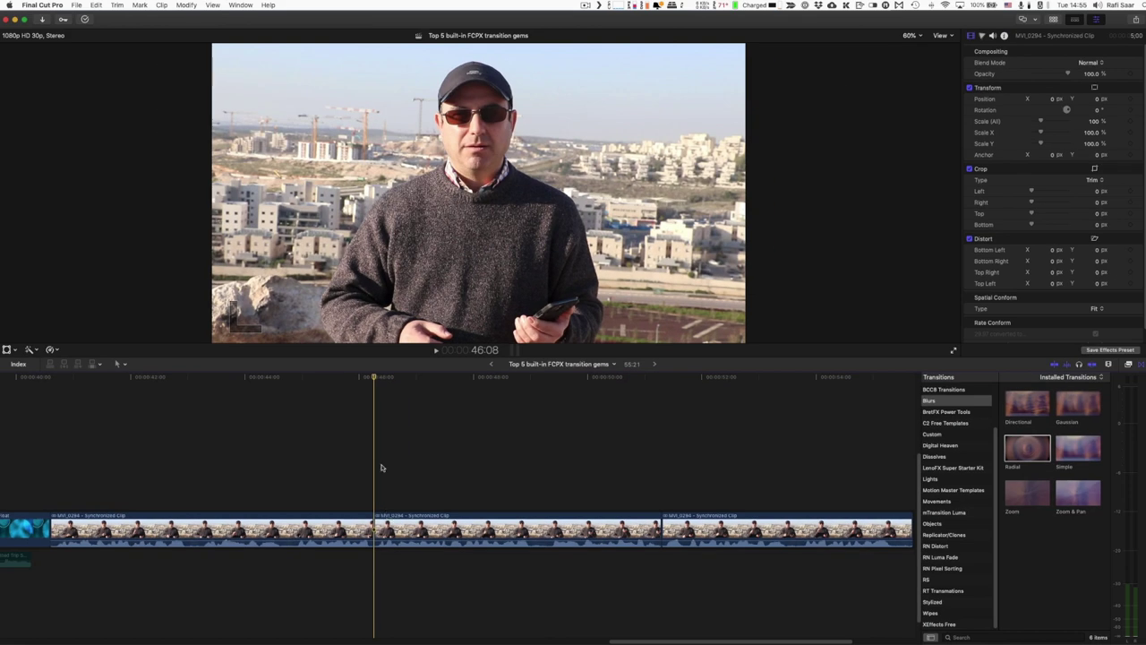
drag(304, 448, 723, 559)
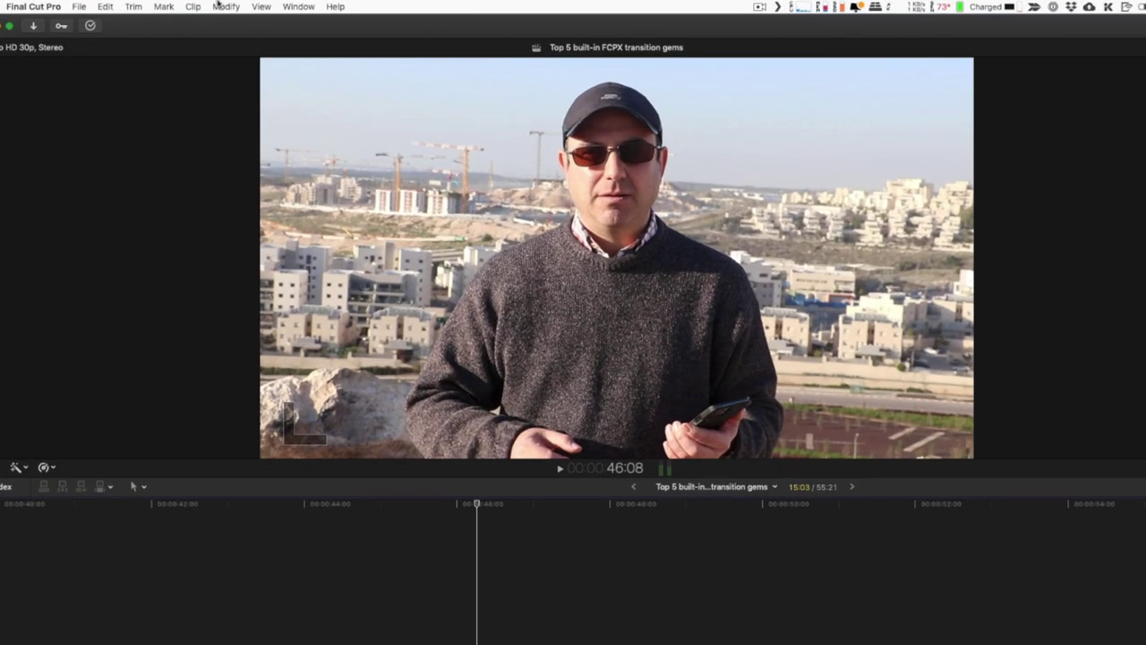
click(182, 6)
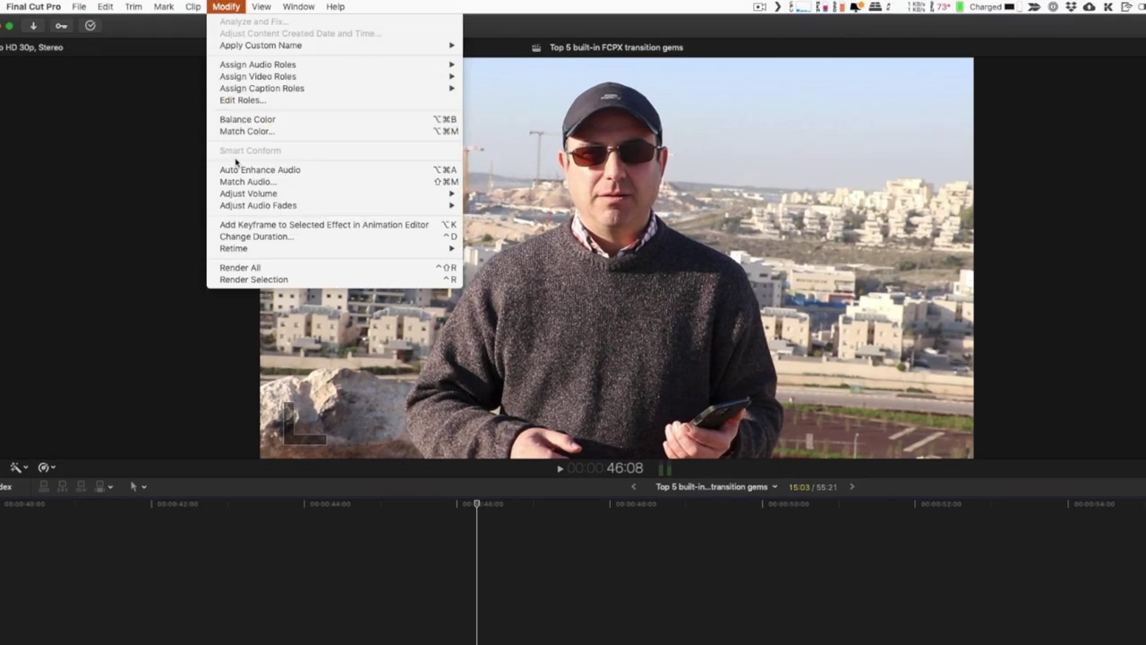
mouse_move(267, 211)
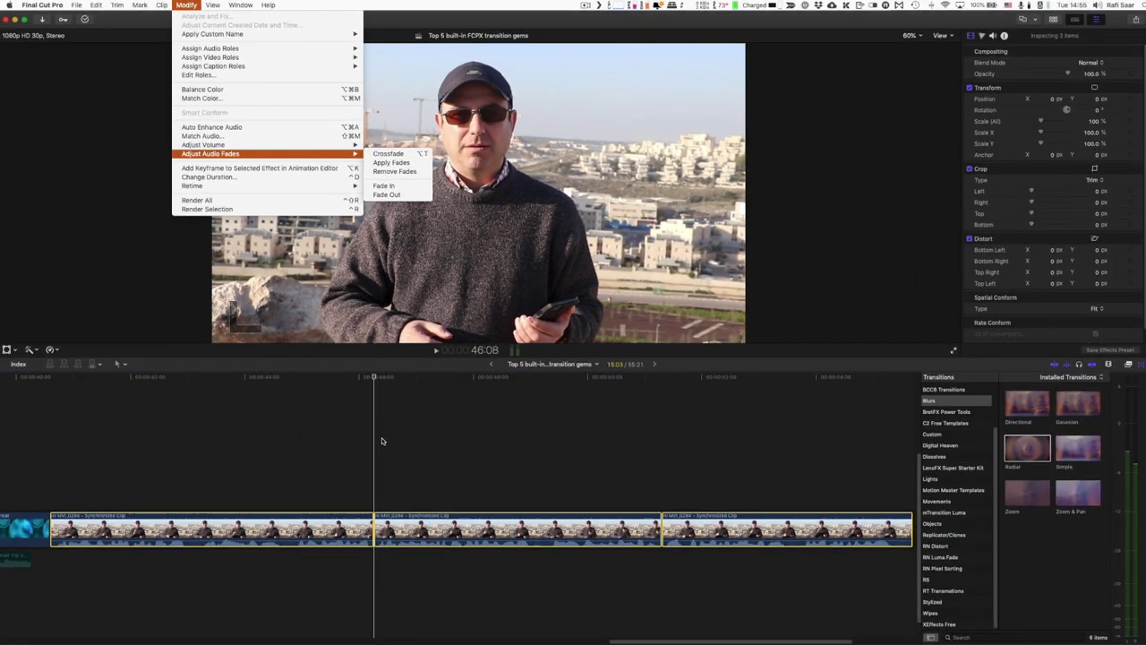
key(alt+t)
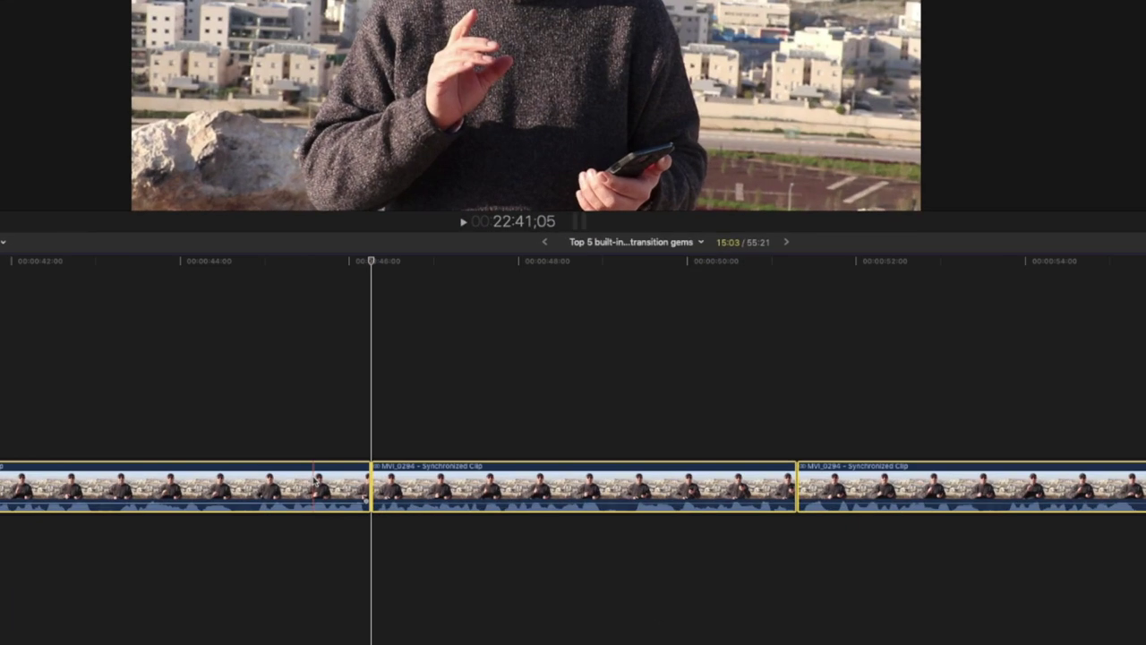
Expand the clips' audio below the video and play back the overlap at the cut
right_click(335, 526)
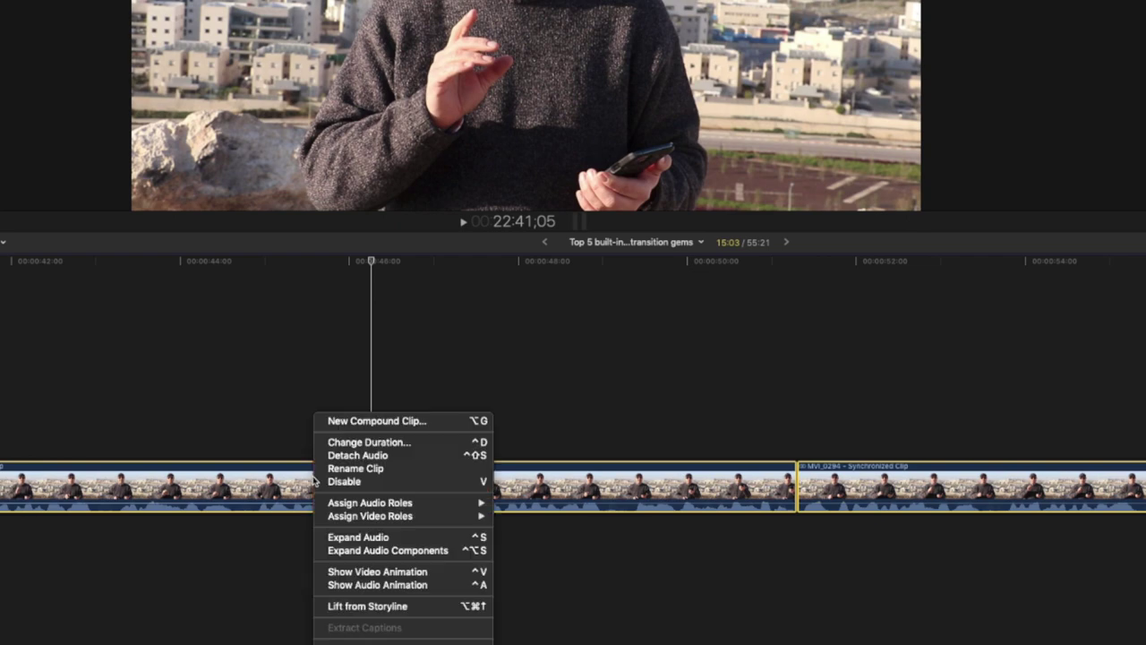
click(358, 537)
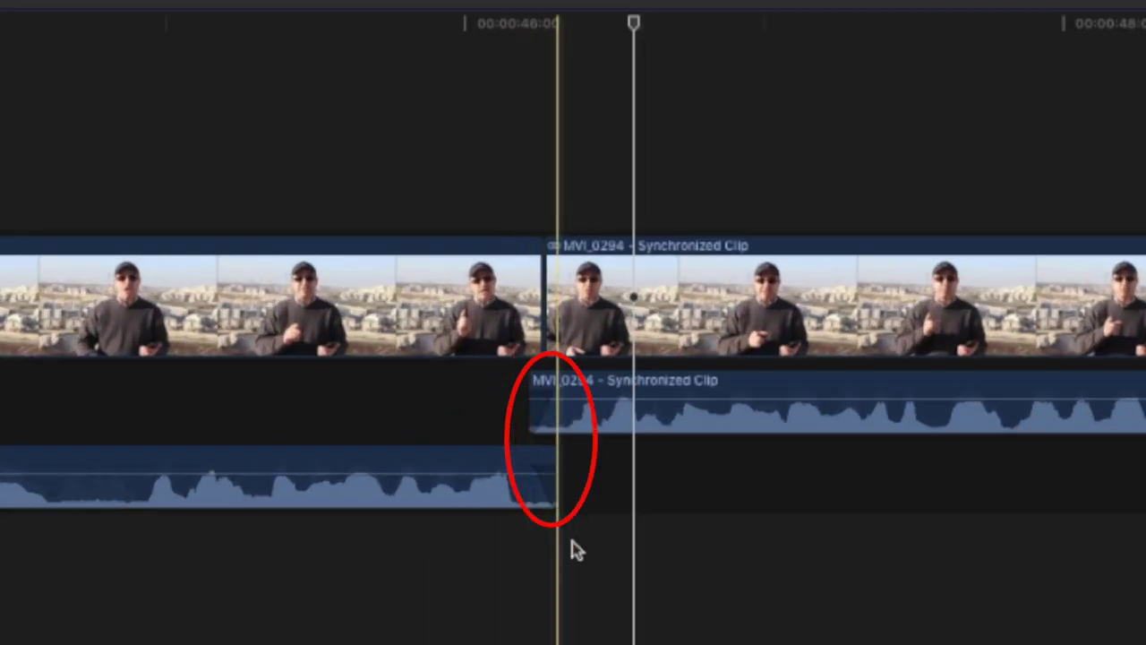
key(space)
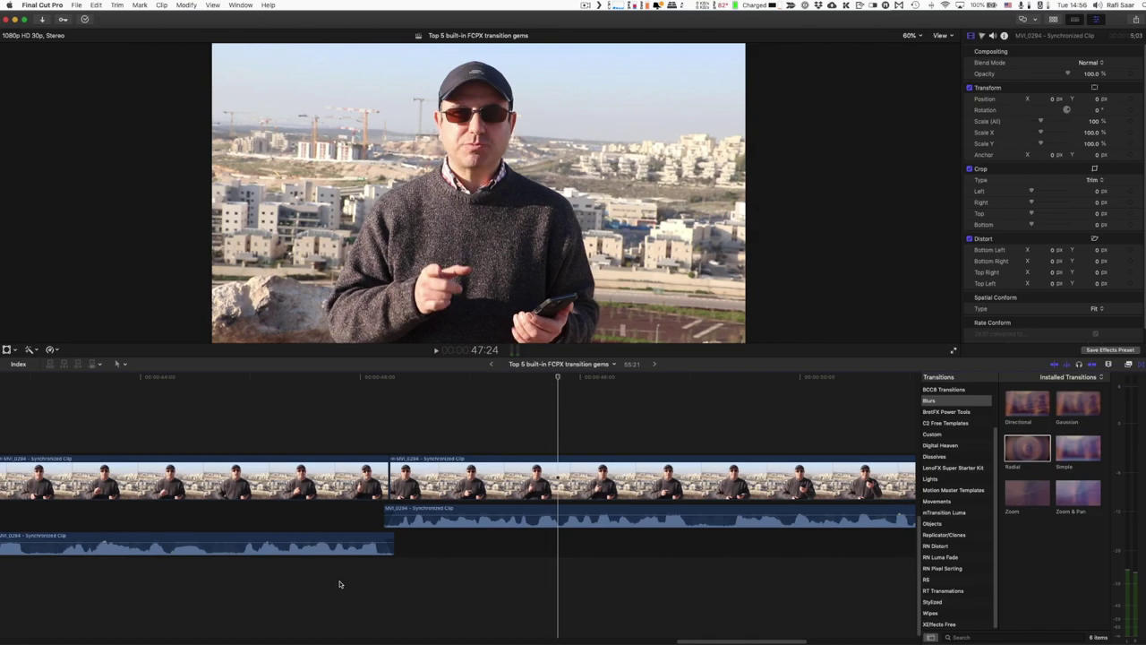
Zoom out and check the 1.10-second Crossfade duration in Preferences
key(super+minus)
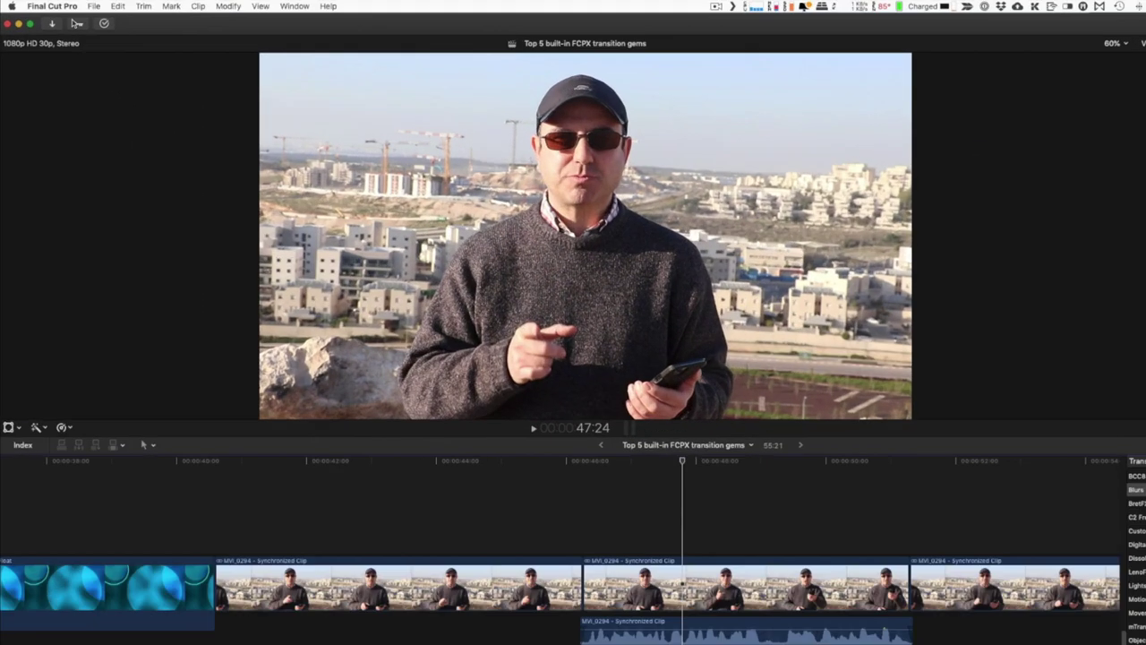
click(42, 5)
click(38, 34)
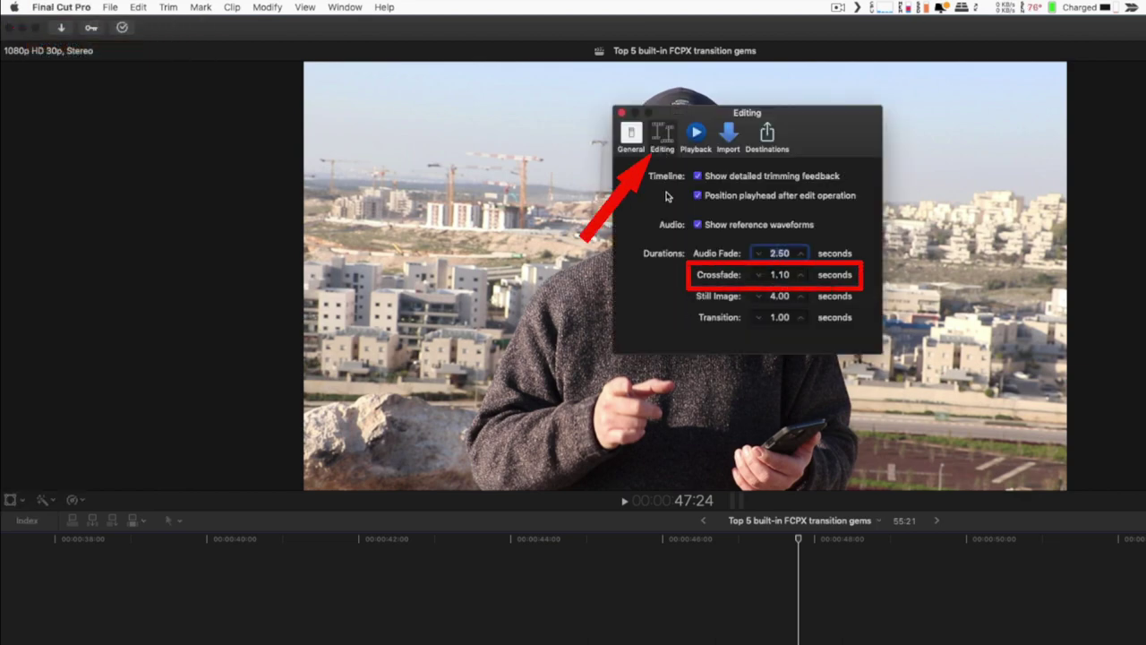
Undo the earlier audio edit, re-add audio crossfades at both cuts, and play them back
key(super+z)
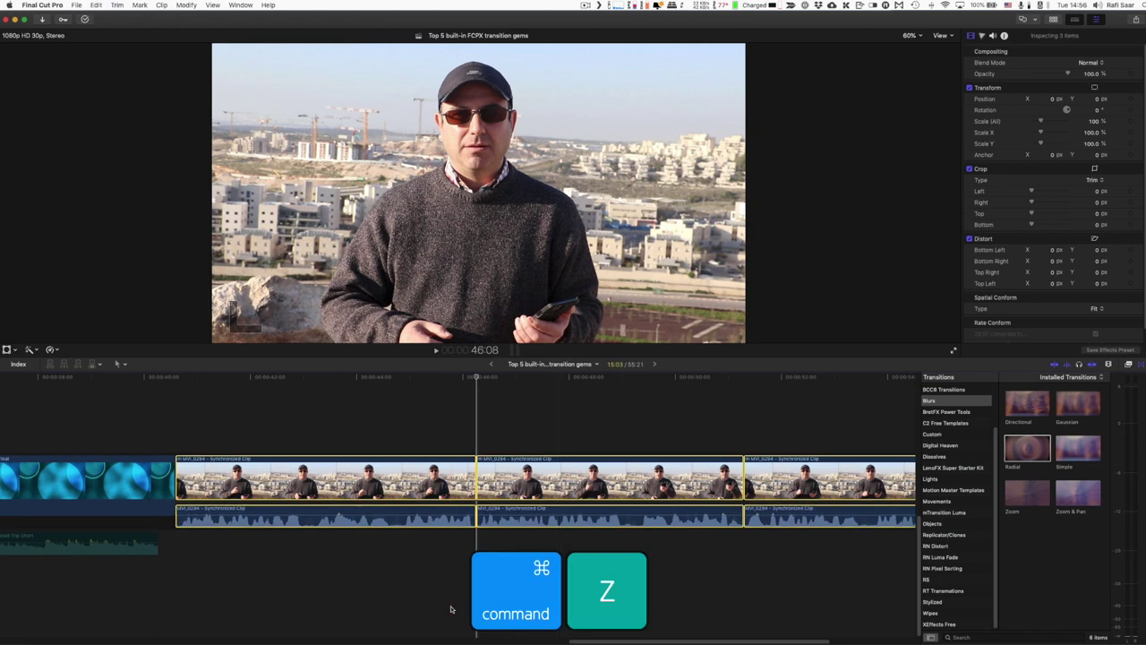
key(alt+t)
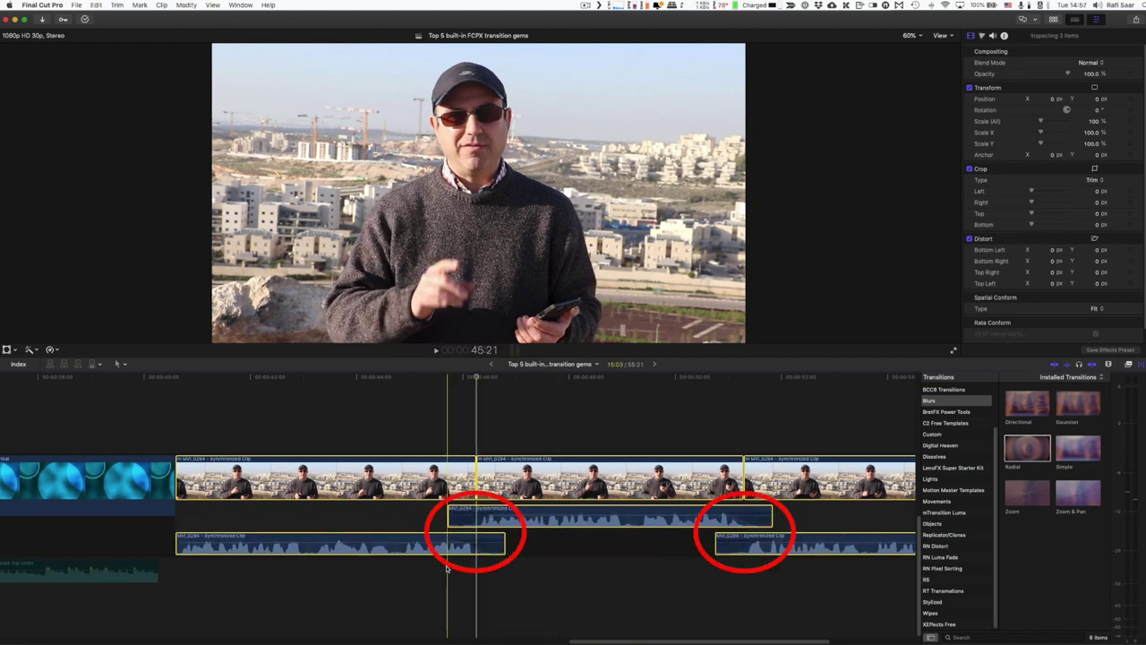
key(space)
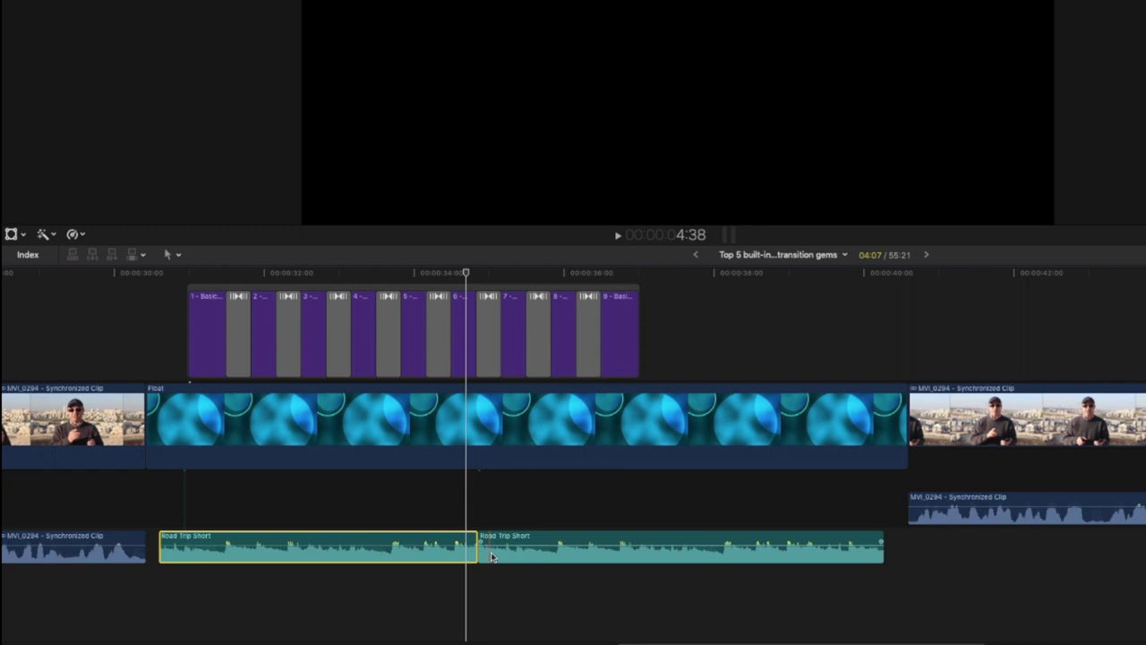
Add a cross dissolve between the Road Trip Short music clips, lengthen it, and play it back
key(super+t)
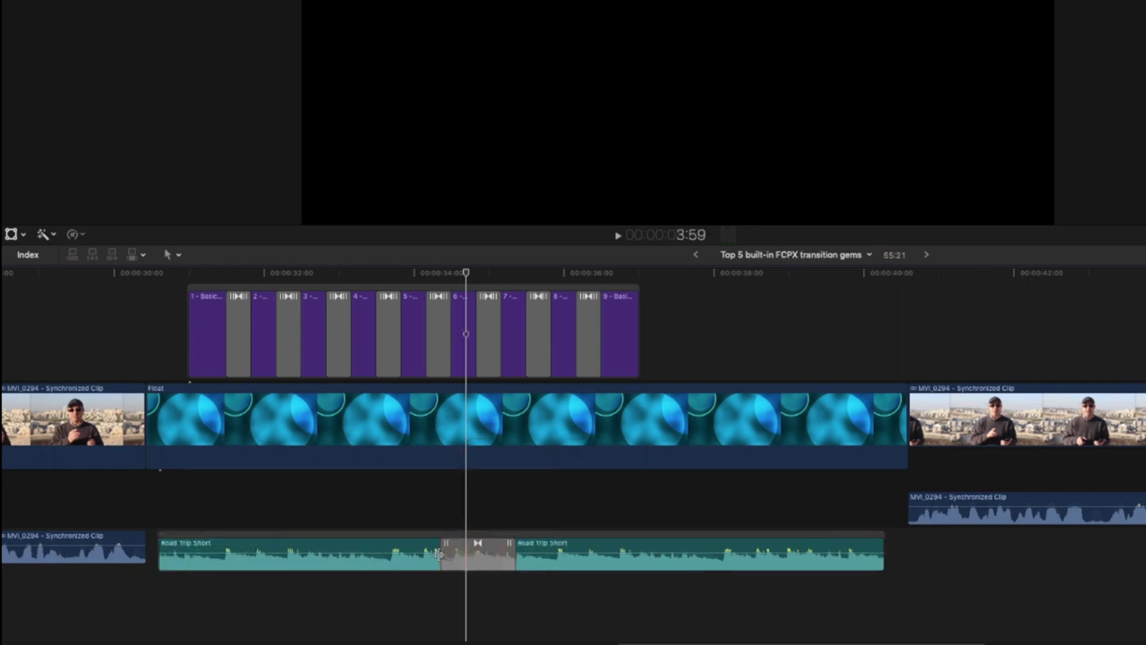
mouse_move(438, 552)
mouse_down()
mouse_move(385, 552)
mouse_move(454, 552)
mouse_move(431, 552)
mouse_up()
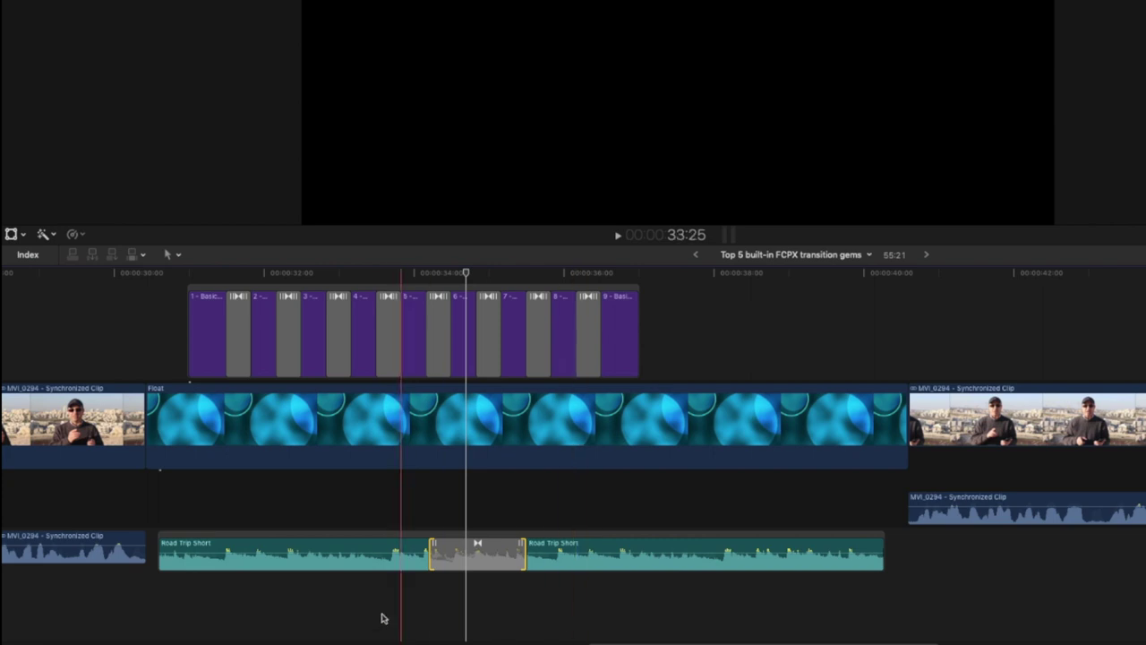
click(333, 606)
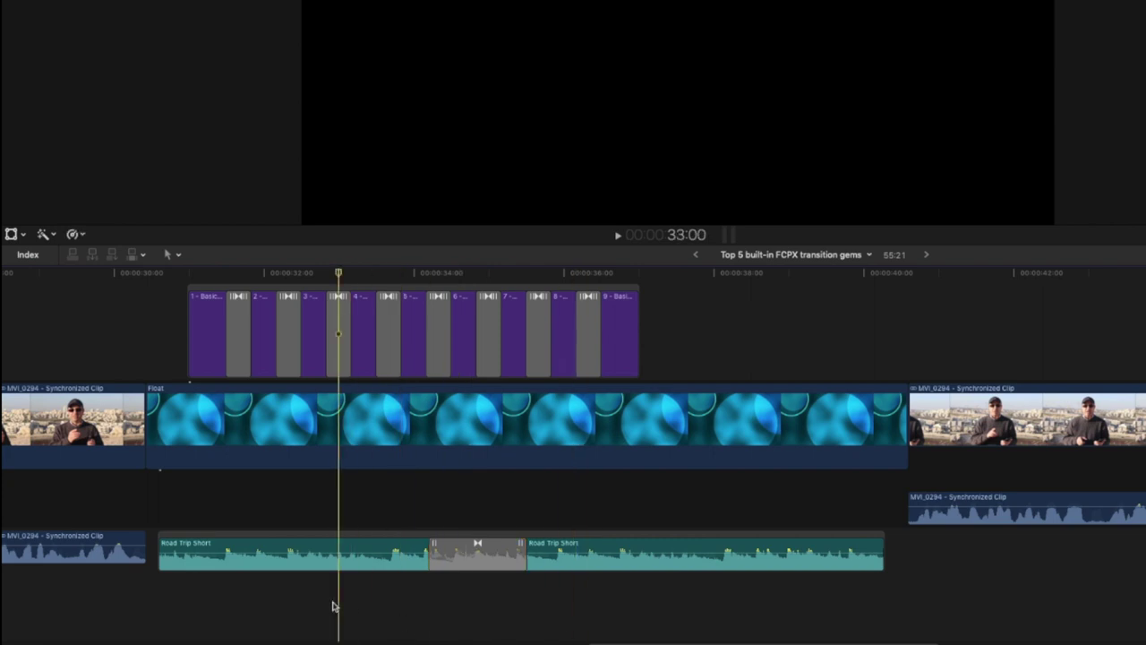
scroll(345, 299, up, 2)
key(space)
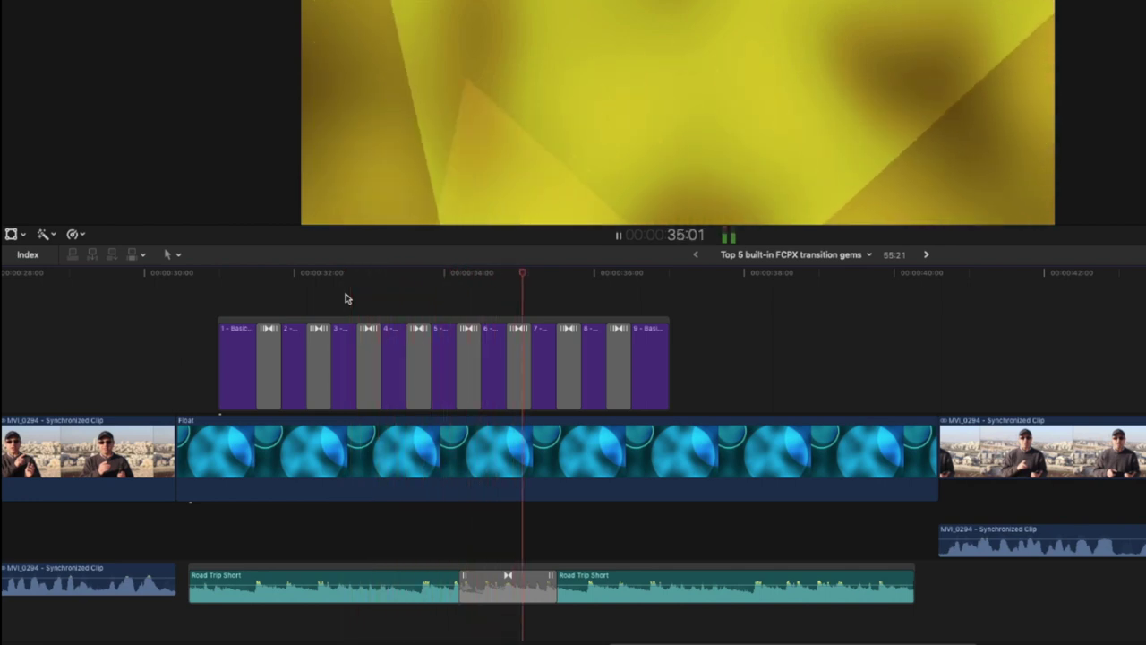
key(space)
click(507, 587)
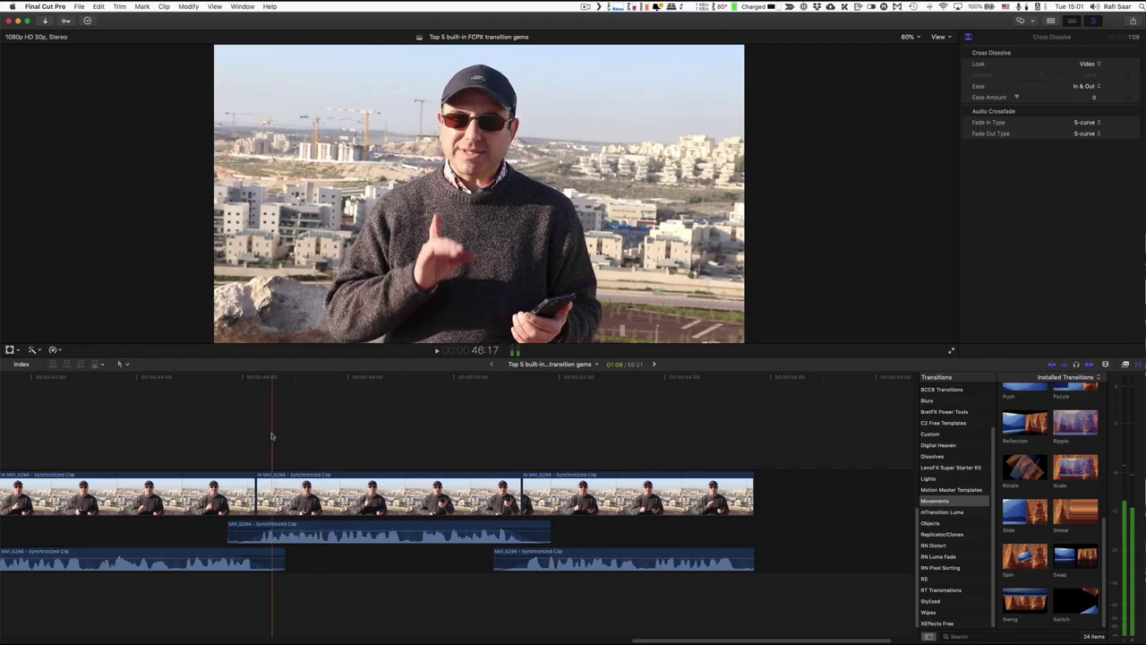
Add a Cross Dissolve between the first two MVI_0294 clips via Edit > Add Cross Dissolve and select it
key(super+t)
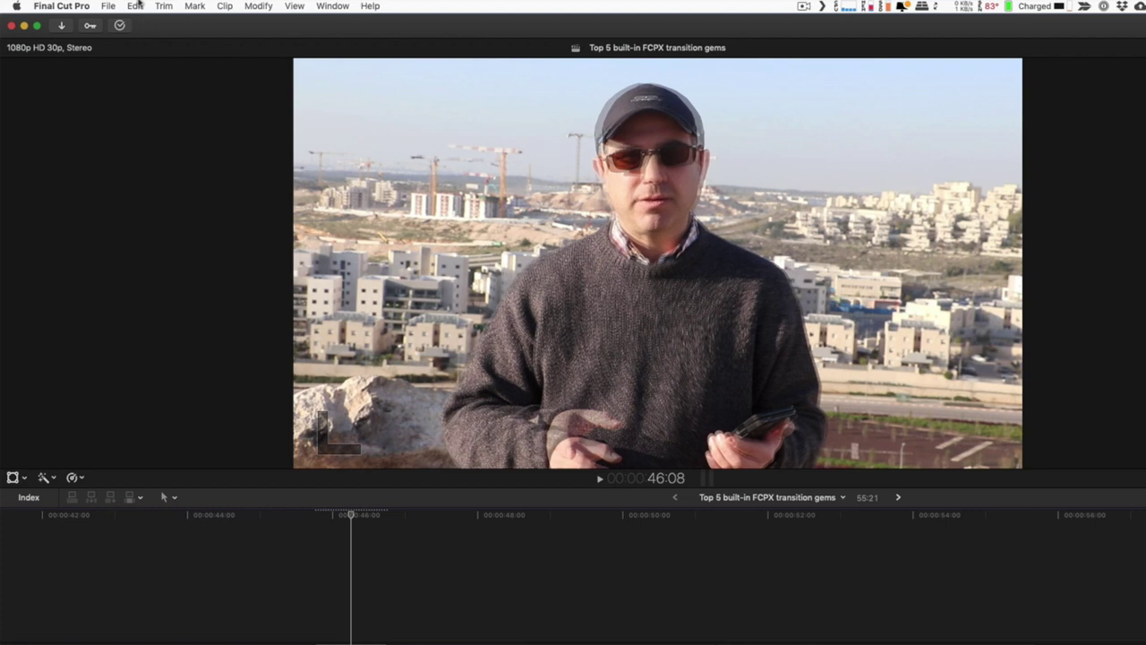
click(135, 5)
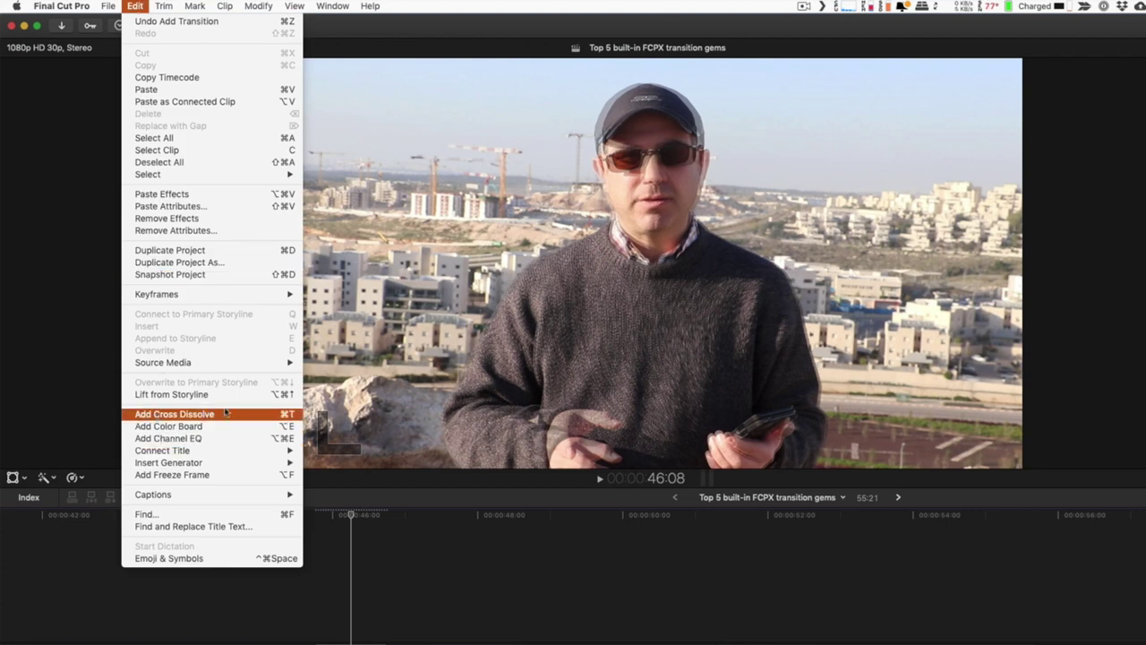
click(289, 416)
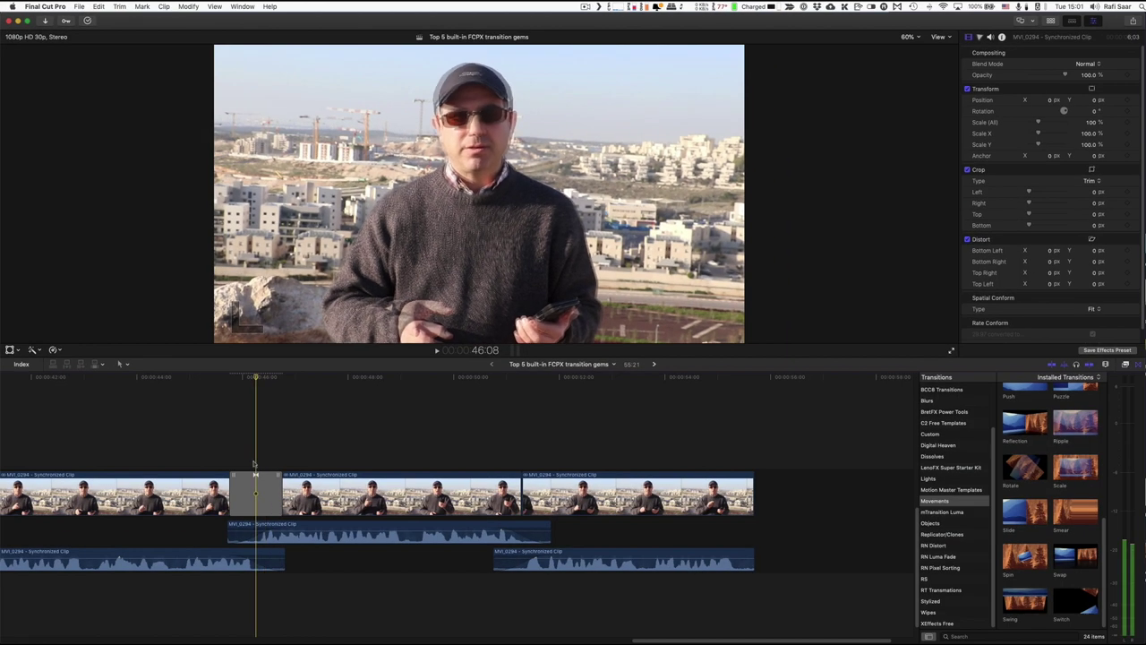
click(254, 485)
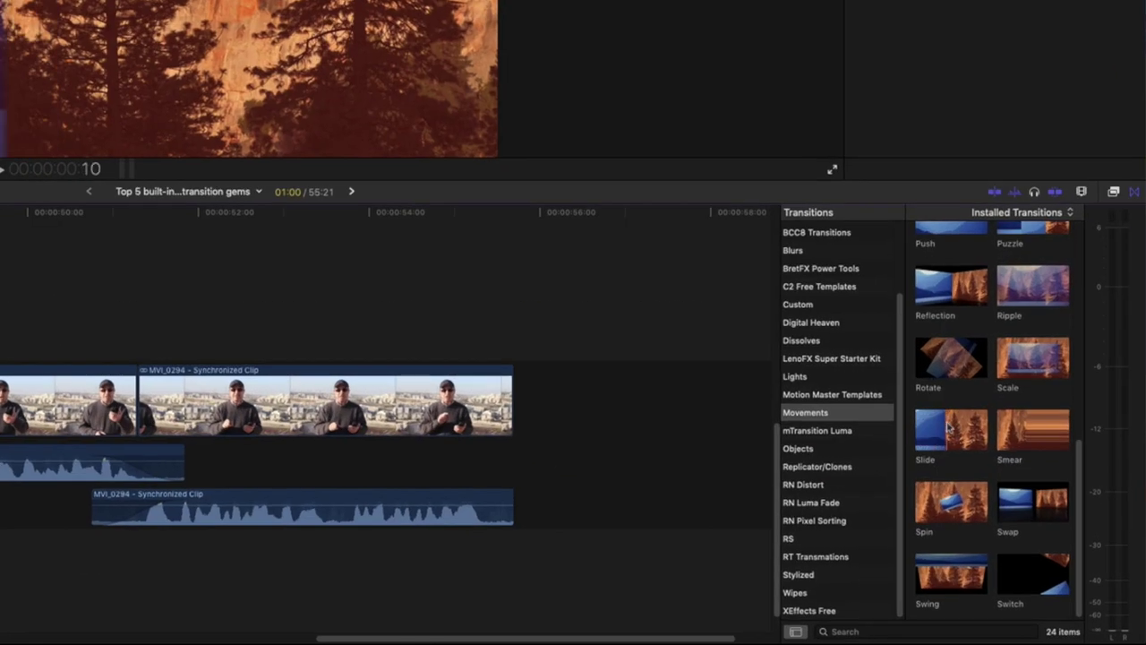
Make Slide the default transition from the Transitions browser
right_click(948, 427)
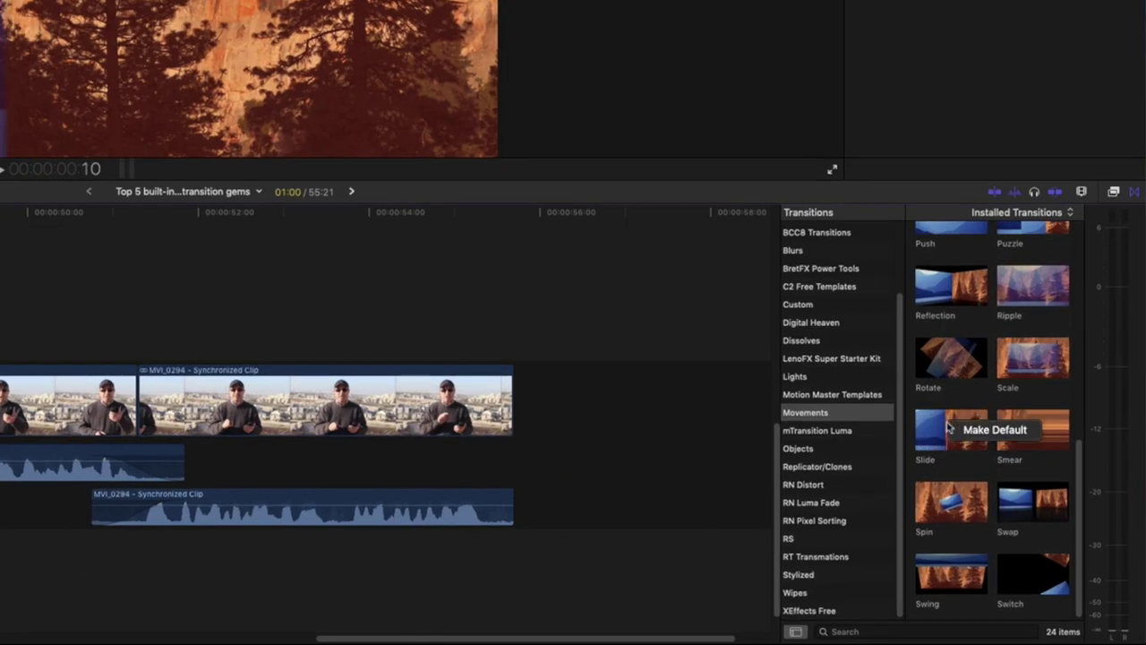
click(982, 430)
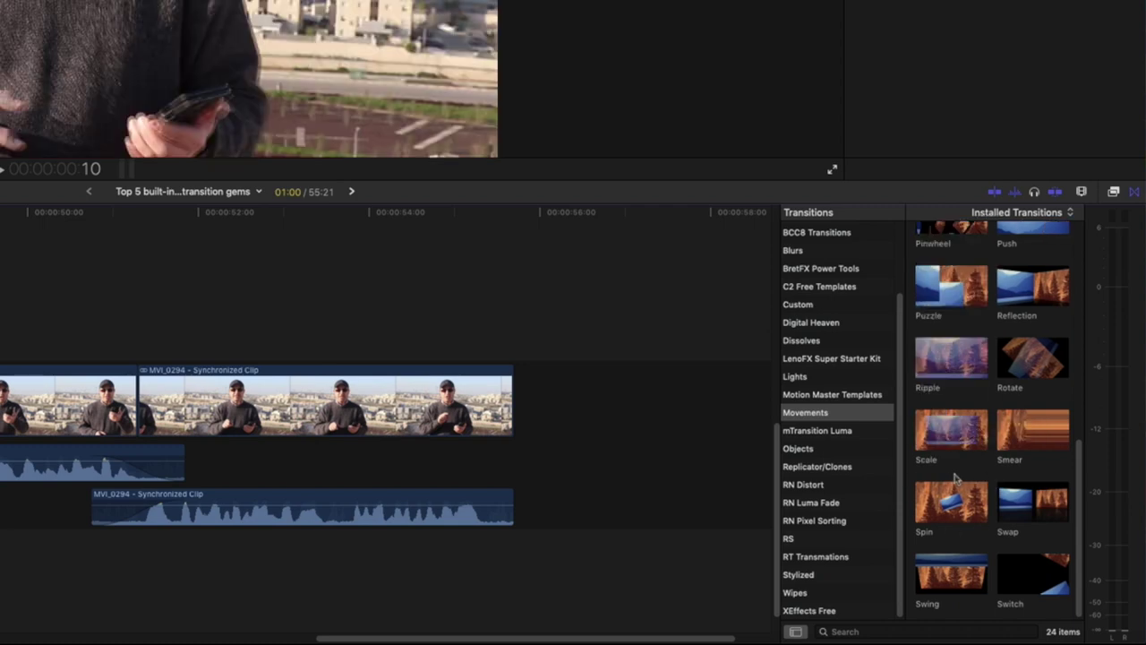
scroll(959, 466, up, 10)
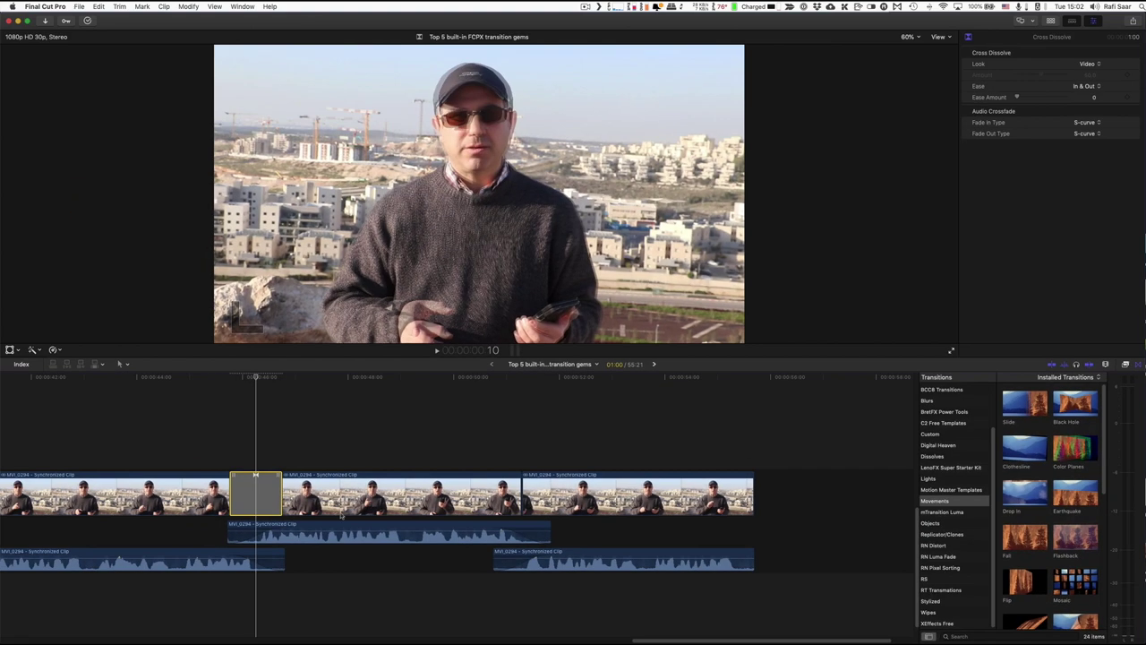
Replace the first MVI_0294 cut's cross dissolve with a Slide In transition, direction Right
key(Delete)
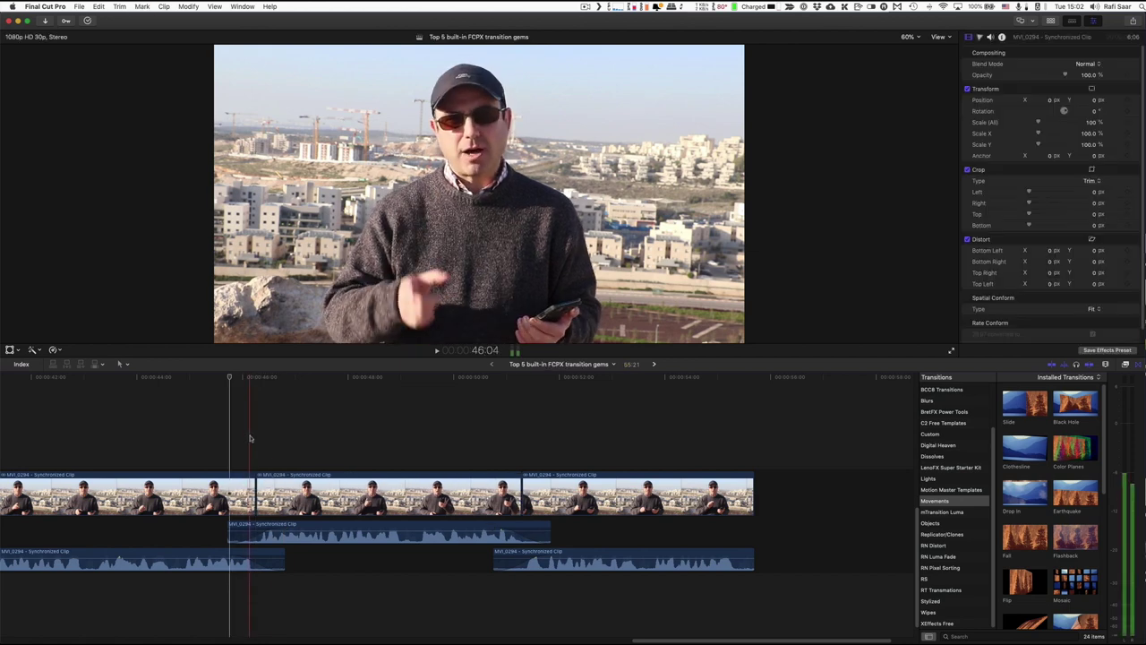
key(cmd+t)
key(slash)
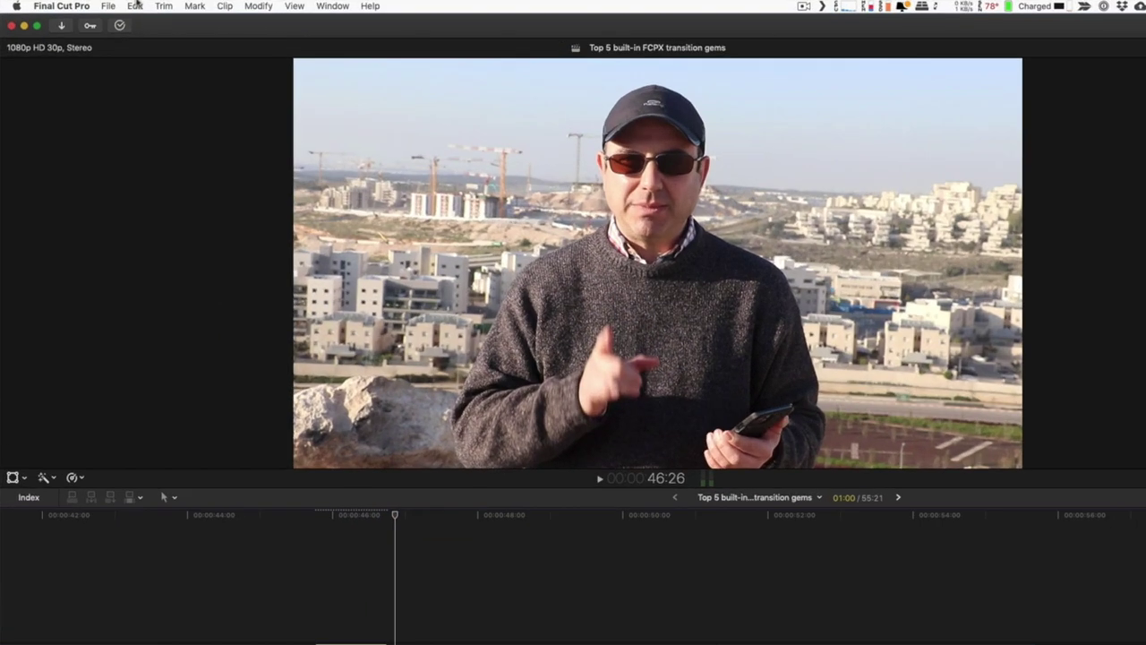
click(98, 6)
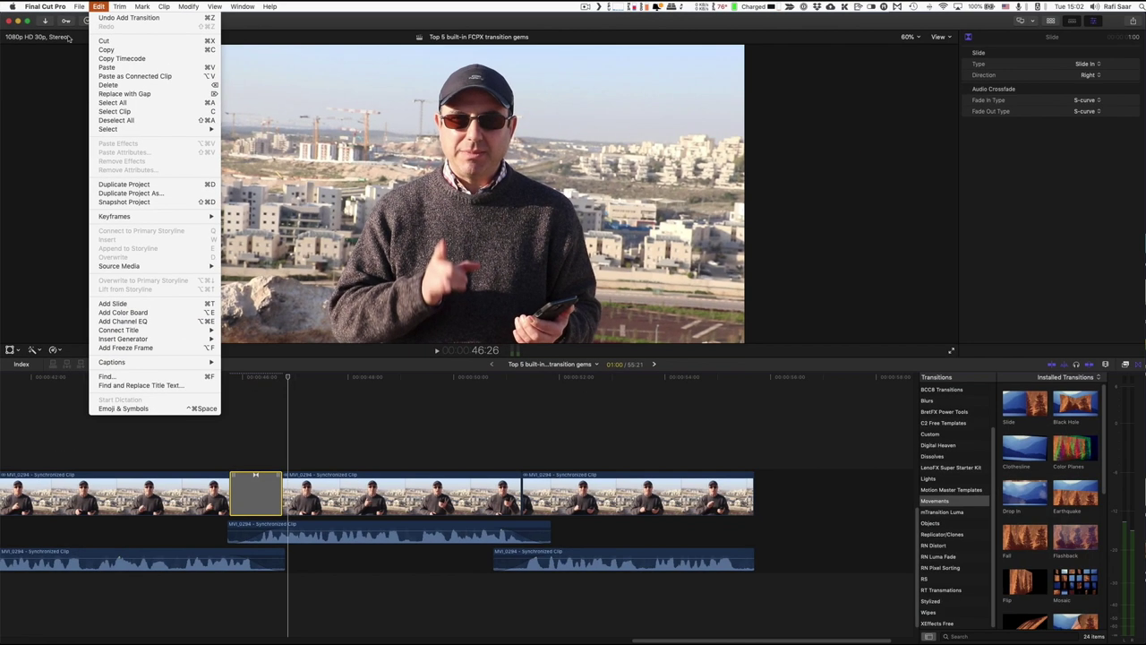
click(154, 413)
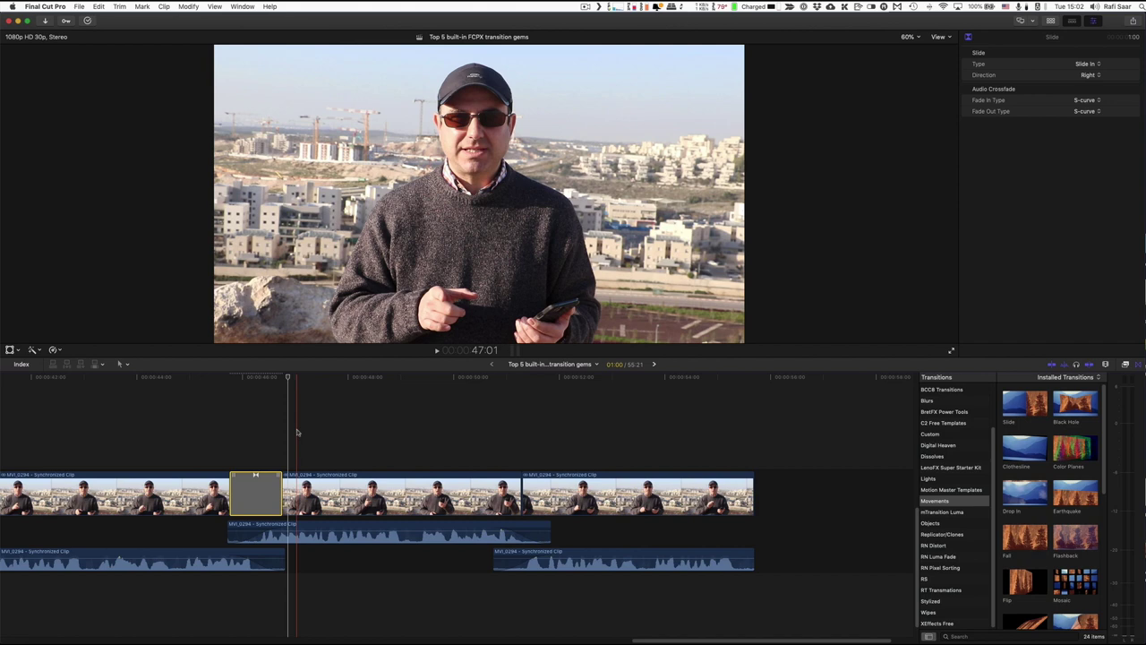
click(932, 456)
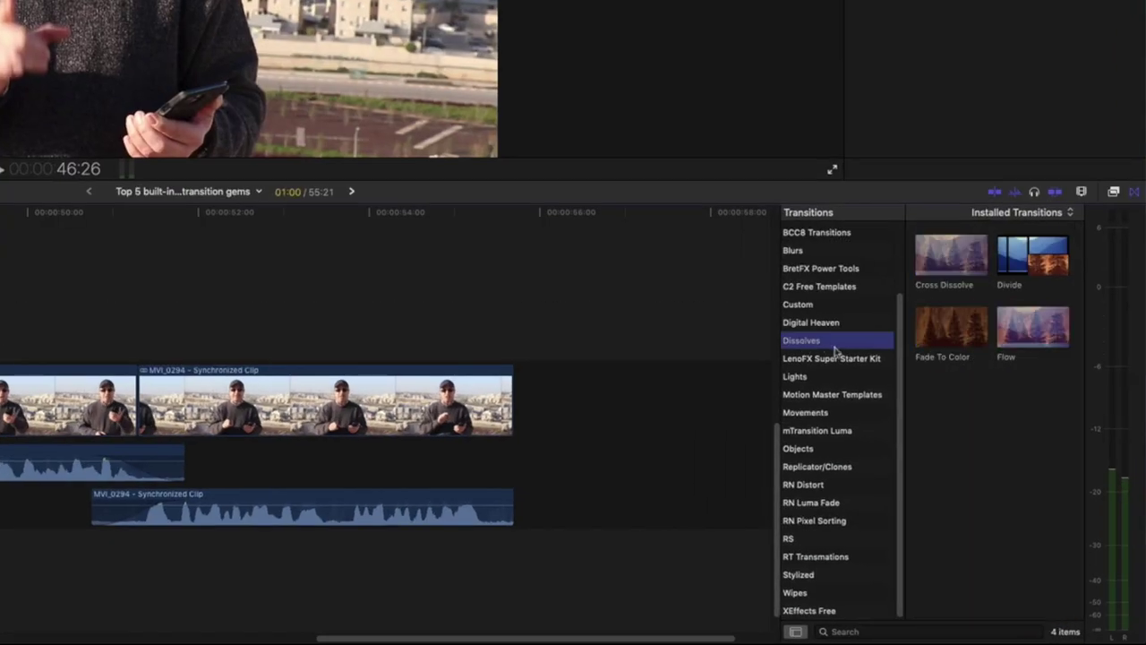
Make Cross Dissolve the default again and confirm Add Cross Dissolve in the Edit menu
right_click(1028, 328)
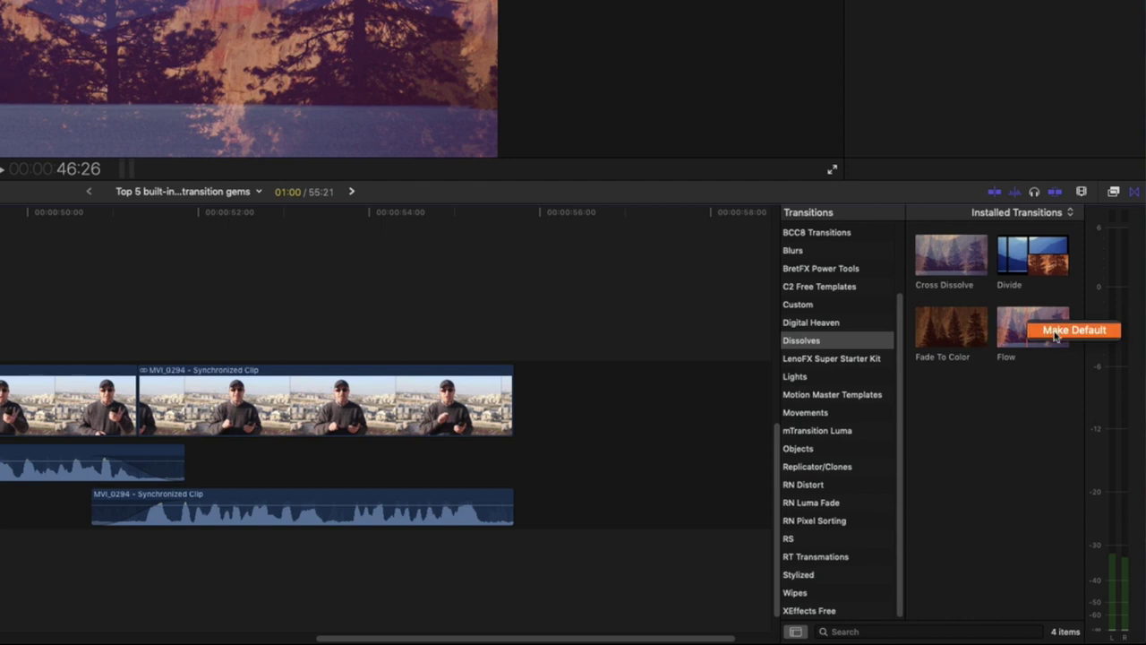
click(955, 262)
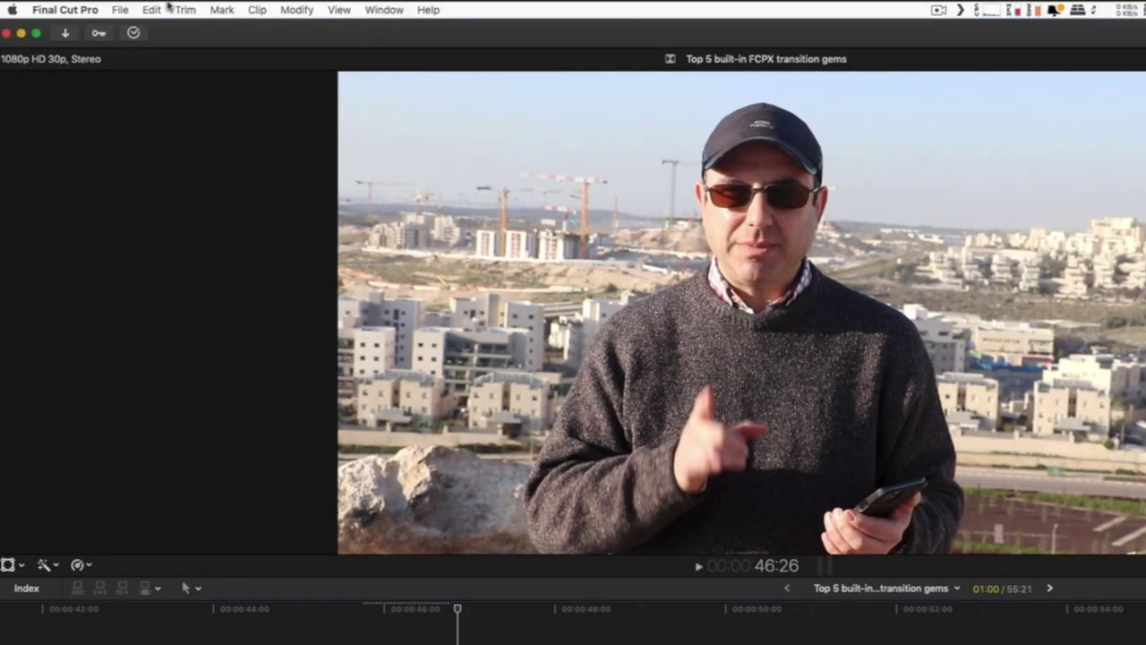
click(151, 9)
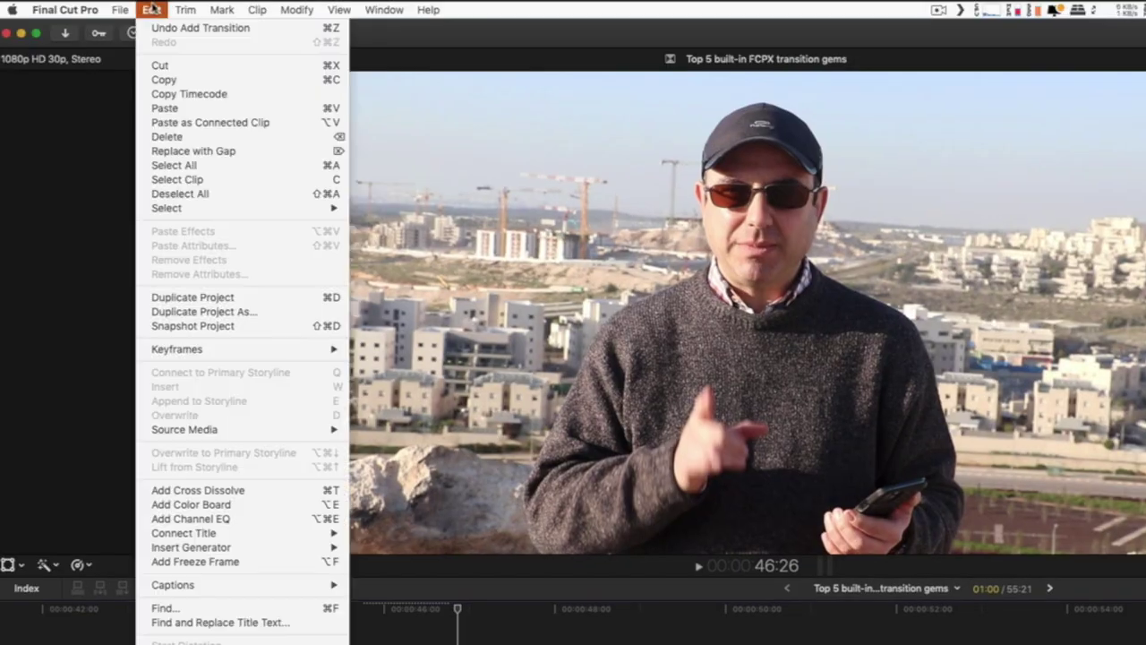